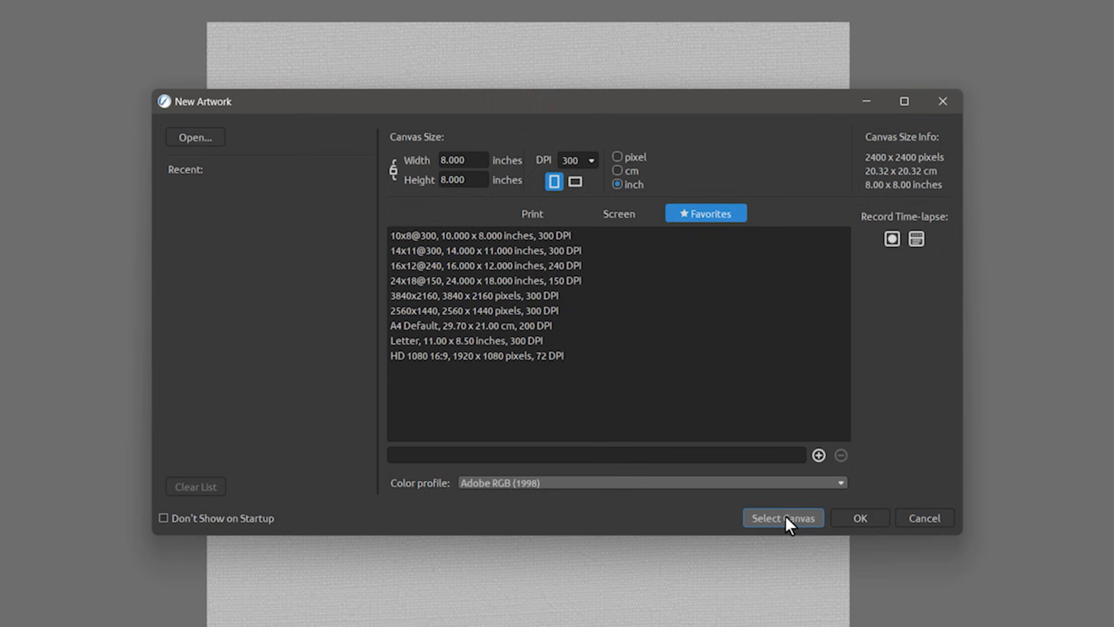
Create an 8 × 8 inch artwork at 300 DPI on the CA01 Canvas Artist canvas and rename its layer as background
click(784, 515)
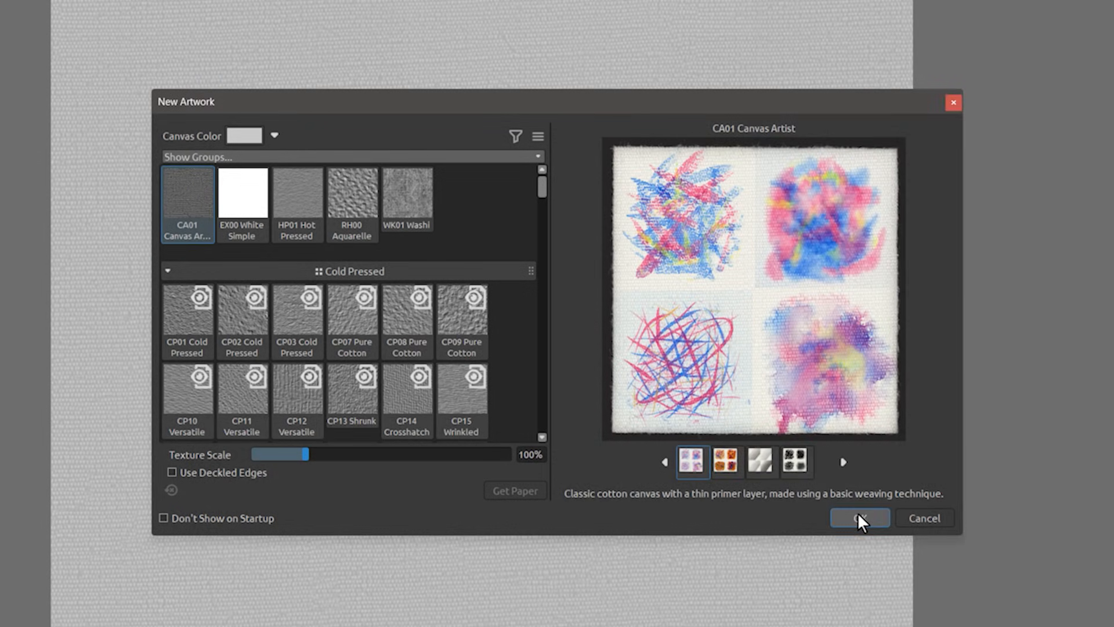
click(857, 516)
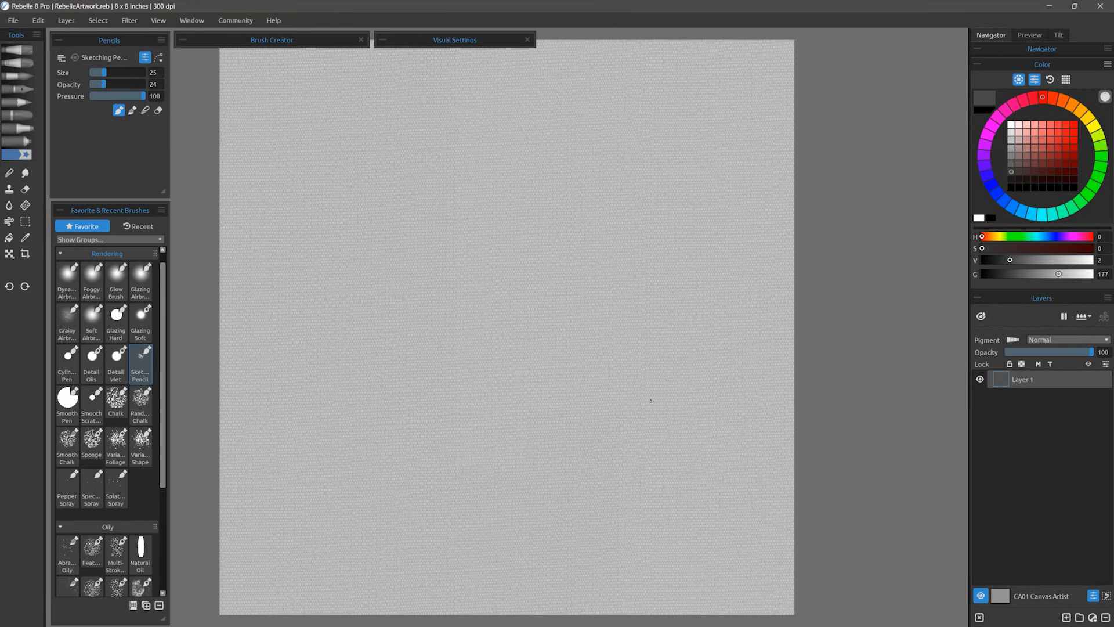
double_click(1022, 380)
text(ba)
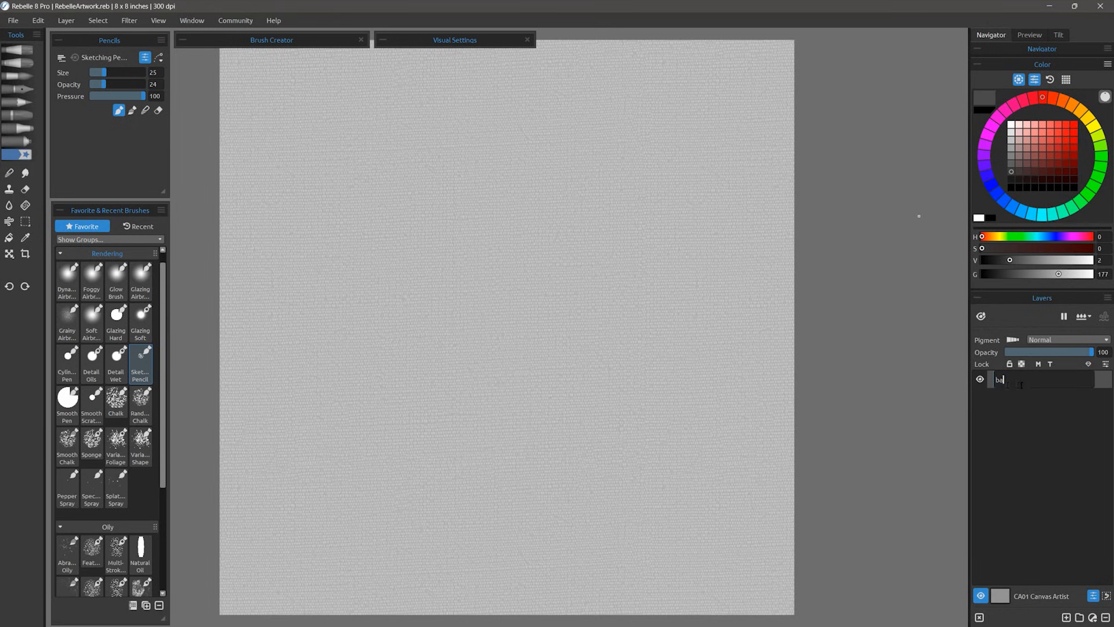
text(ckground)
key(Return)
Fill the background layer with a pale warm beige color
click(9, 238)
key(ctrl)
key(ctrl)
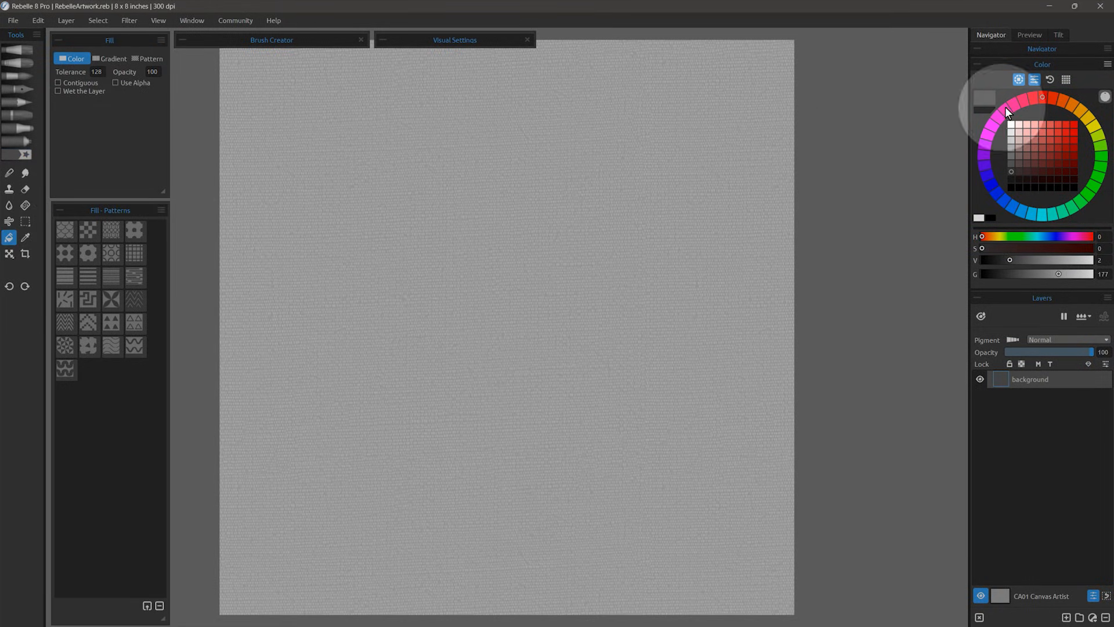
click(1080, 111)
click(1019, 133)
click(550, 267)
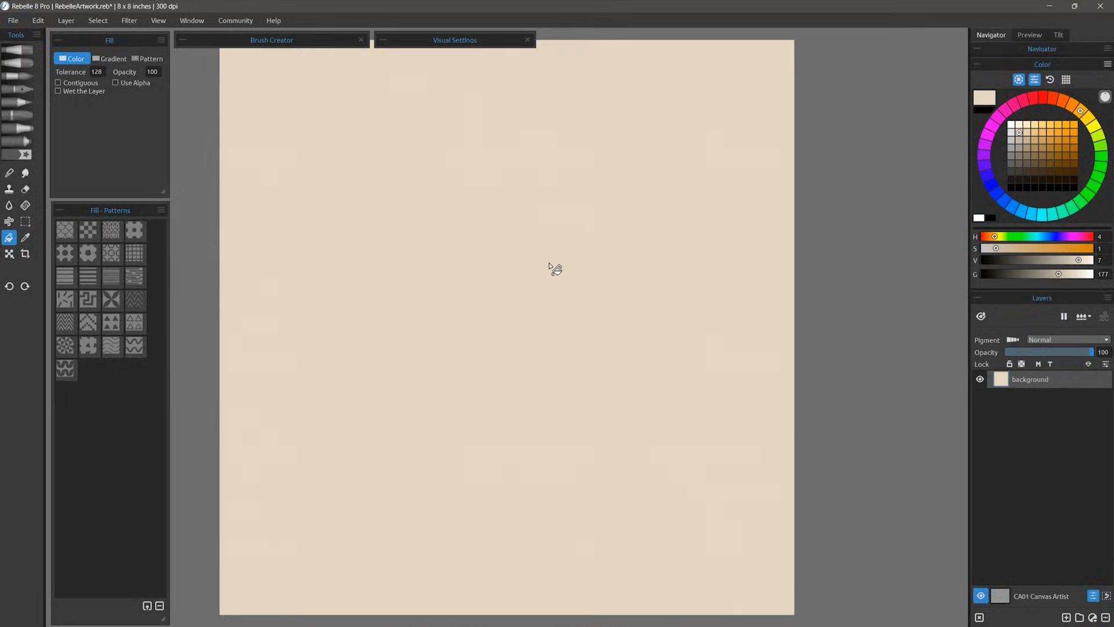
Toggle the color square from tiles to a smooth gradient and back
key(ctrl)
key(ctrl)
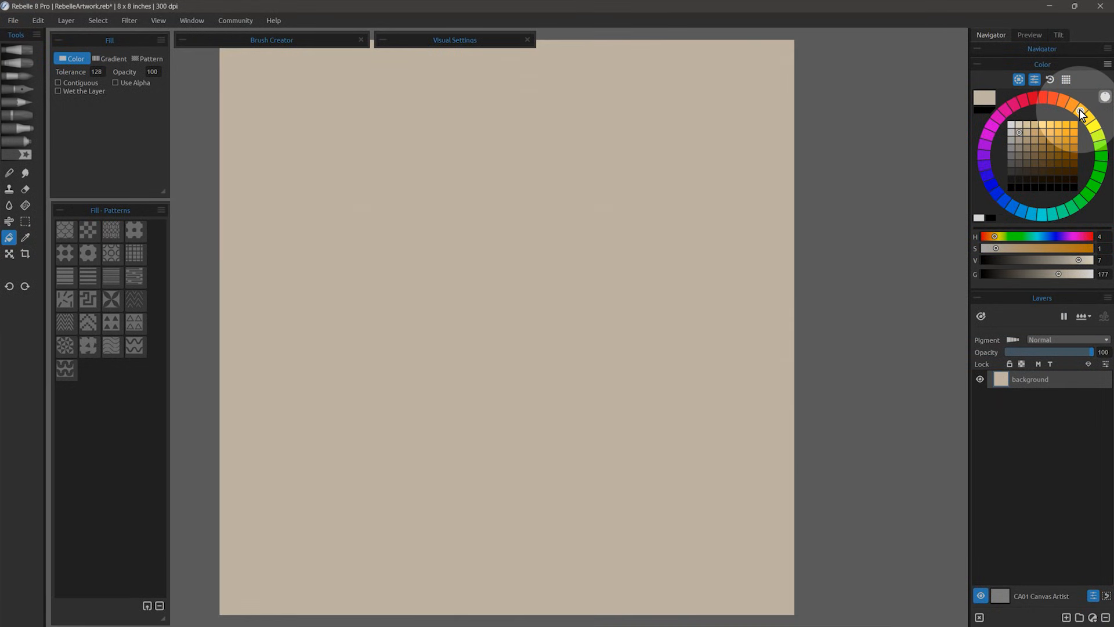
key(ctrl)
key(ctrl)
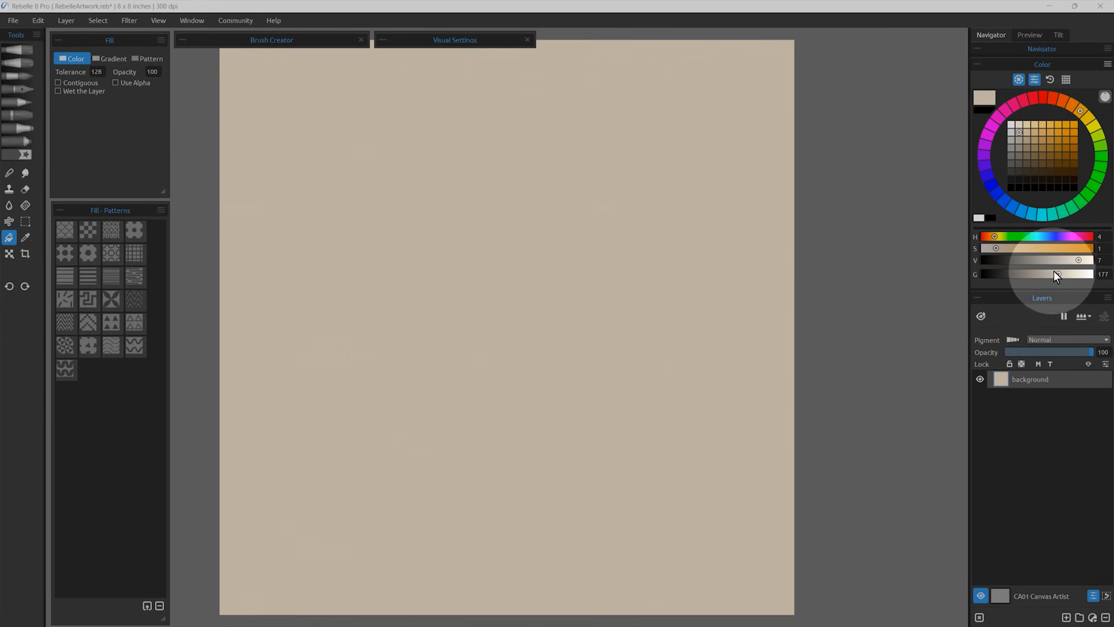
click(189, 21)
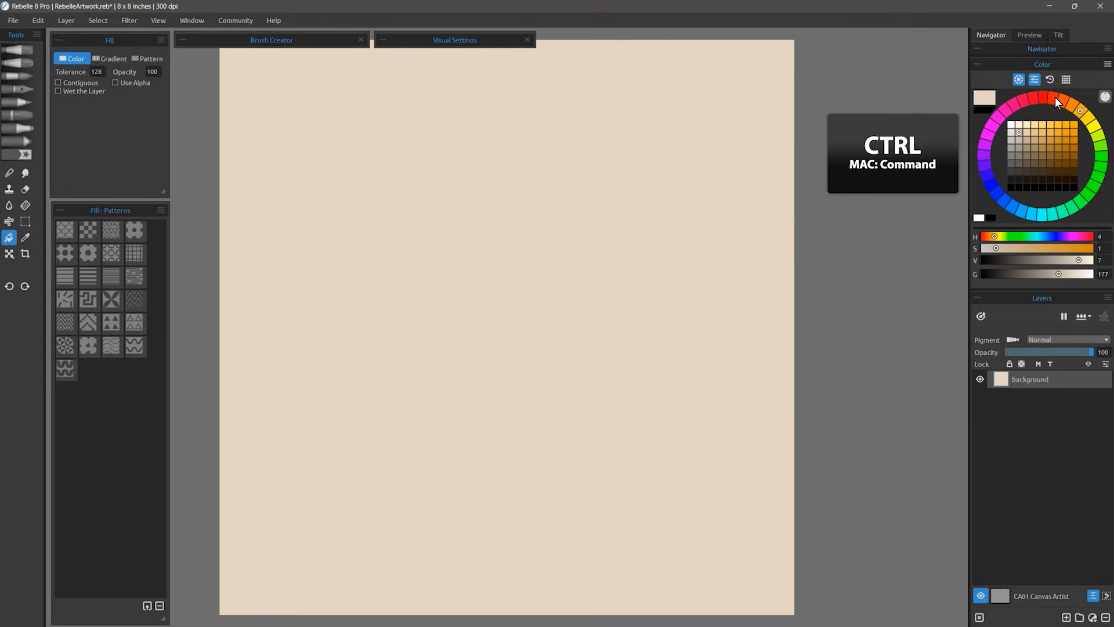
click(1055, 137)
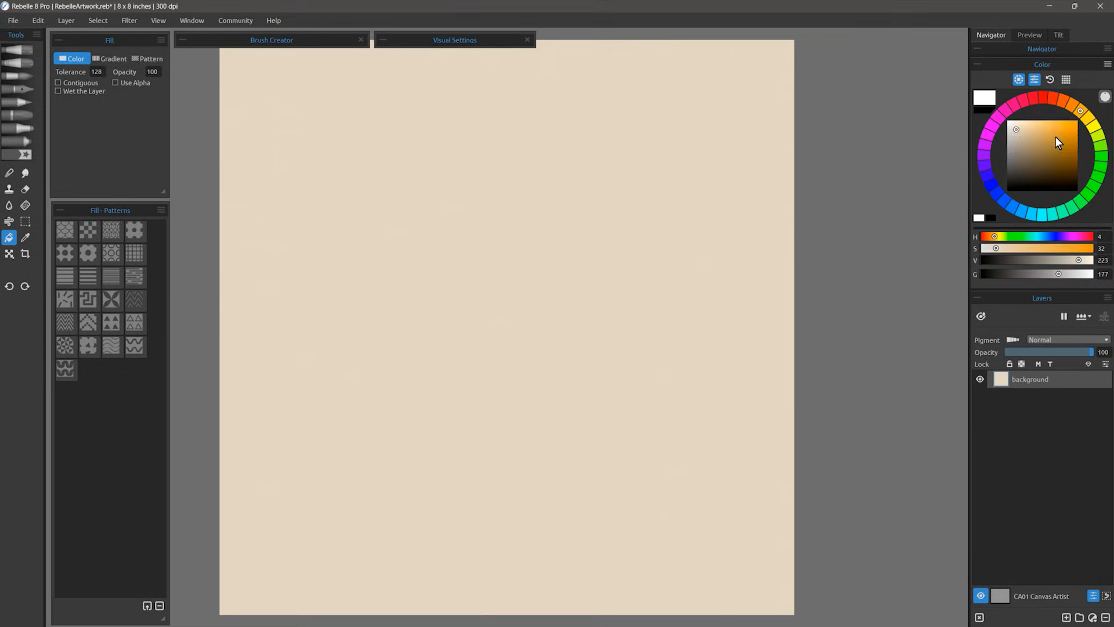
ctrl+click(1054, 137)
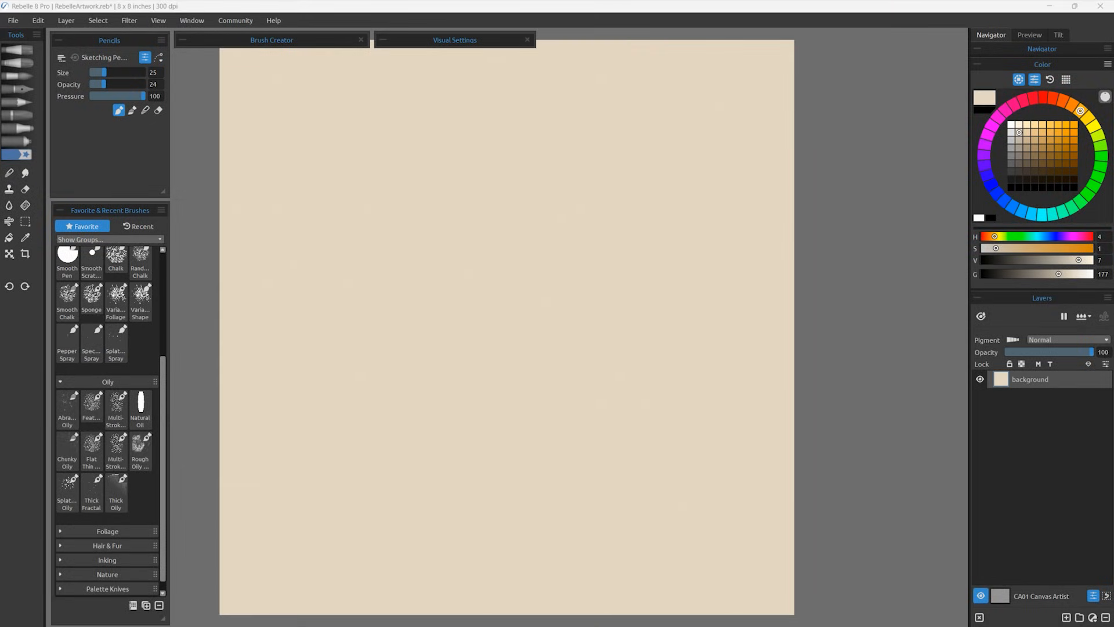
click(22, 49)
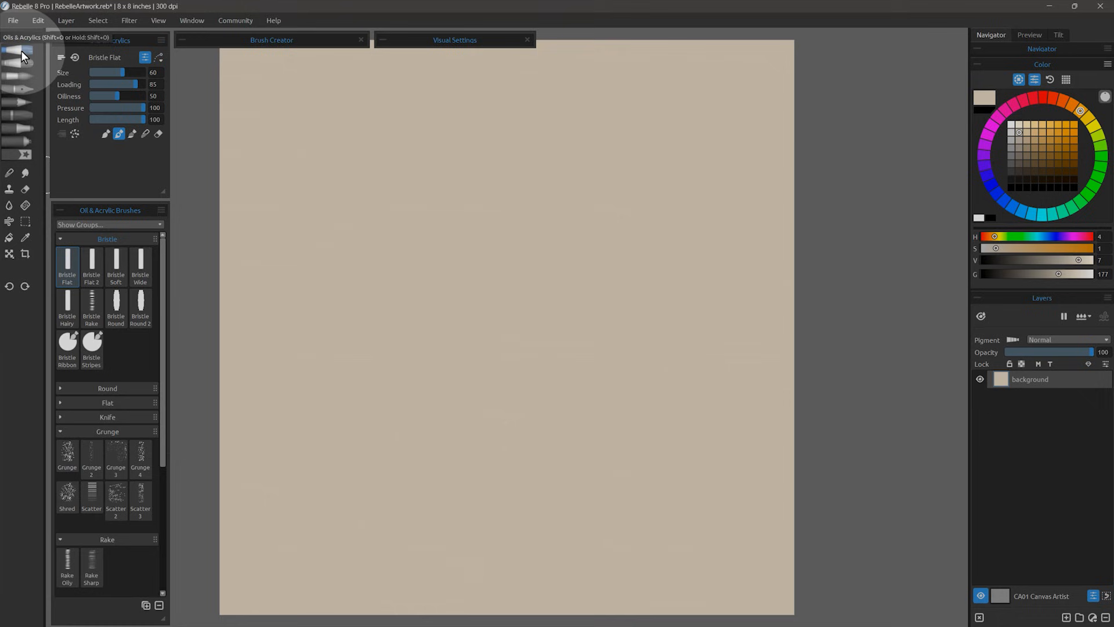
scroll(168, 325, down, 3)
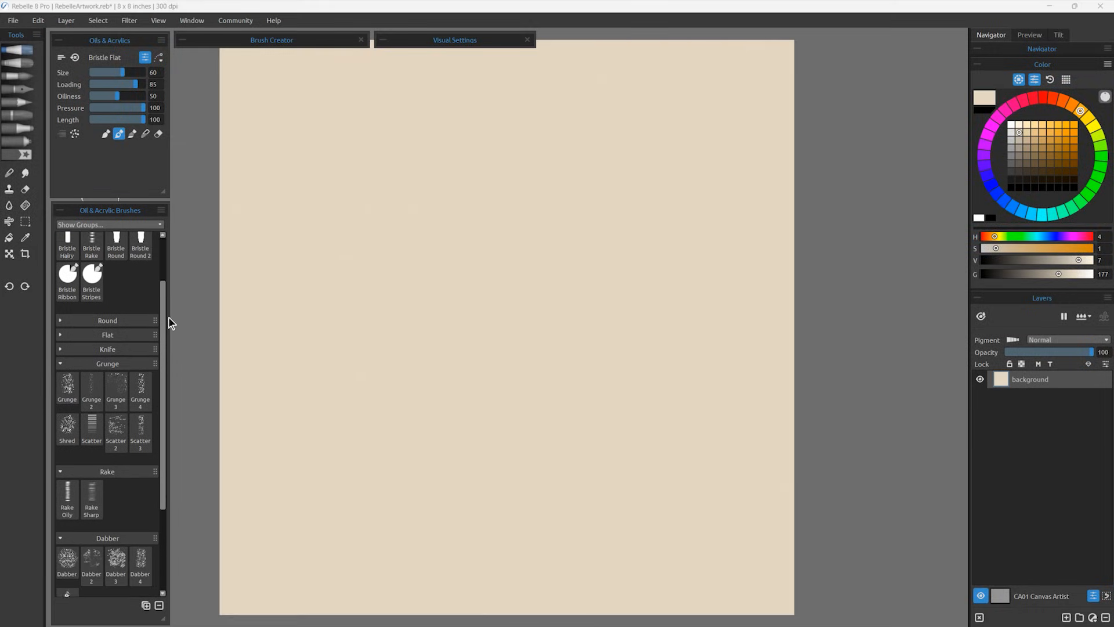
drag(168, 328, 161, 253)
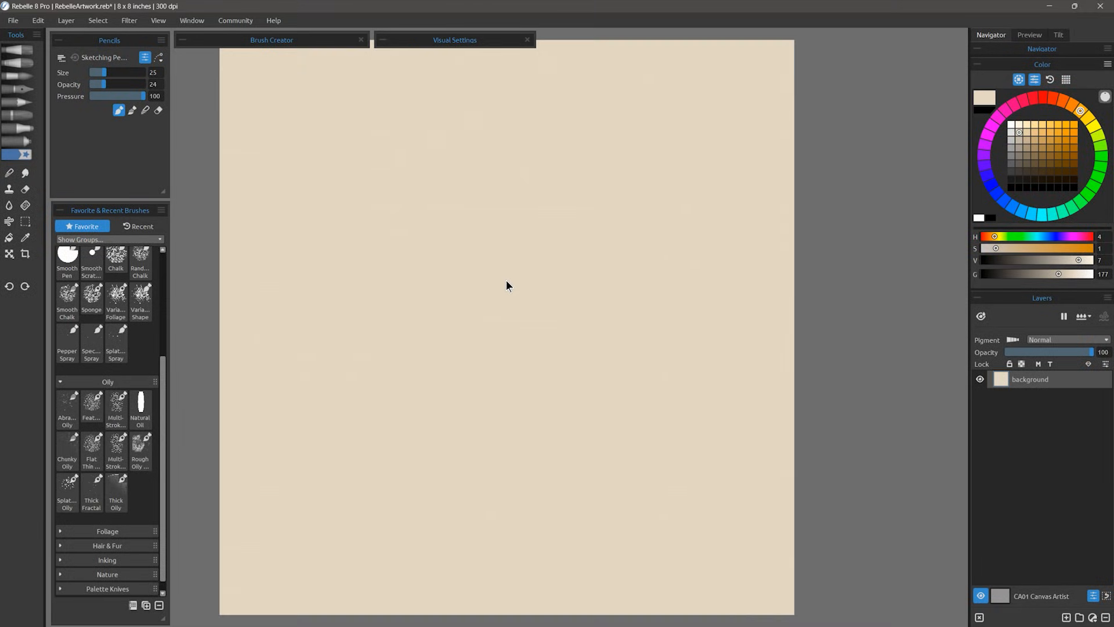
Open the coconut-reference2 reference image and place it enlarged beside the canvas
scroll(496, 283, down, 2)
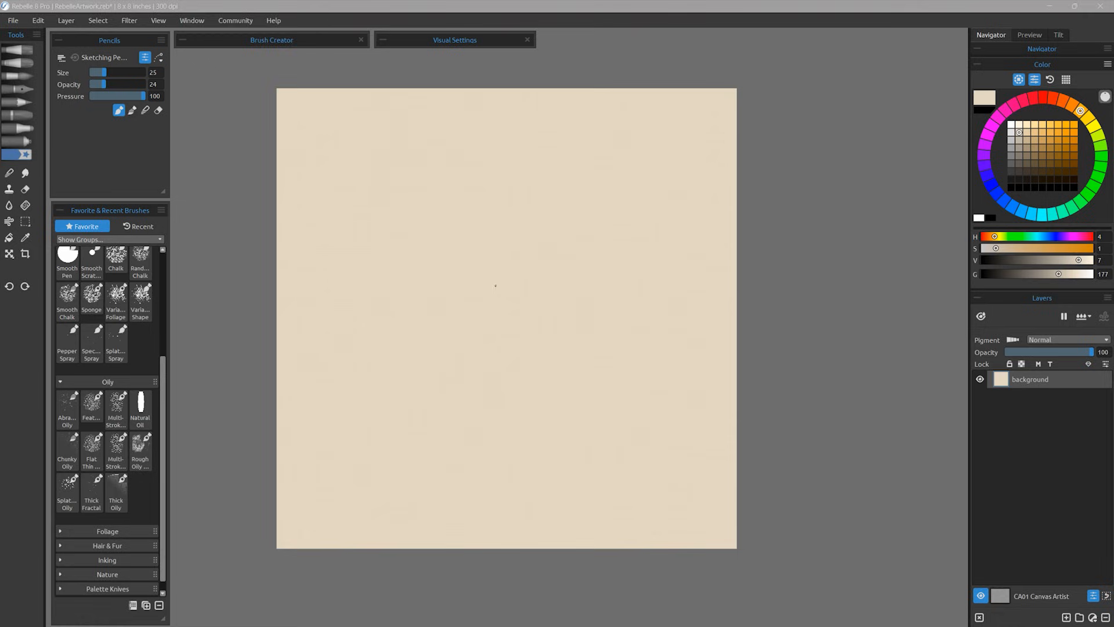
click(192, 20)
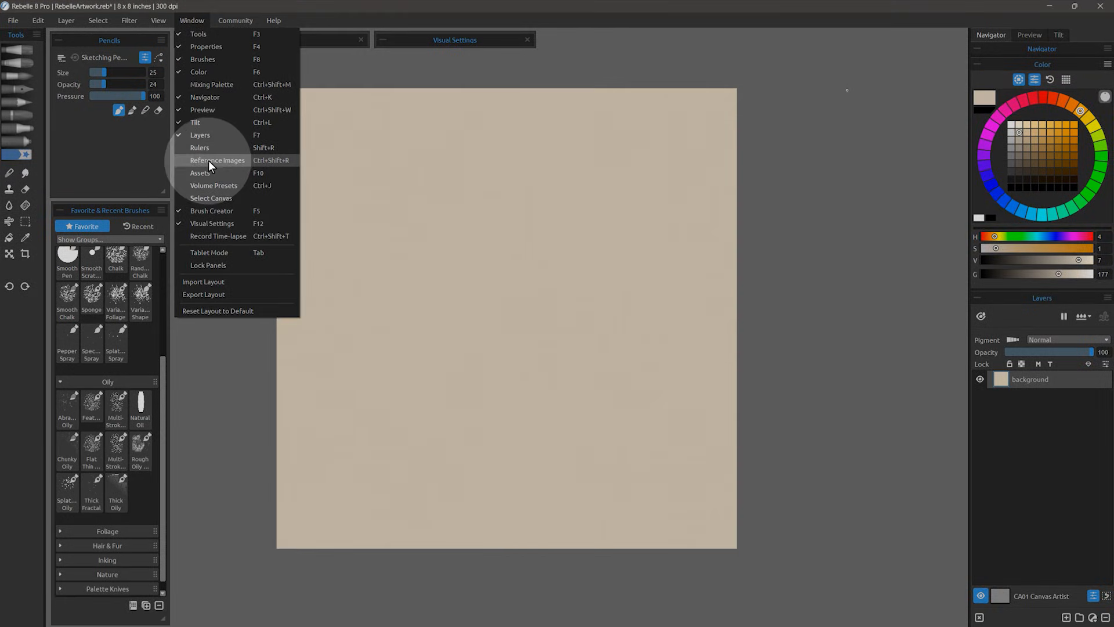
click(207, 160)
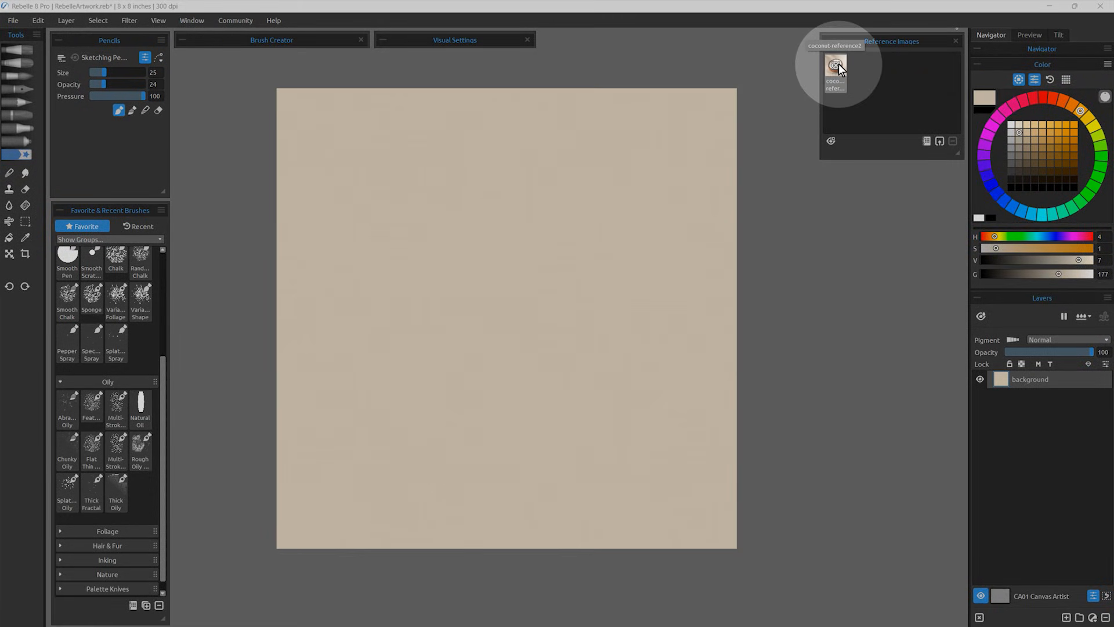
double_click(839, 63)
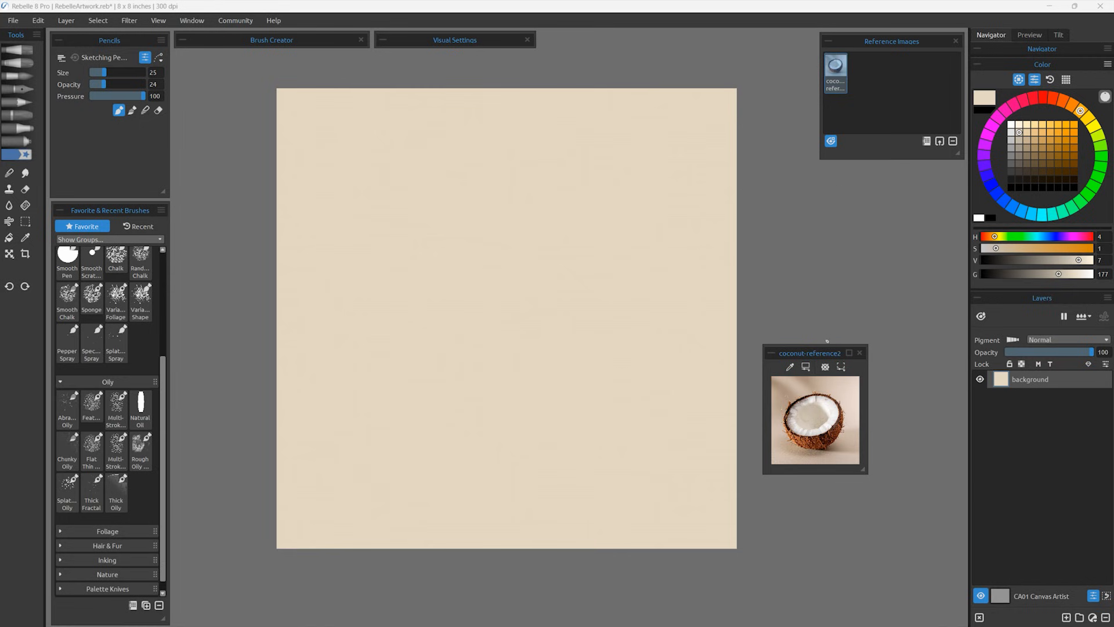
drag(827, 352, 738, 290)
scroll(540, 373, up, 2)
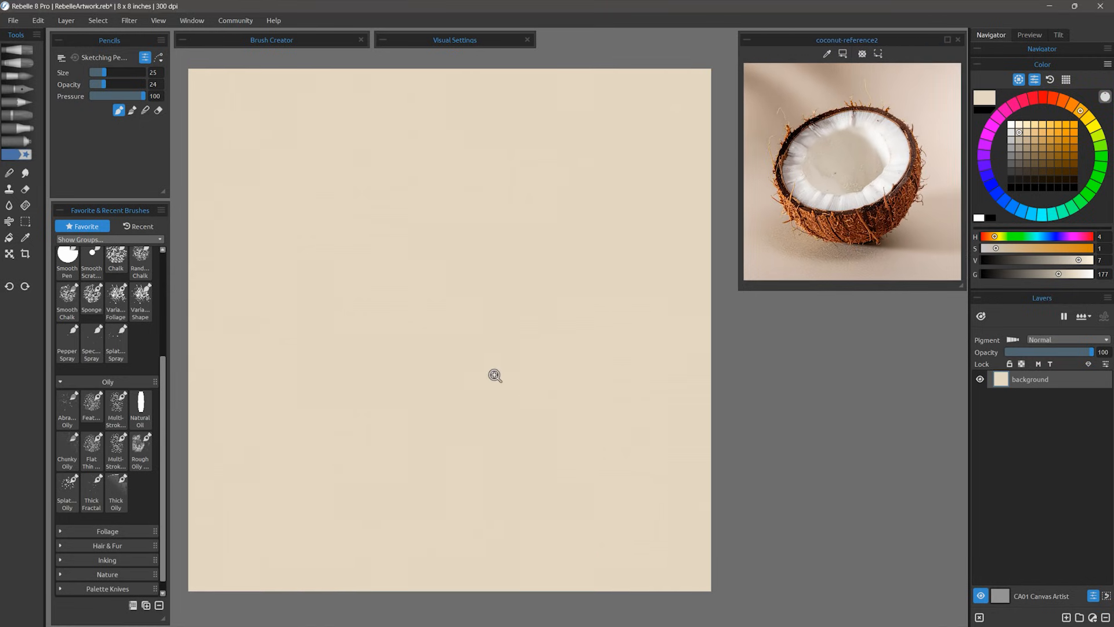
drag(494, 375, 502, 380)
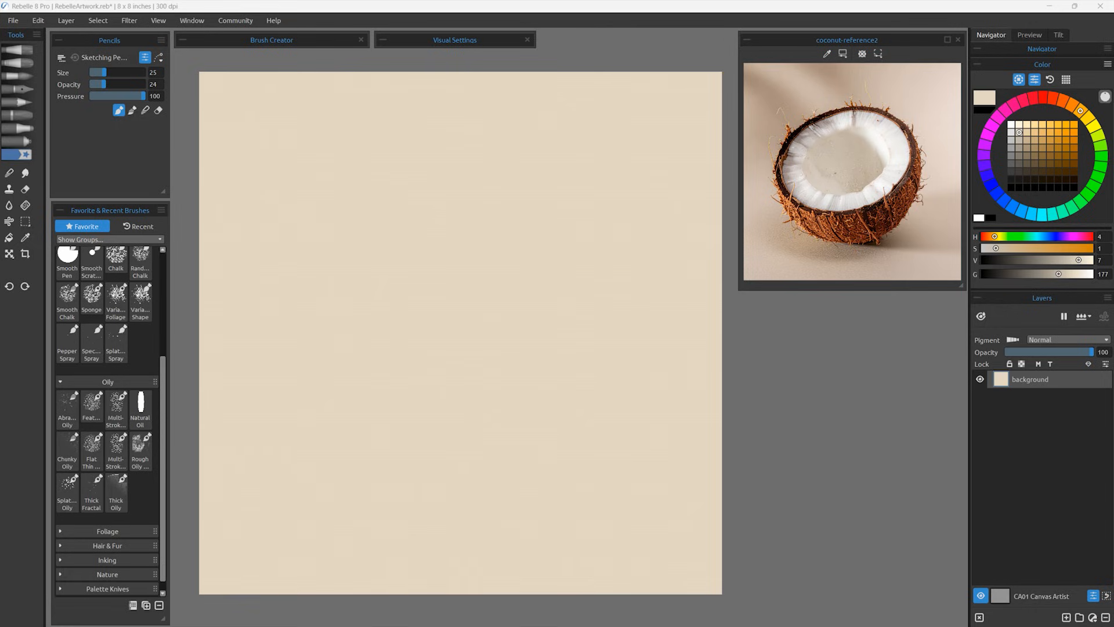
Overlay the coconut reference on the canvas as a tracing image with 35 opacity
click(862, 54)
click(880, 52)
drag(888, 75, 896, 75)
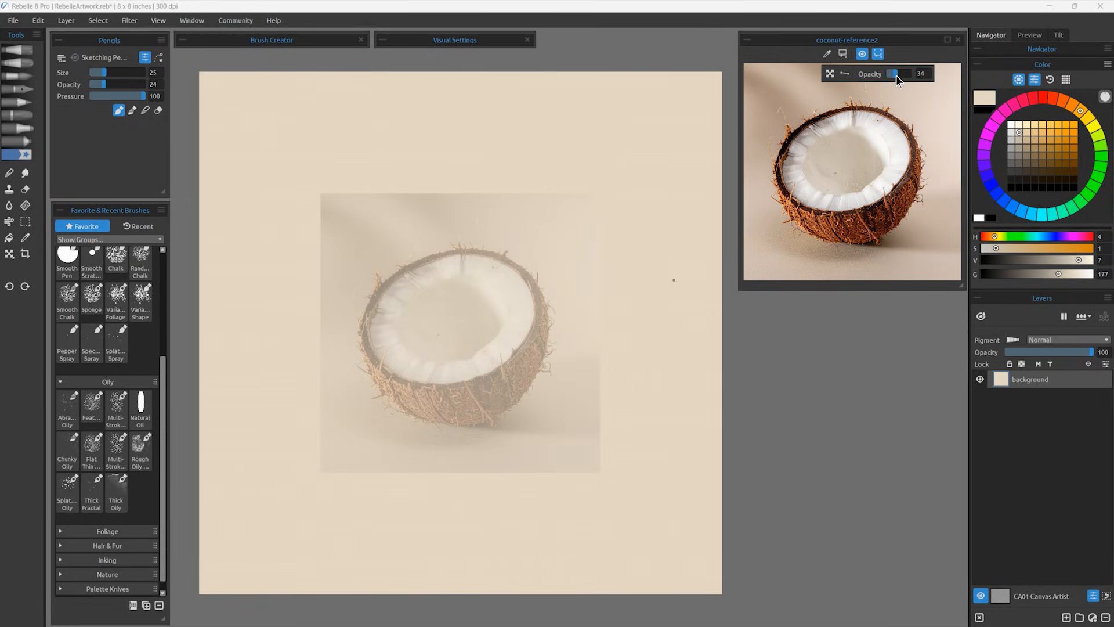
double_click(926, 75)
text(35)
Enlarge and position the coconut tracing image so it covers the whole canvas
key(ctrl)
key(ctrl)
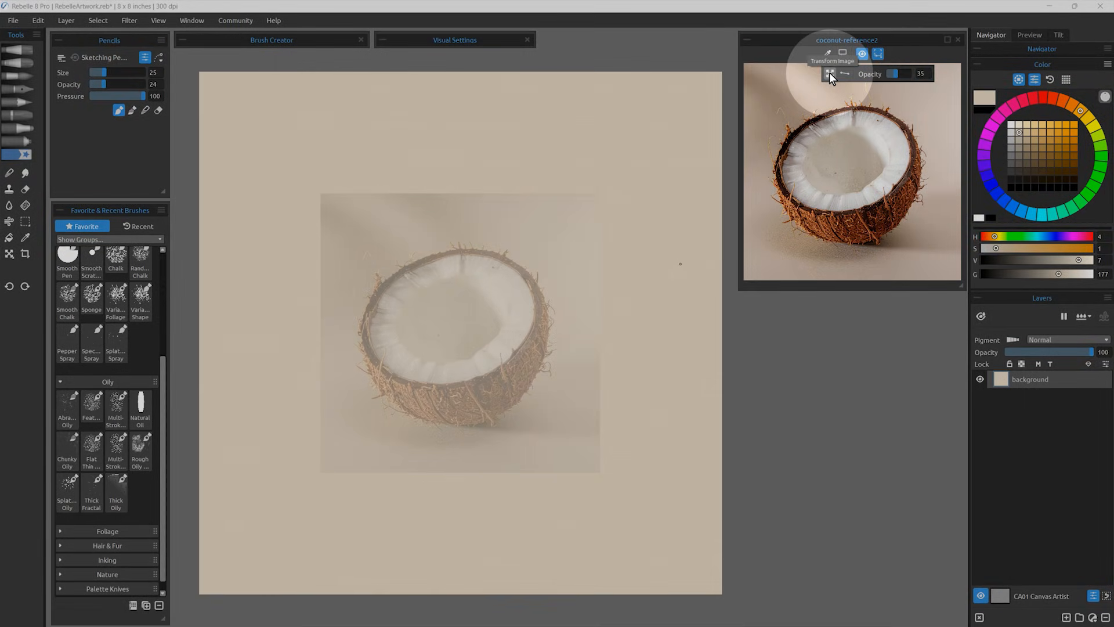
click(830, 74)
drag(600, 194, 691, 92)
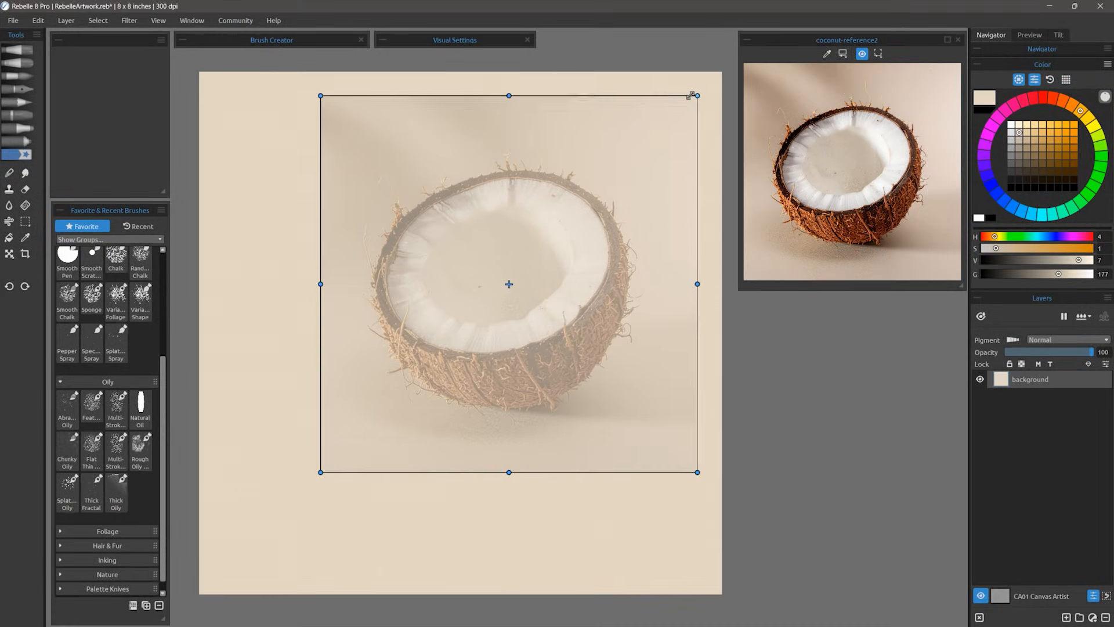
drag(319, 469, 217, 600)
drag(697, 95, 732, 61)
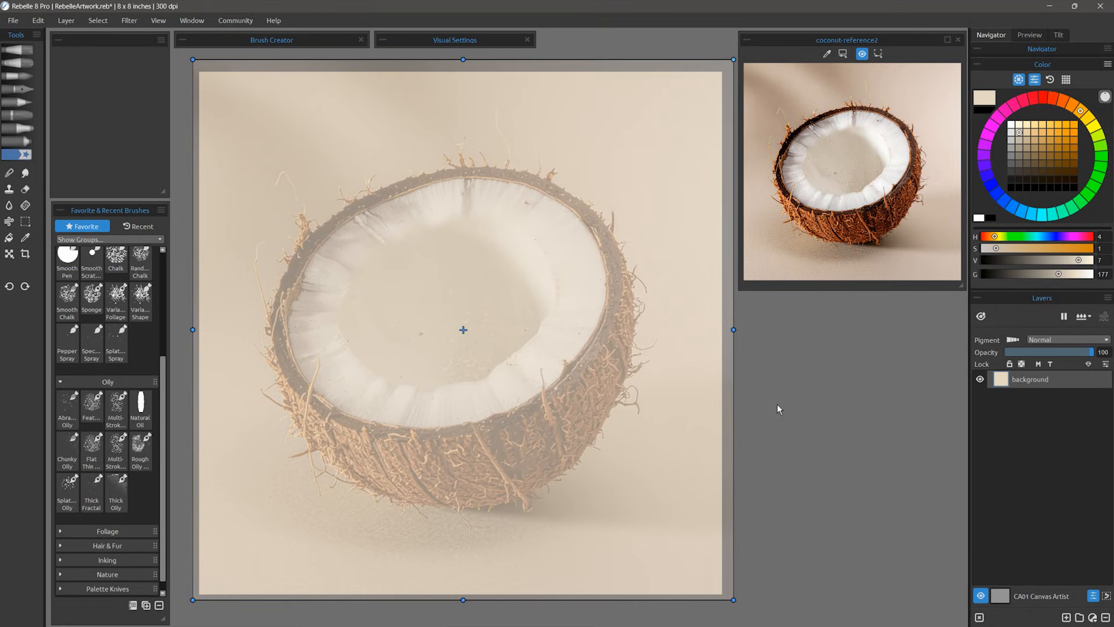
drag(573, 433, 573, 431)
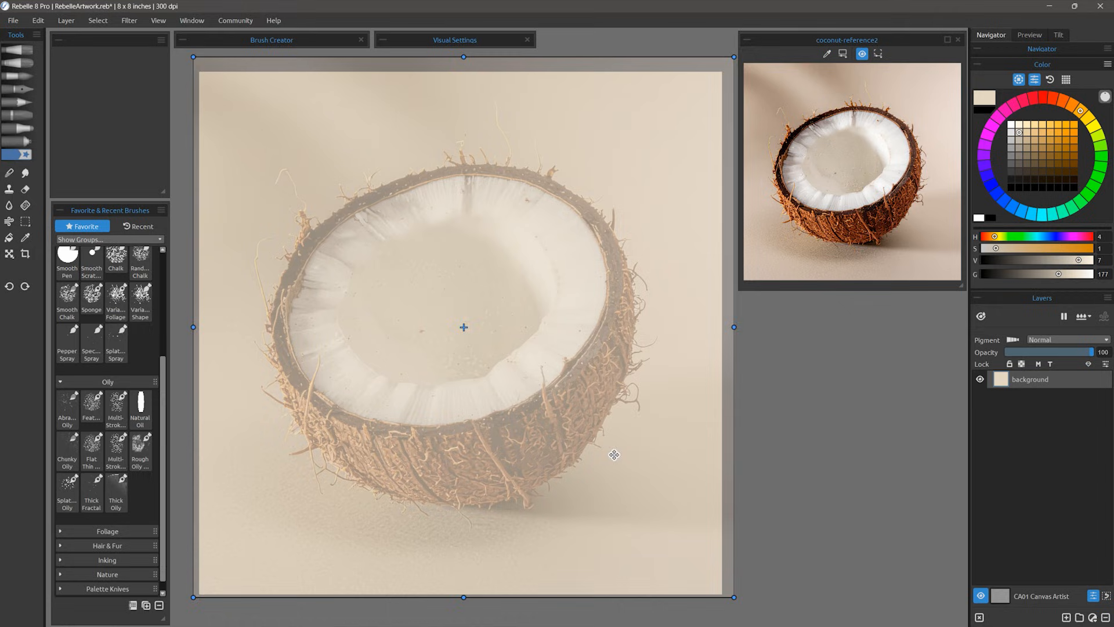
key(Return)
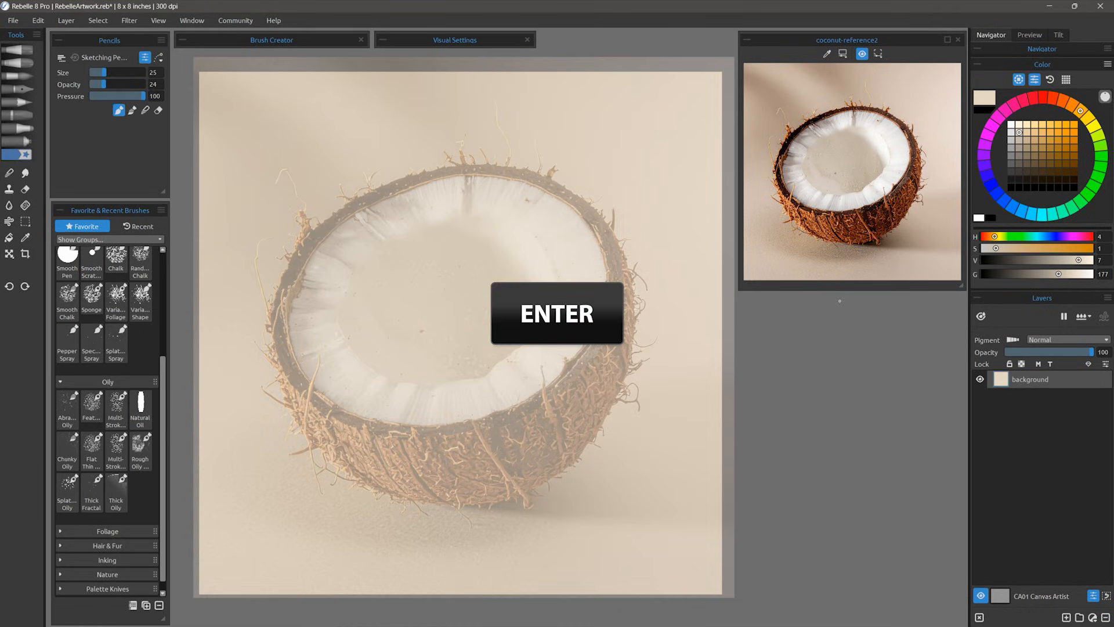
Save the artwork in the Artwork folder as coconut1 in the Rebelle 8 Files (*.reb) format
click(13, 20)
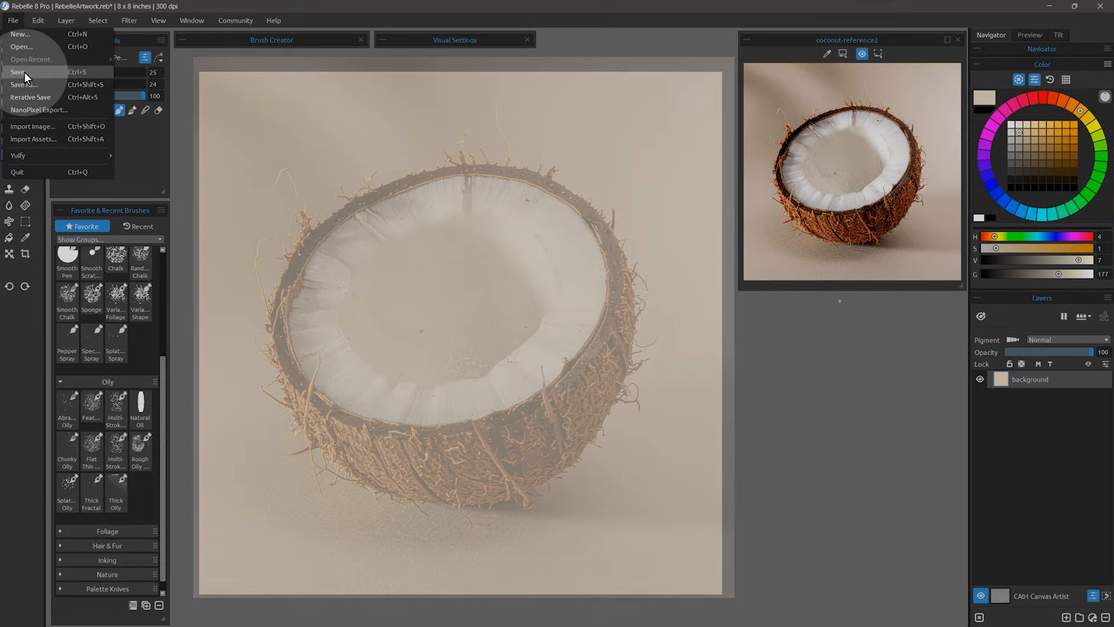
click(24, 72)
text(coconut1)
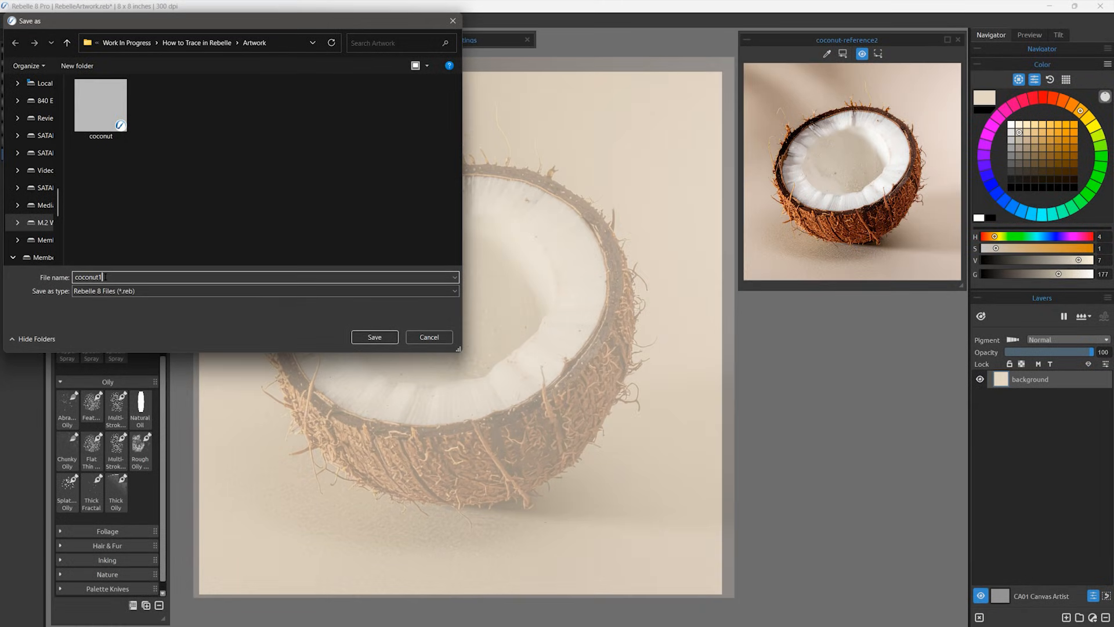
click(123, 291)
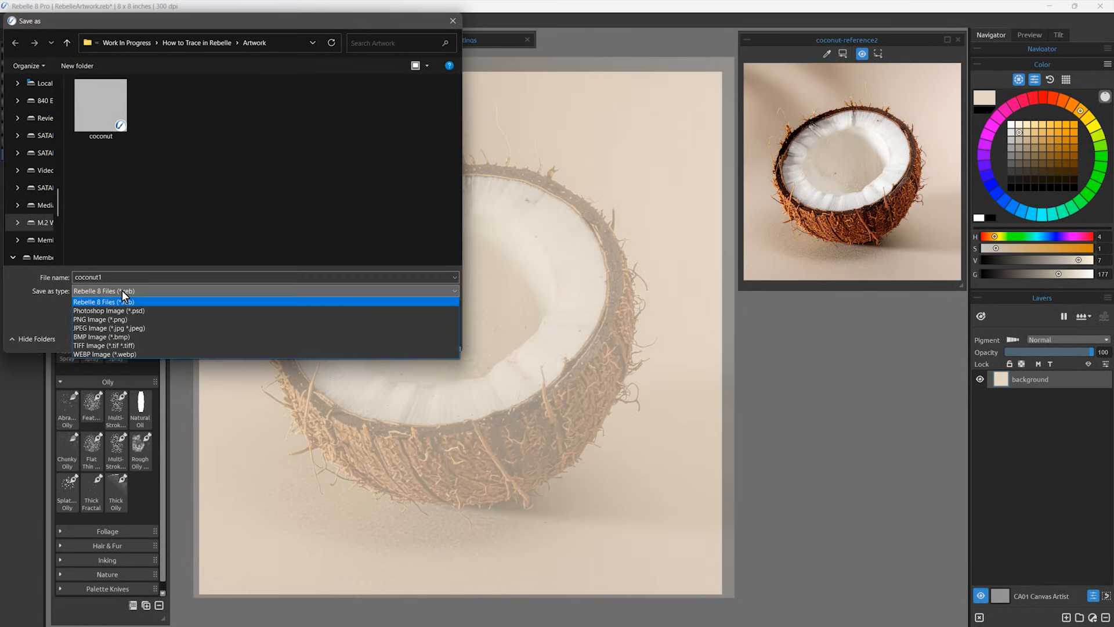
click(104, 277)
click(106, 276)
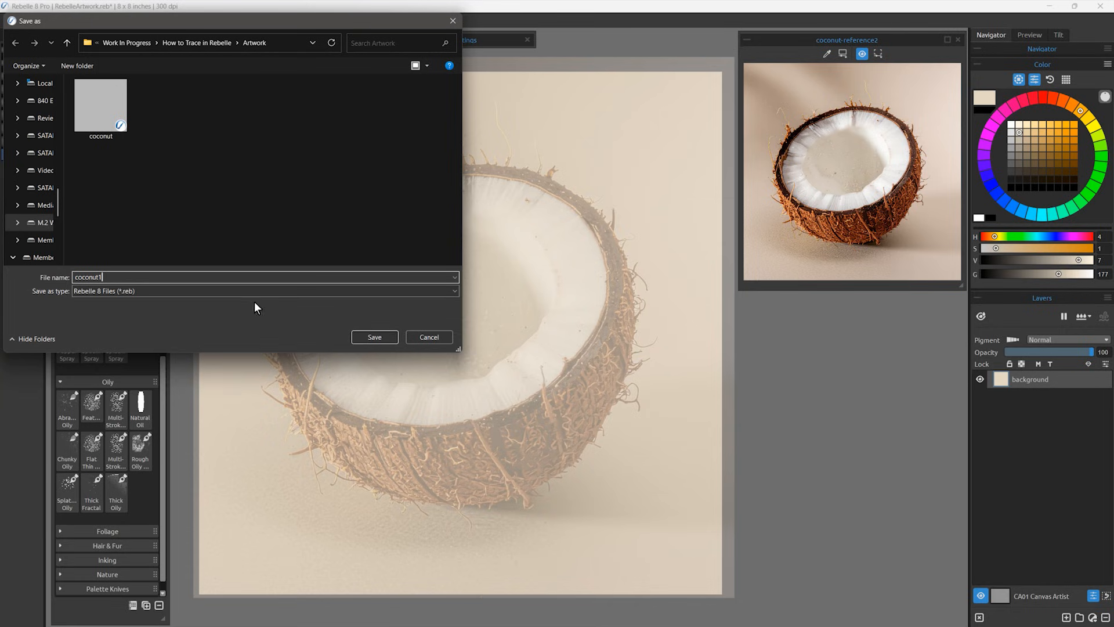
click(375, 337)
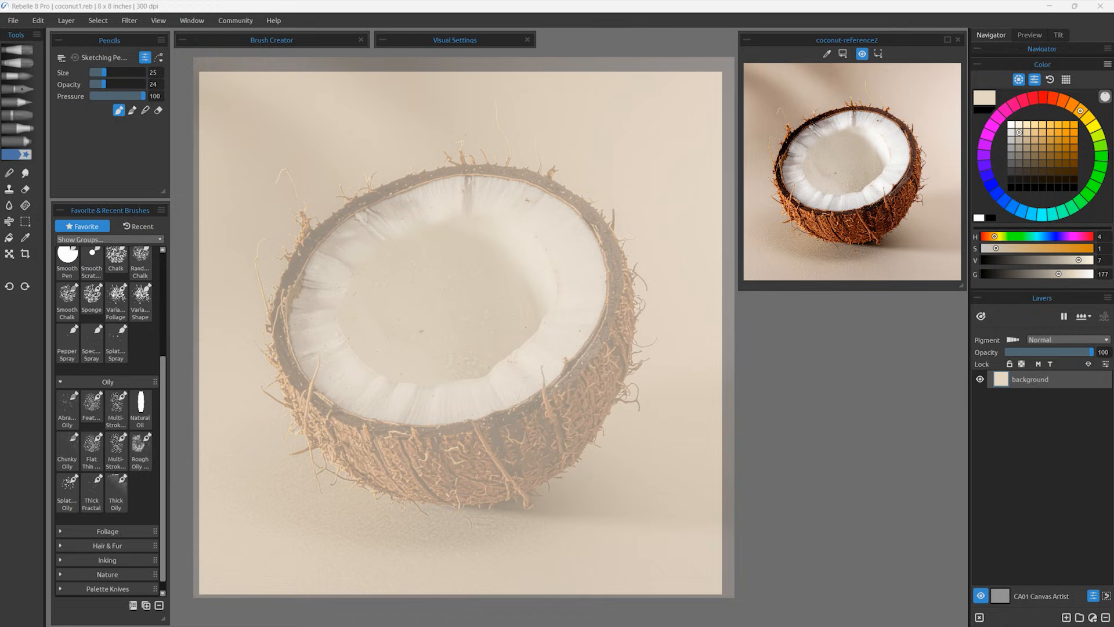
Test the Natural Oil brush on the coconut shell with a dark reddish brown sampled from the reference image's shell
click(142, 406)
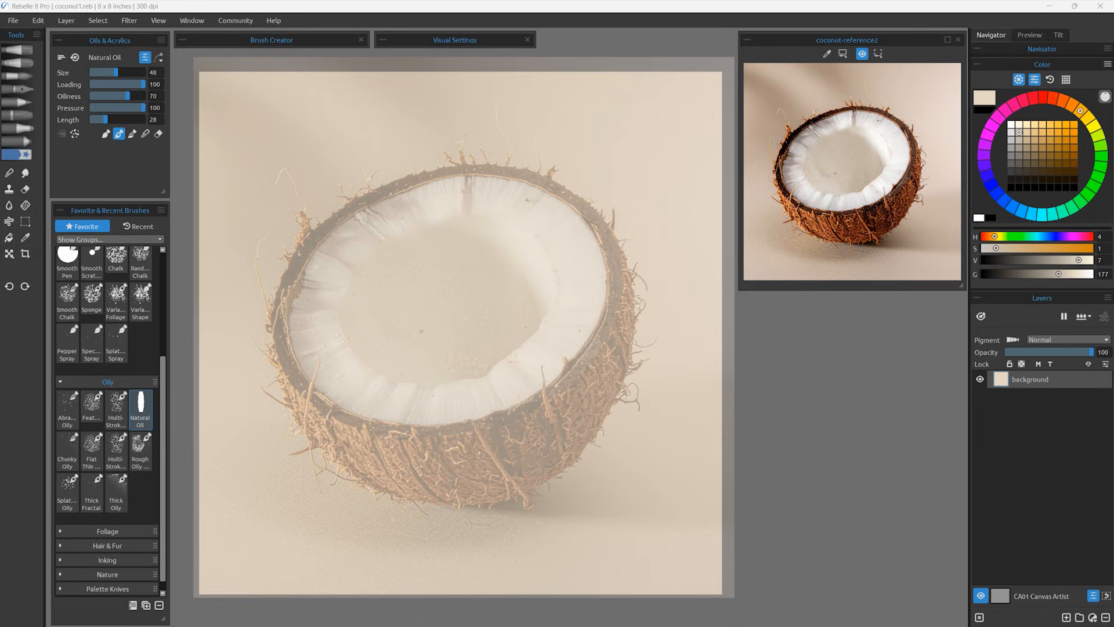
click(826, 54)
click(868, 214)
mouse_move(309, 414)
mouse_down()
mouse_move(344, 450)
mouse_move(416, 449)
mouse_move(441, 488)
mouse_move(455, 458)
mouse_move(588, 427)
mouse_up()
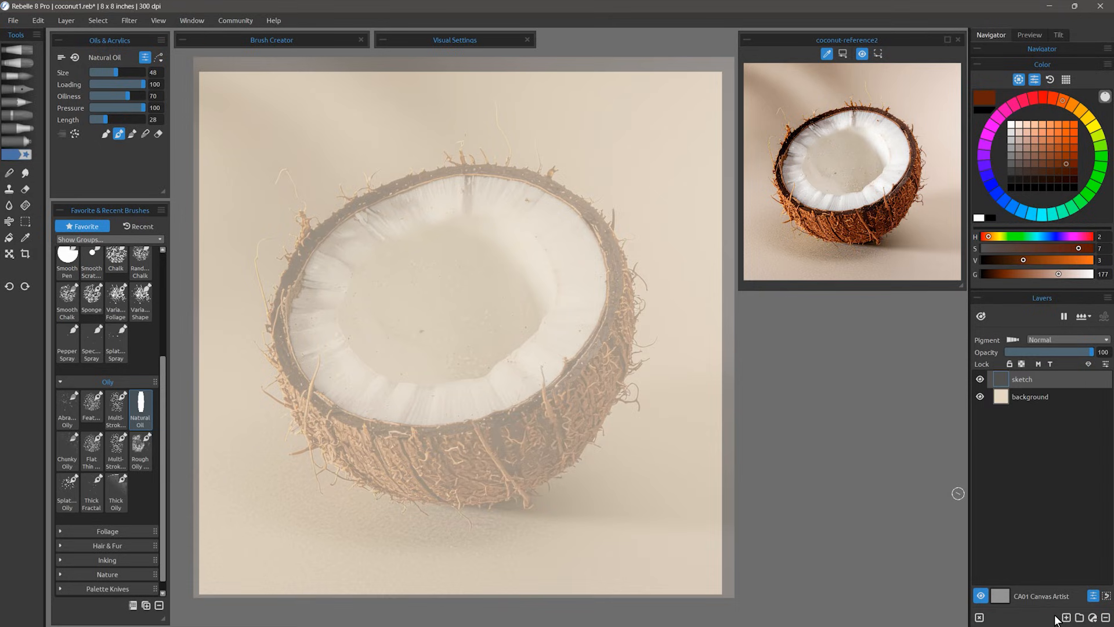
Set the sketch layer's blending mode to Multiply
key(ctrl)
key(ctrl)
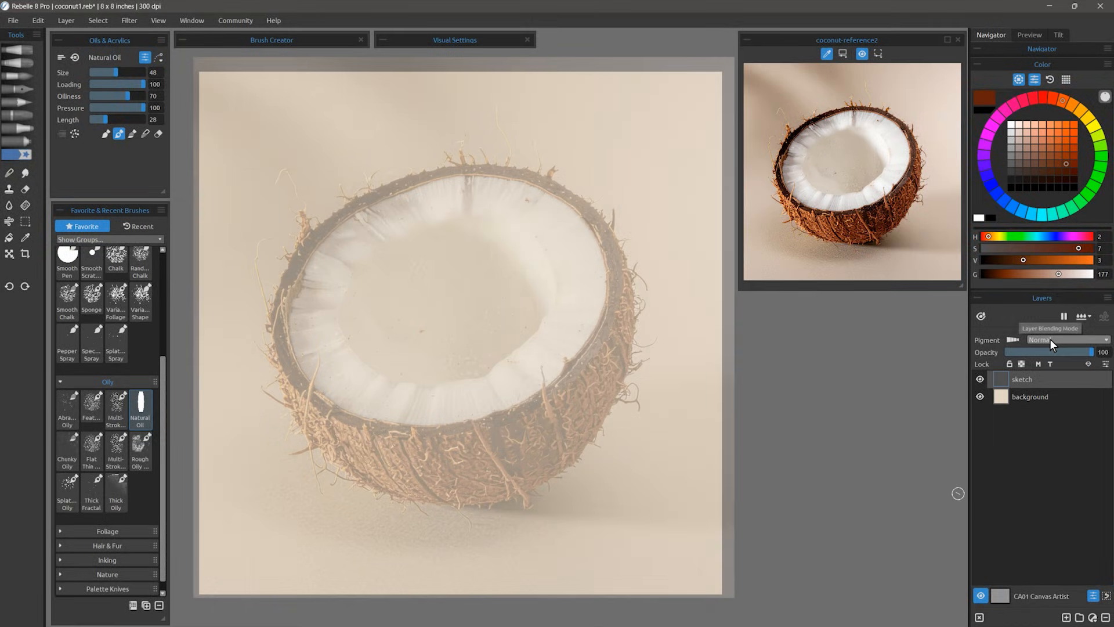
click(1049, 339)
key(ctrl)
key(ctrl)
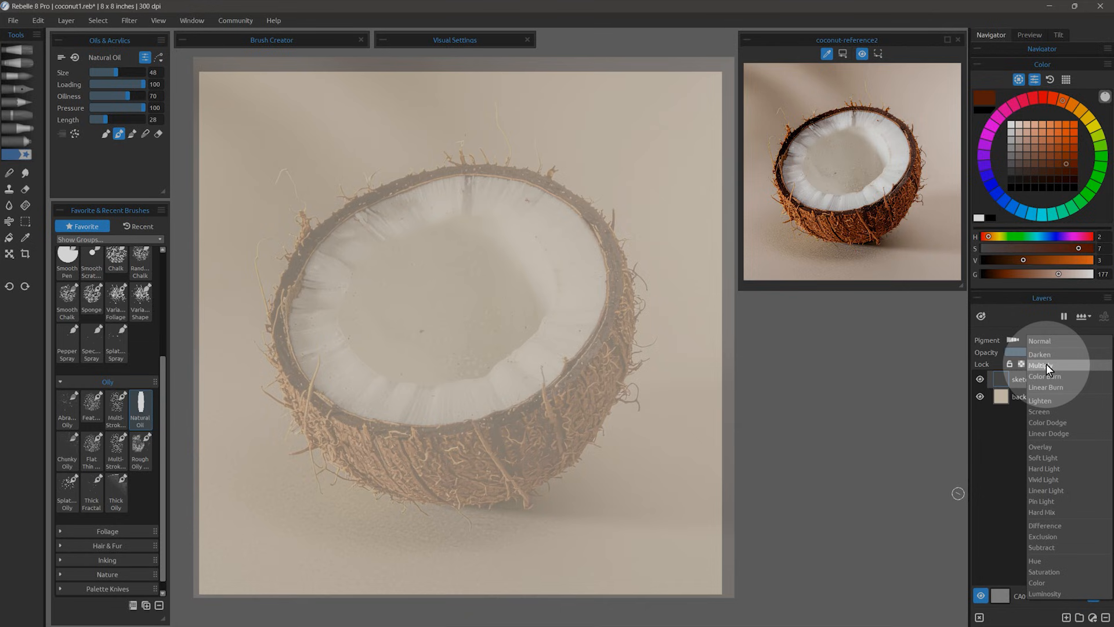
click(1046, 364)
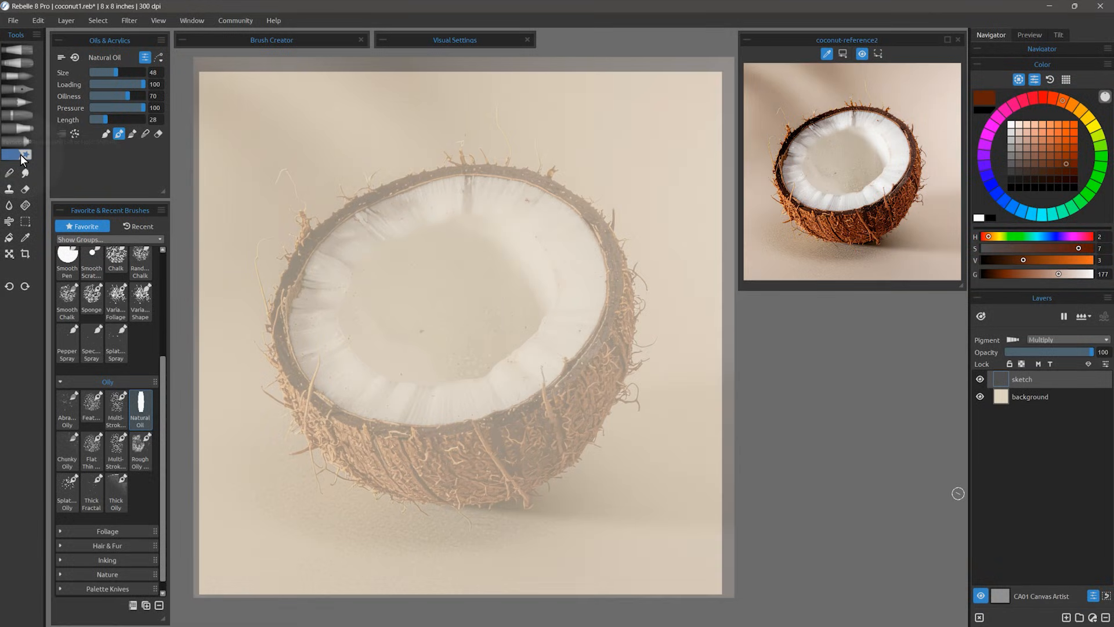
Choose the Sketching Pencil from the favorite Rendering brushes for tracing on the sketch layer
drag(163, 372, 171, 253)
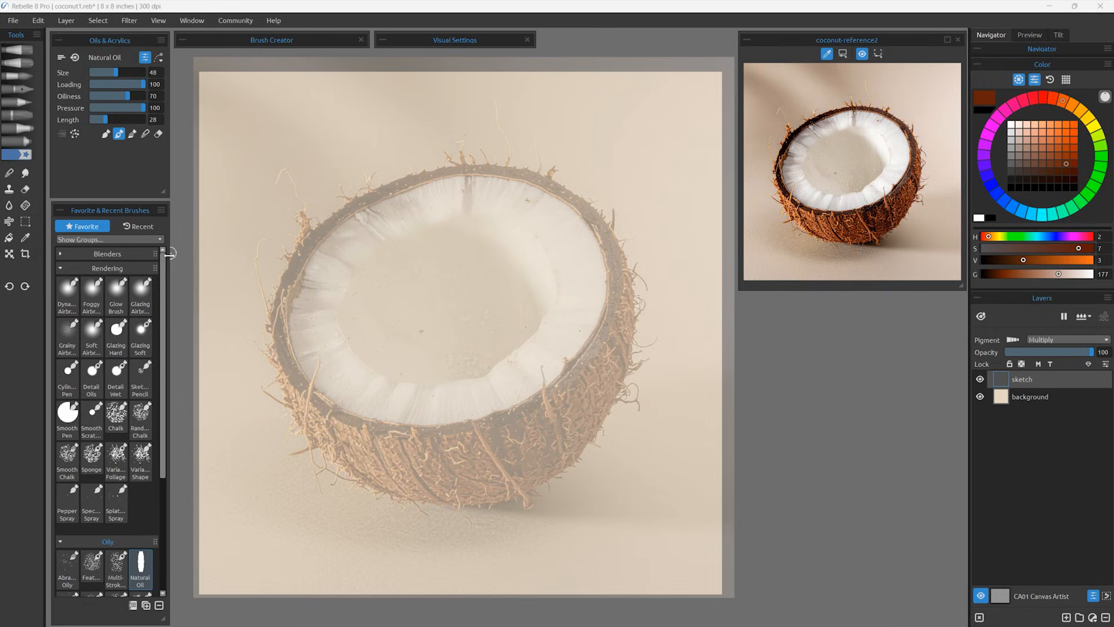
click(139, 378)
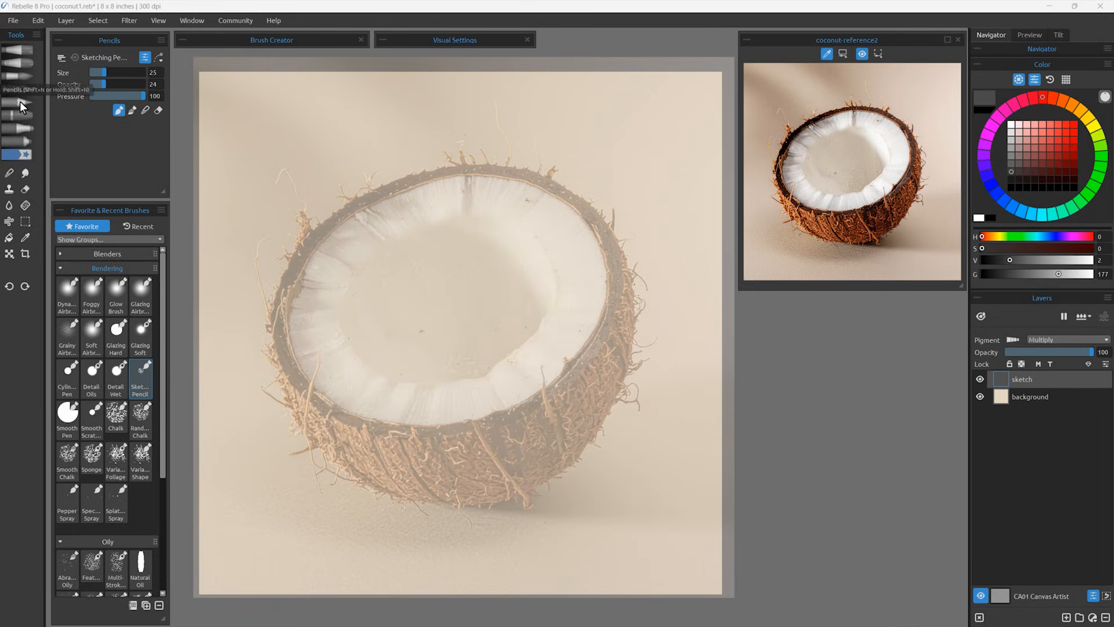
click(22, 101)
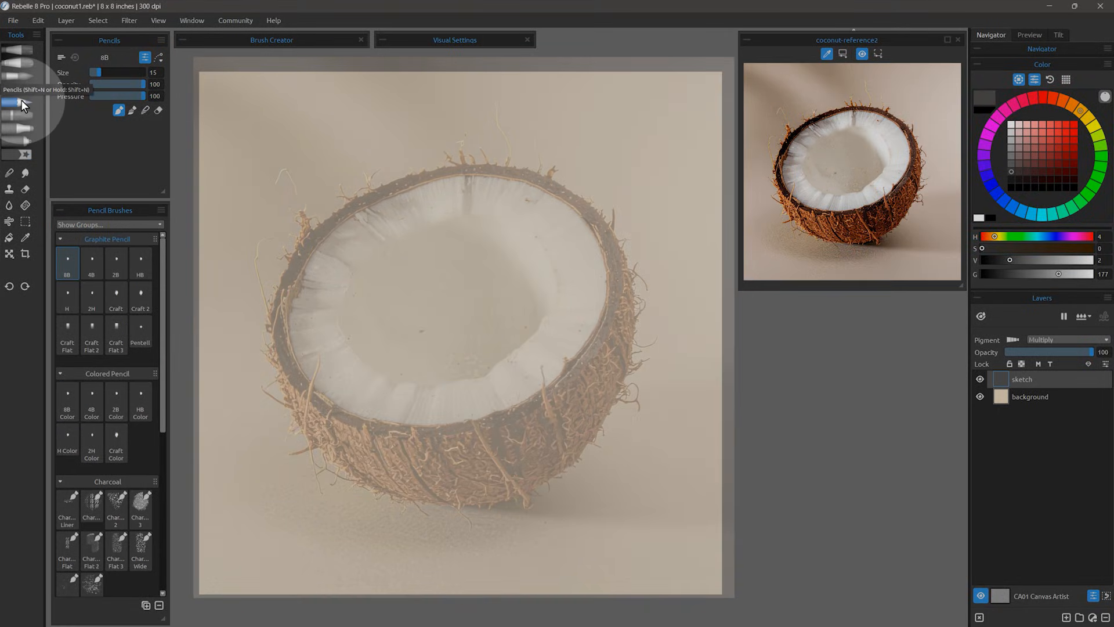
click(116, 264)
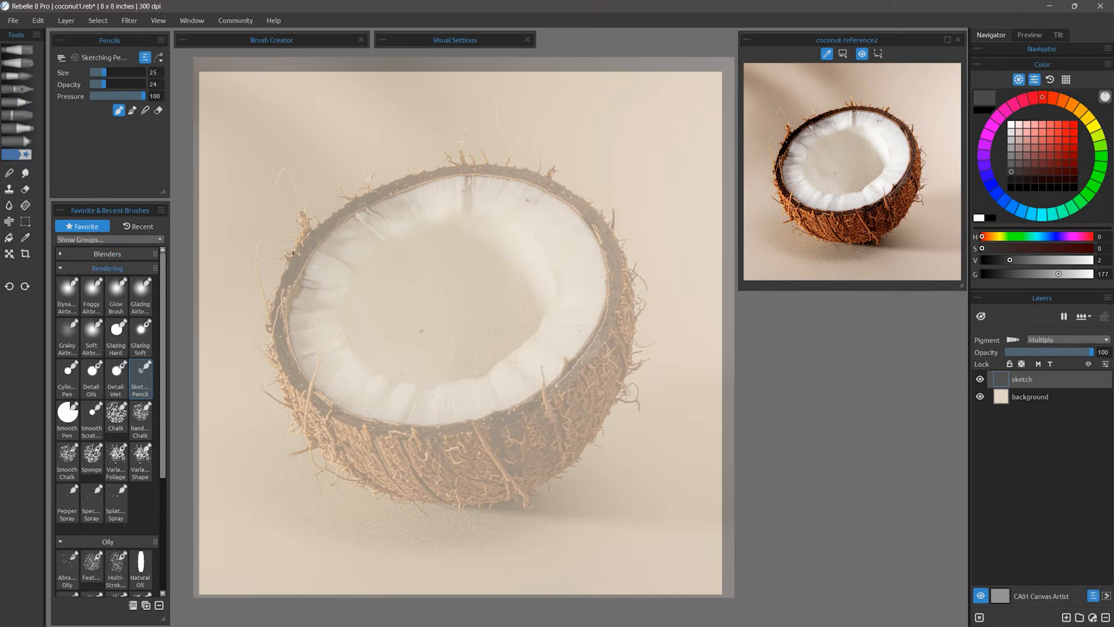
Trace the upper outer edge of the coconut's rim on the sketch layer, rotating the canvas to suit the strokes
mouse_move(288, 264)
mouse_down()
mouse_move(351, 201)
mouse_move(428, 172)
mouse_up()
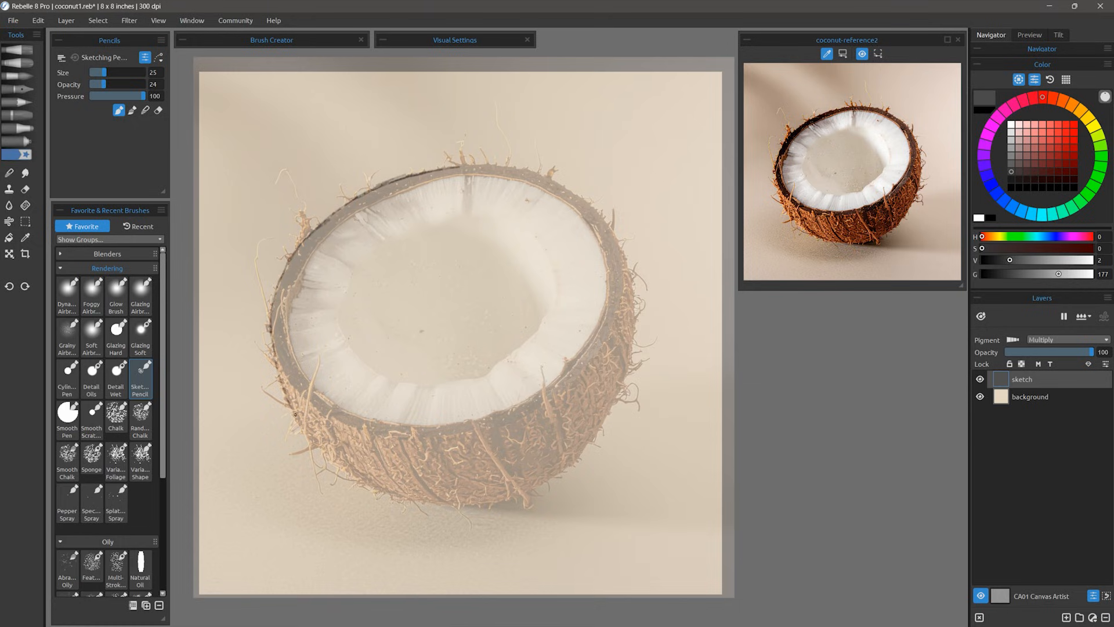
drag(347, 350, 375, 331)
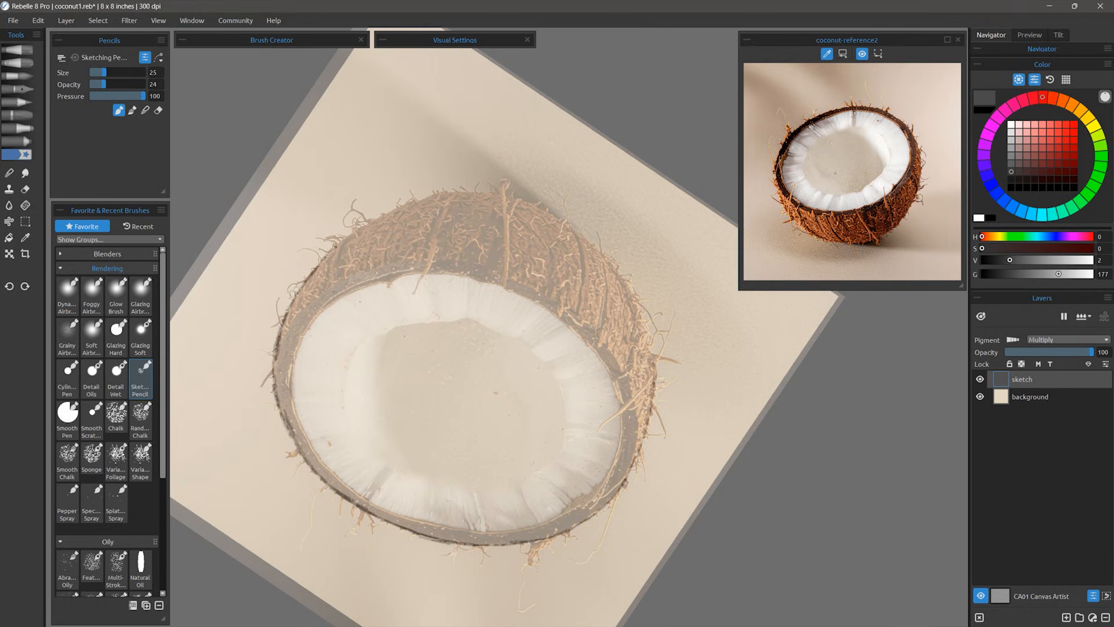
key(r)
drag(365, 257, 432, 325)
click(978, 49)
drag(1002, 85, 1009, 86)
key(r)
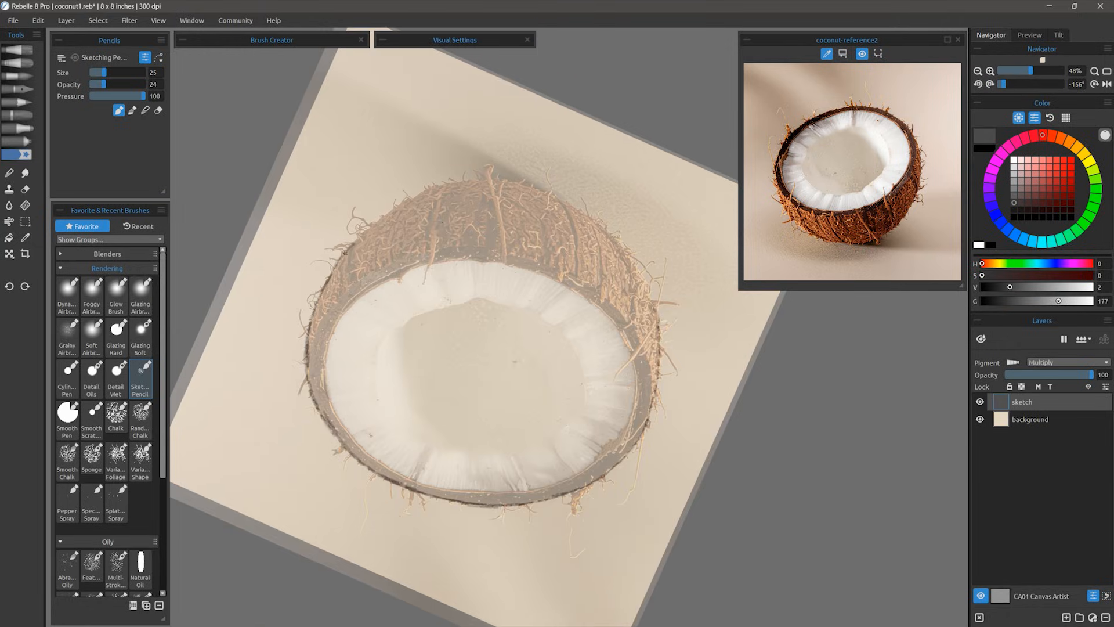
Trace the outer contour of the husk around the coconut's underside, joining it to the rim outline
drag(341, 257, 433, 187)
key(r)
drag(316, 332, 364, 247)
drag(351, 256, 474, 187)
key(r)
drag(323, 291, 350, 247)
key(r)
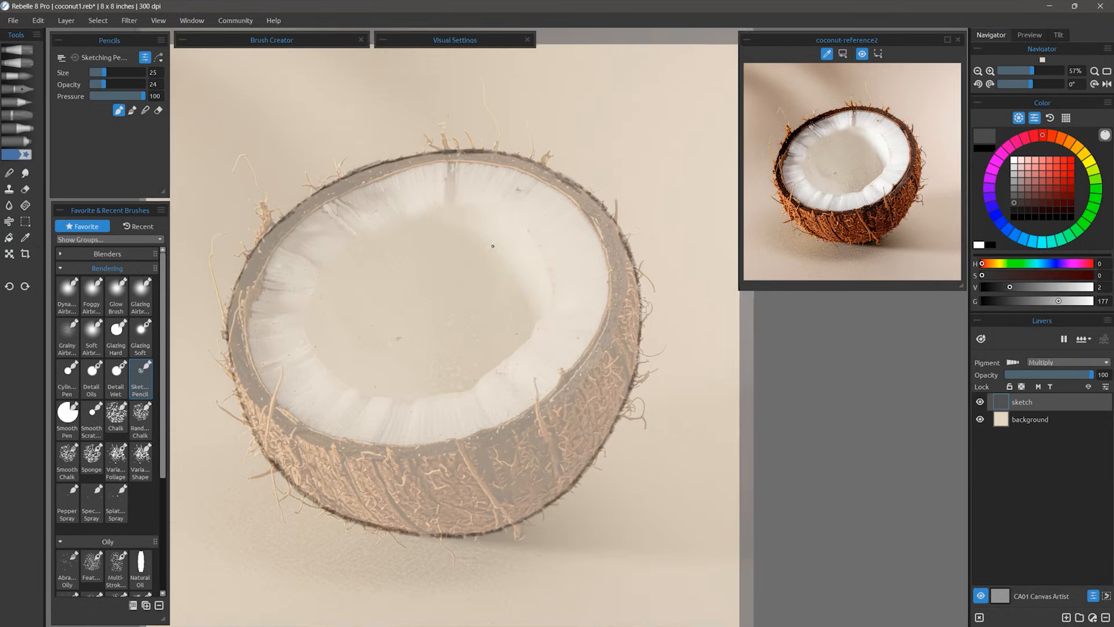
Trace the front edge of the rim where it meets the fibrous husk
mouse_move(229, 349)
mouse_down()
mouse_move(341, 453)
mouse_move(401, 392)
mouse_move(444, 284)
mouse_move(441, 182)
mouse_move(403, 92)
mouse_up()
key(r)
key(r)
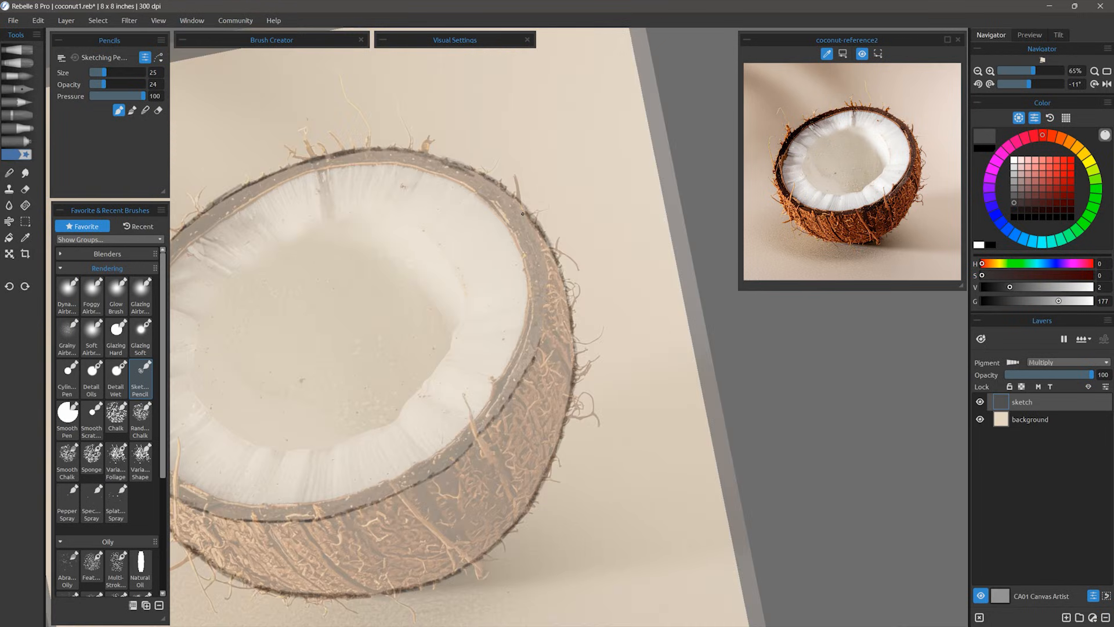
drag(531, 333, 546, 221)
key(r)
mouse_move(295, 265)
mouse_down()
mouse_move(450, 159)
mouse_move(497, 153)
mouse_up()
drag(279, 302, 340, 423)
key(r)
drag(286, 367, 338, 248)
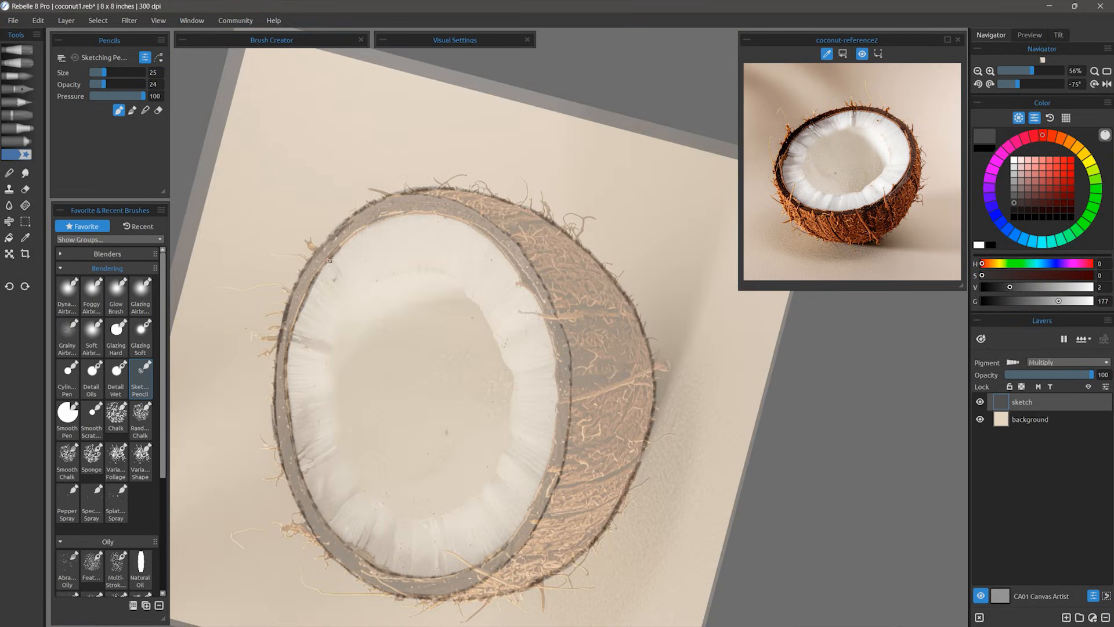
Trace the inner edge of the brown rim around the white flesh
key(r)
drag(269, 335, 448, 245)
key(r)
mouse_move(337, 270)
mouse_down()
mouse_move(426, 224)
mouse_move(515, 208)
mouse_up()
key(r)
Trace the irregular outline of the hollow in the middle of the white flesh
mouse_move(516, 208)
mouse_down()
mouse_move(355, 310)
mouse_move(433, 262)
mouse_up()
mouse_move(351, 311)
mouse_down()
mouse_move(307, 397)
mouse_move(302, 479)
mouse_up()
key(r)
drag(503, 231, 434, 259)
mouse_move(321, 374)
mouse_down()
mouse_move(377, 339)
mouse_move(387, 300)
mouse_move(534, 285)
mouse_up()
mouse_move(412, 363)
mouse_down()
mouse_move(476, 334)
mouse_move(582, 390)
mouse_up()
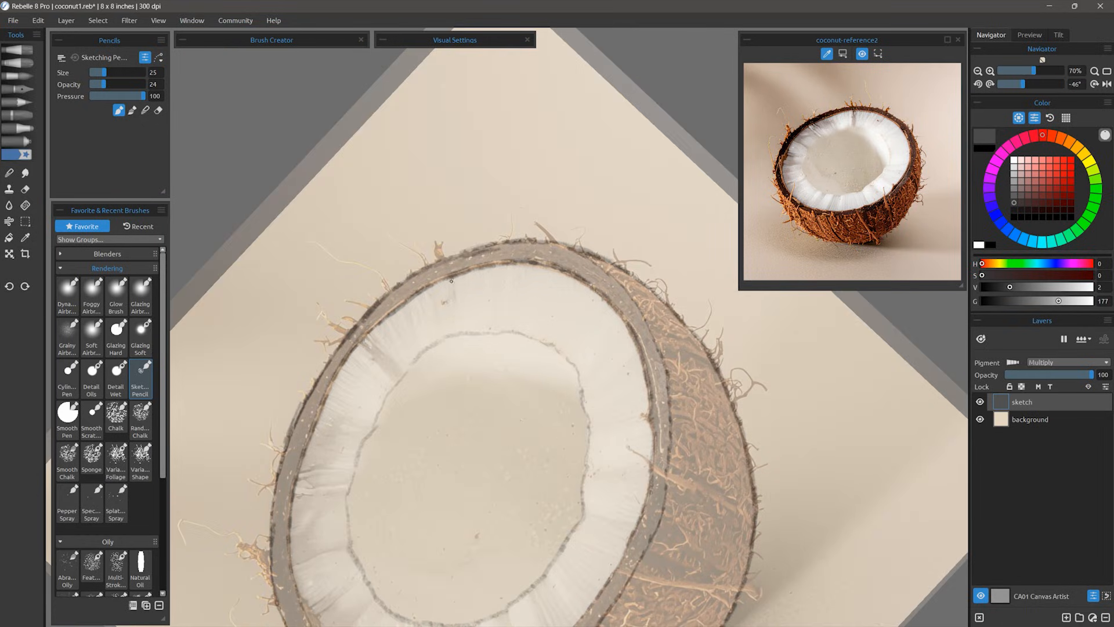
Sketch short radial crease lines across the white flesh between the rim and the hollow
drag(405, 309, 422, 345)
drag(451, 292, 454, 322)
drag(501, 241, 516, 277)
drag(488, 249, 496, 292)
drag(410, 272, 431, 308)
mouse_move(362, 296)
mouse_down()
mouse_move(405, 331)
mouse_move(400, 338)
mouse_up()
drag(323, 327, 351, 342)
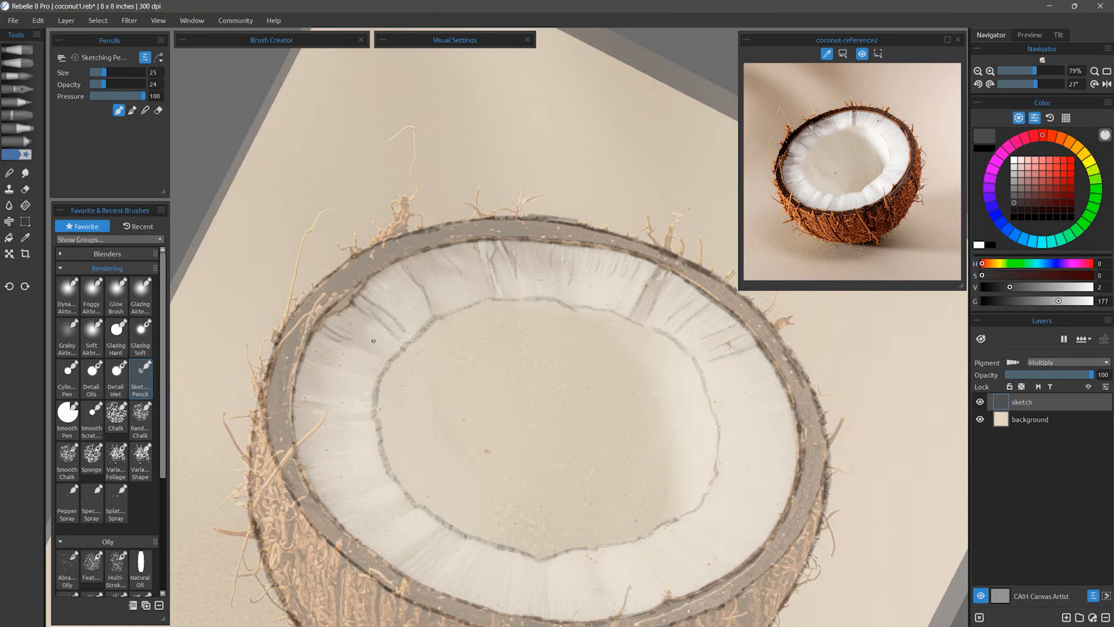
drag(483, 229, 496, 274)
drag(471, 235, 488, 270)
drag(424, 266, 441, 290)
drag(403, 304, 438, 341)
drag(553, 224, 537, 255)
mouse_move(498, 220)
mouse_down()
mouse_move(486, 258)
mouse_move(470, 259)
mouse_up()
drag(463, 232, 460, 256)
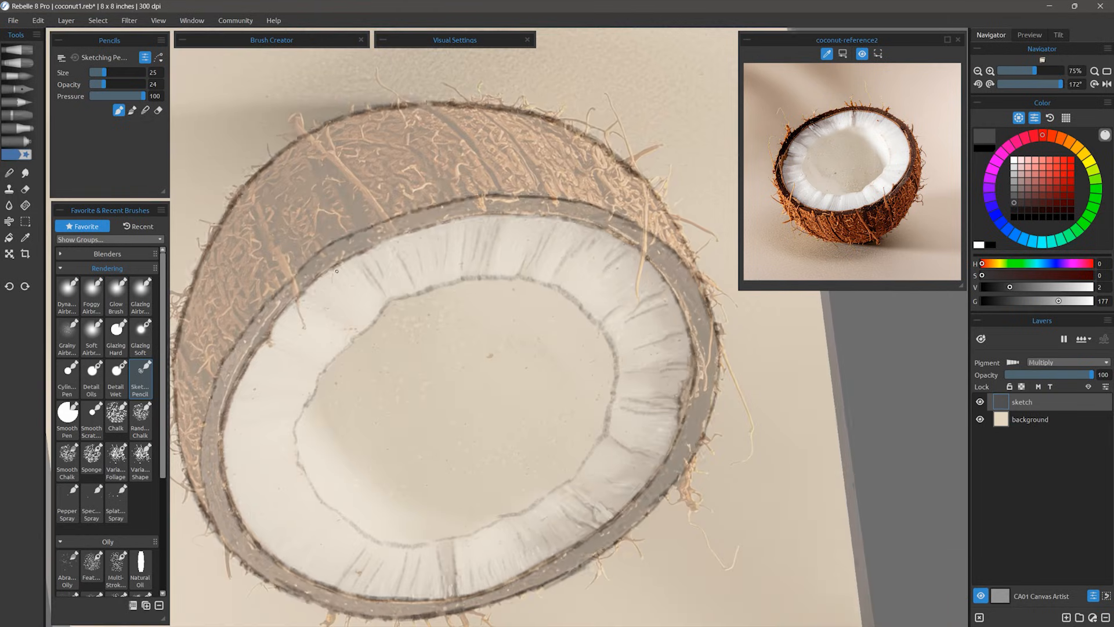
Finish the crease lines in the front part of the flesh and draw the curved shading contours inside the hollow
drag(394, 233, 408, 270)
drag(417, 190, 433, 236)
drag(509, 180, 504, 203)
drag(560, 220, 554, 231)
drag(418, 244, 417, 315)
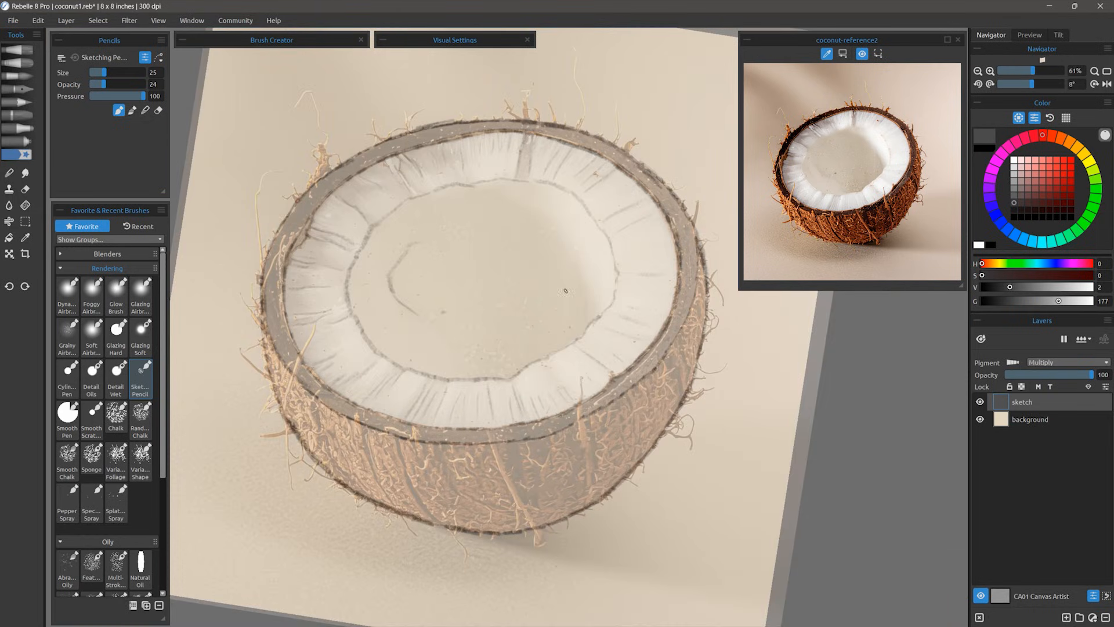
drag(587, 317, 438, 194)
Sketch the dark grooves and thick fibers running down the front of the husk
drag(575, 430, 579, 375)
drag(613, 368, 614, 384)
drag(583, 427, 589, 484)
drag(494, 450, 533, 526)
drag(513, 446, 520, 485)
drag(400, 453, 429, 516)
drag(438, 454, 456, 489)
drag(369, 460, 391, 500)
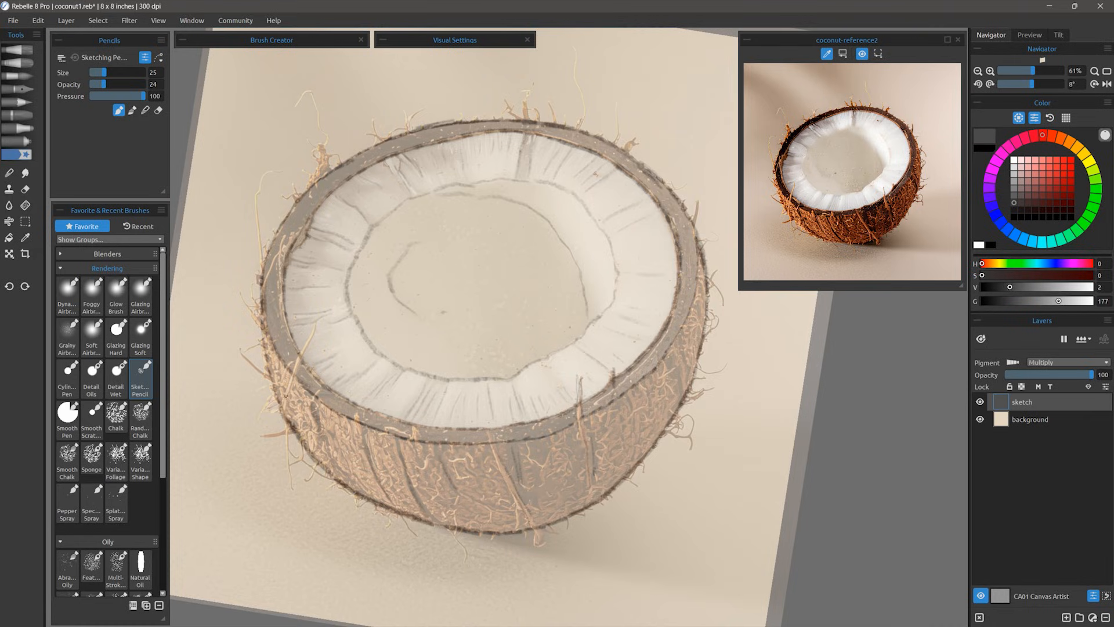
Sketch the stray fibers sticking out along the coconut's left side and upper rim
drag(315, 319, 284, 403)
drag(244, 349, 270, 378)
drag(265, 435, 295, 429)
drag(279, 171, 257, 255)
mouse_move(300, 93)
mouse_down()
mouse_move(326, 140)
mouse_move(373, 124)
mouse_up()
drag(400, 141, 409, 123)
drag(413, 130, 418, 111)
drag(511, 118, 515, 105)
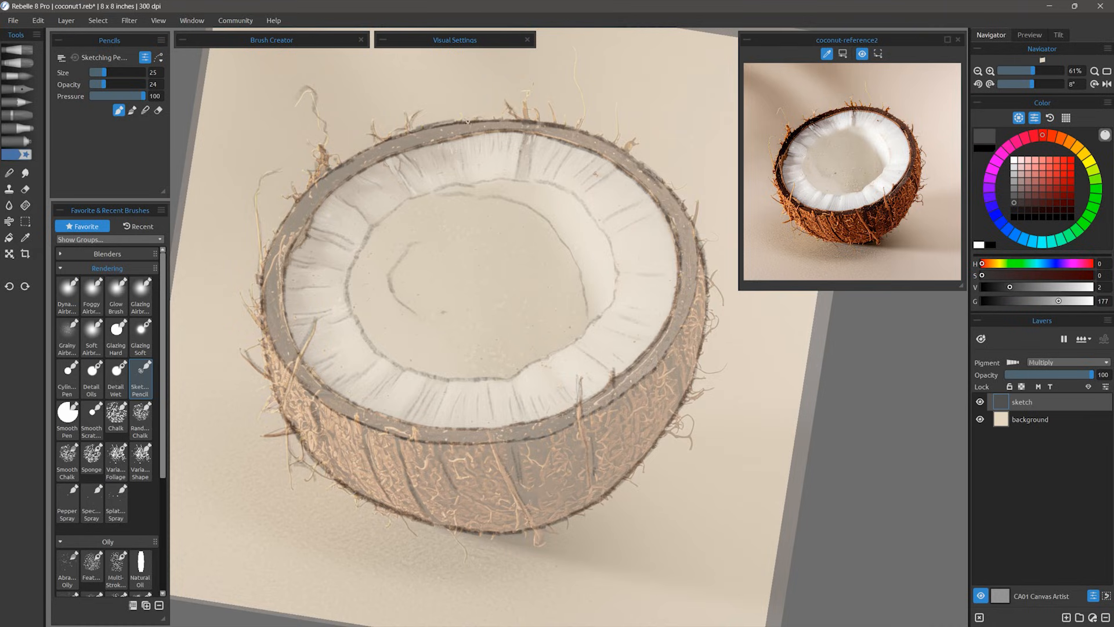
Sketch the remaining loose fibers along the coconut's right side and underside, plus a few on the husk
mouse_move(700, 235)
mouse_down()
mouse_move(715, 330)
mouse_move(686, 402)
mouse_move(639, 473)
mouse_move(518, 543)
mouse_up()
drag(596, 417, 602, 446)
drag(695, 302, 700, 322)
drag(682, 366, 675, 389)
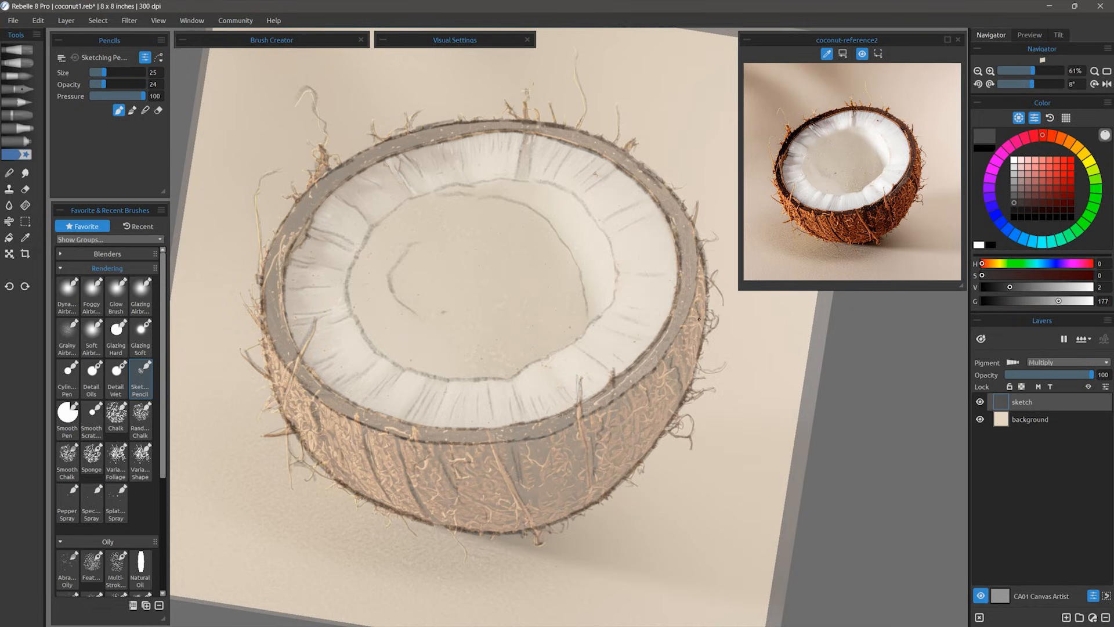
drag(451, 529, 462, 555)
drag(400, 521, 407, 532)
drag(378, 508, 387, 527)
drag(311, 431, 333, 469)
scroll(419, 387, down, 2)
drag(295, 276, 285, 345)
drag(418, 424, 427, 434)
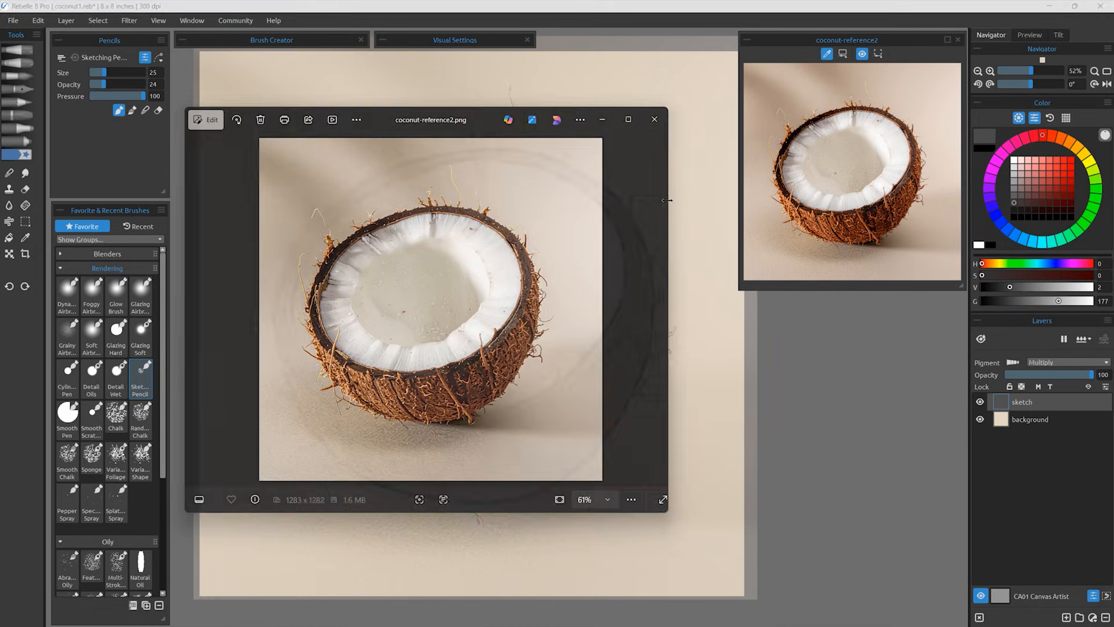
Narrow the coconut-reference2.png viewer window, move it off the artwork, and fine-tune the tracing image's opacity
drag(669, 199, 639, 199)
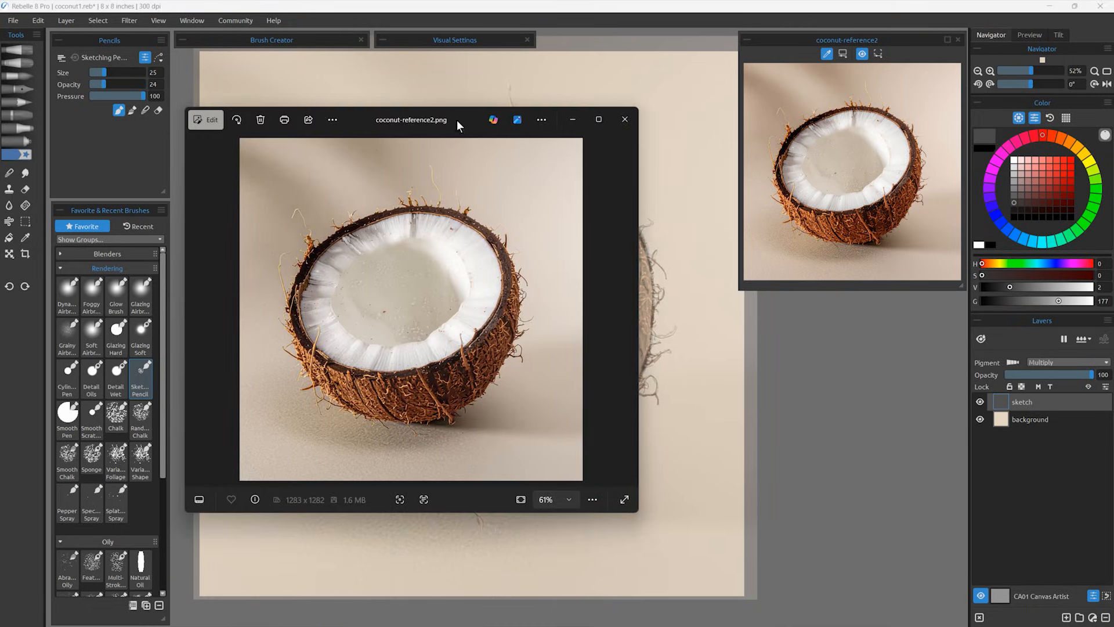
mouse_move(457, 120)
mouse_down()
mouse_move(525, 121)
mouse_move(503, 126)
mouse_move(530, 169)
mouse_move(1110, 160)
mouse_move(778, 137)
mouse_move(1091, 157)
mouse_up()
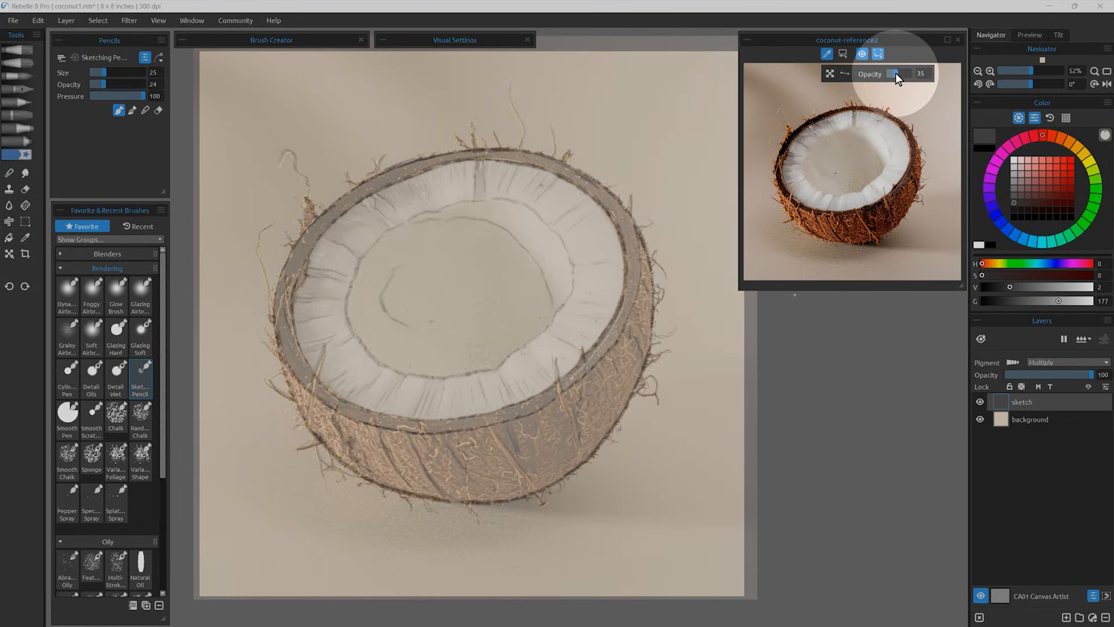
mouse_move(895, 75)
mouse_down()
mouse_move(911, 76)
mouse_move(901, 78)
mouse_up()
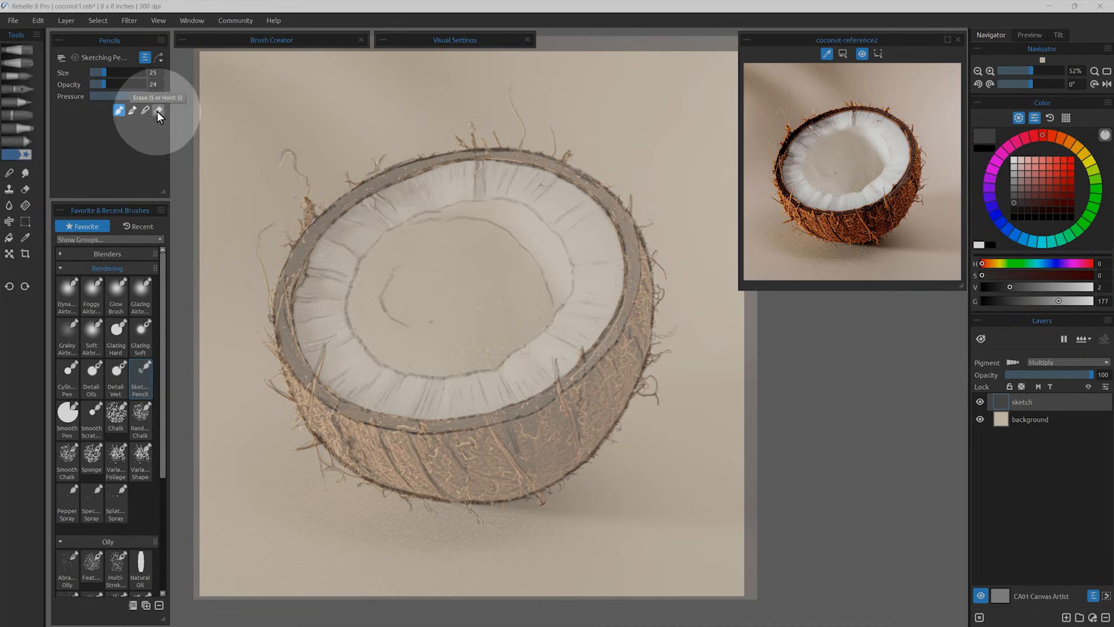
Switch to the Round Soft eraser and hide the tracing image on the canvas so only the sketch shows
click(22, 188)
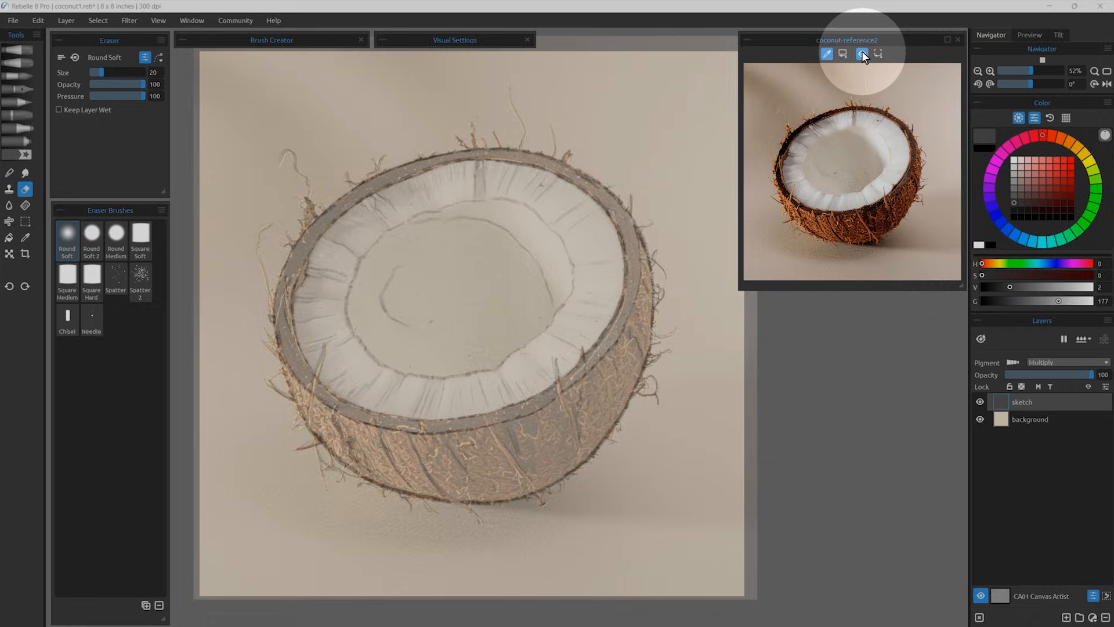
click(862, 53)
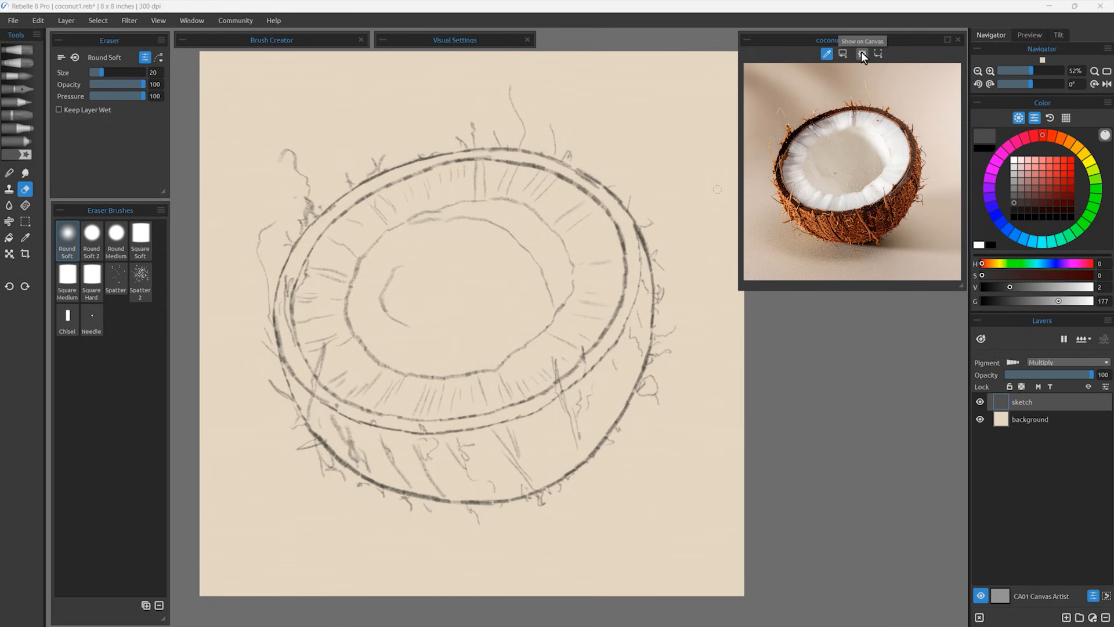
key(p)
click(862, 53)
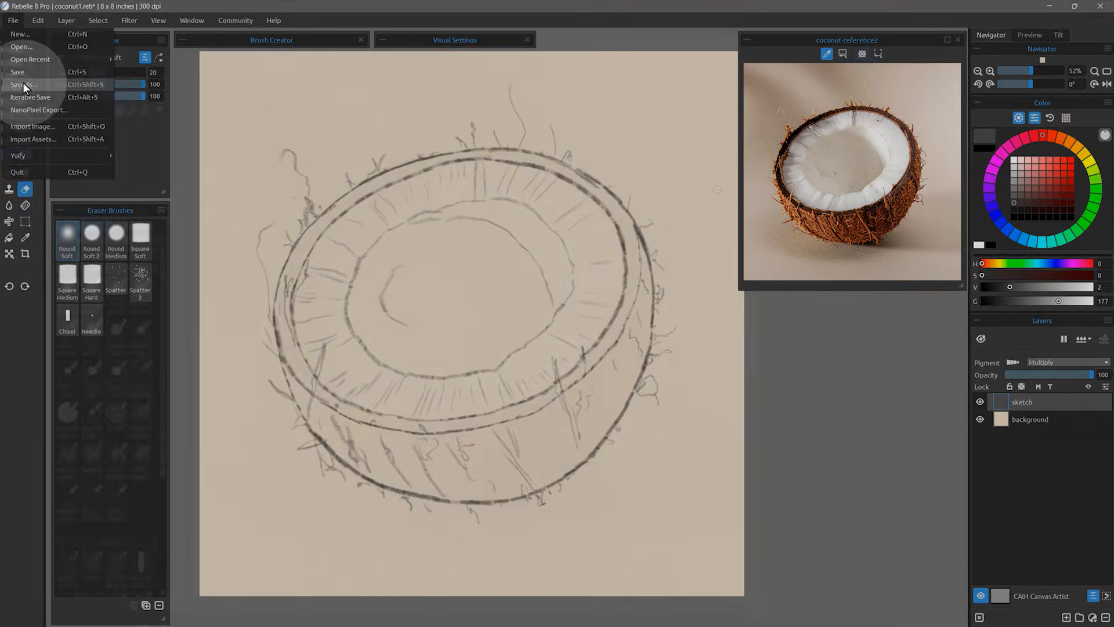
Save a new version of the artwork in the Artwork folder as coconut2 in the Rebelle 8 Files (*.reb) format
click(26, 85)
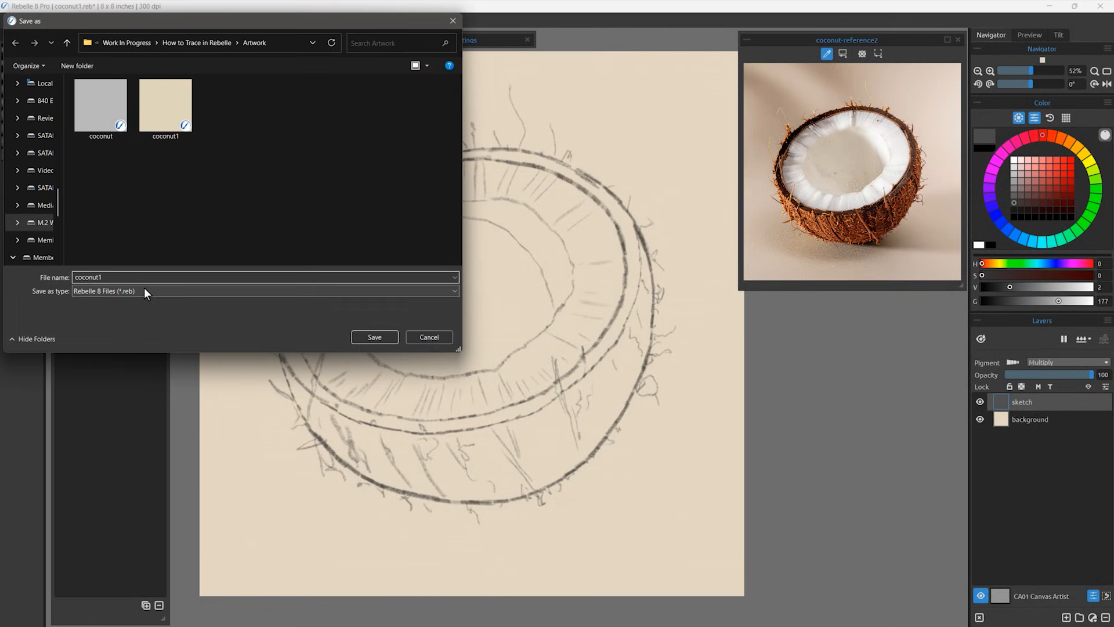
key(Return)
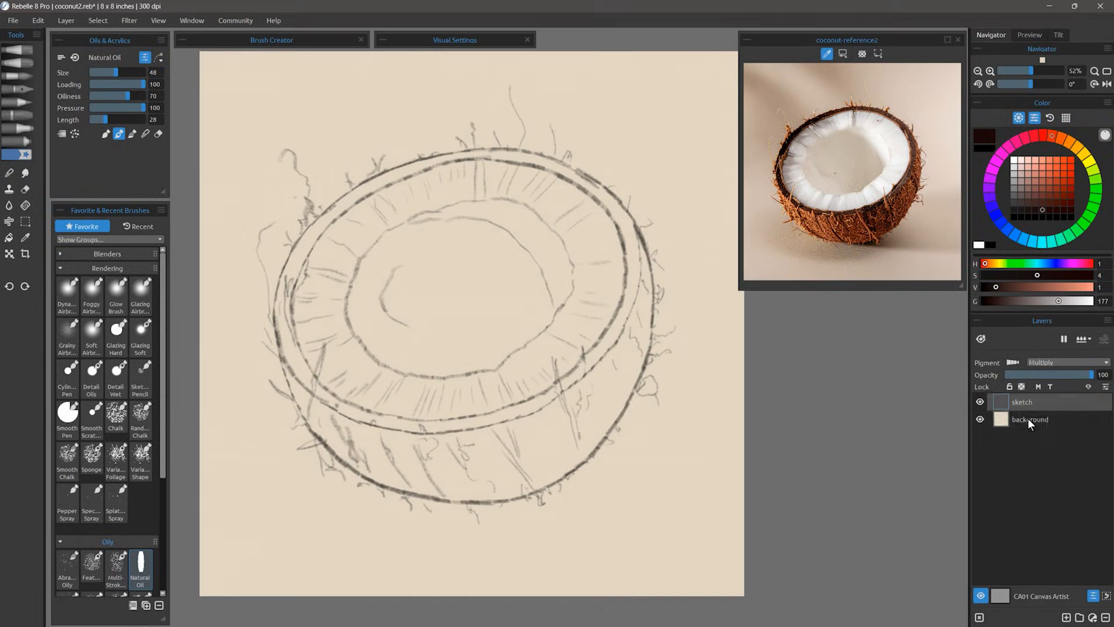
Add a layer named husk directly above the background layer and choose the Natural Oil brush from the Oily group
click(1028, 419)
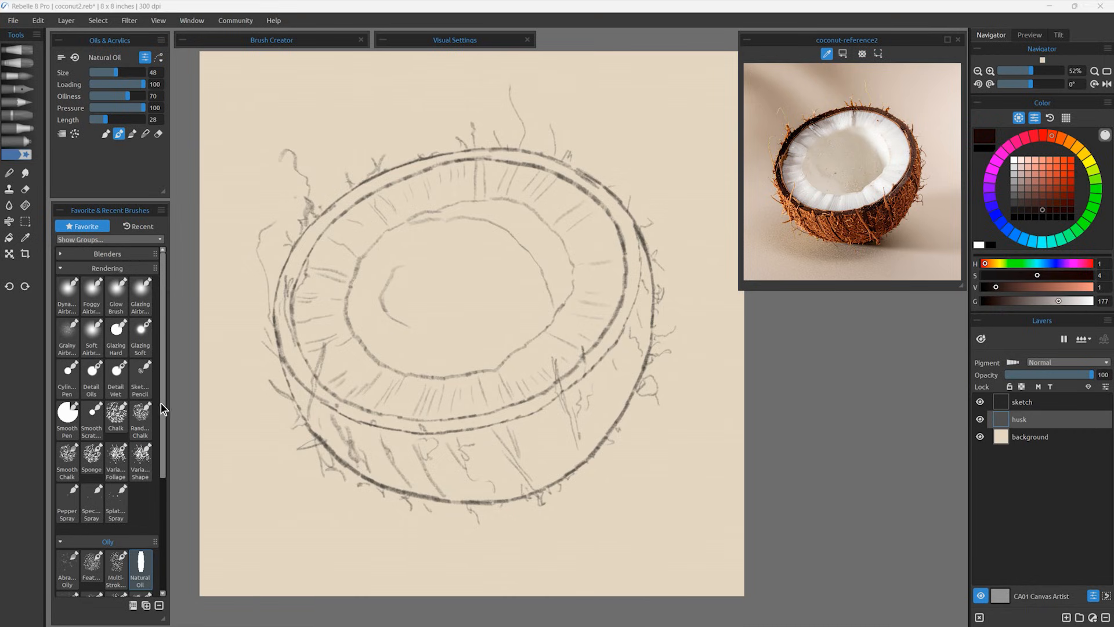
drag(162, 404, 166, 513)
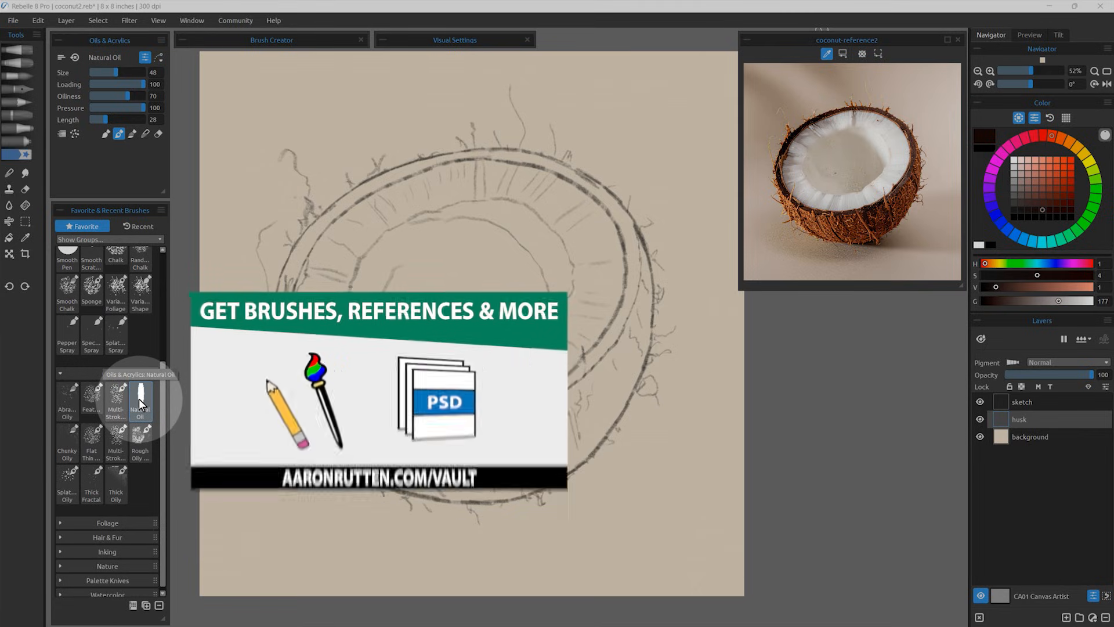
click(22, 51)
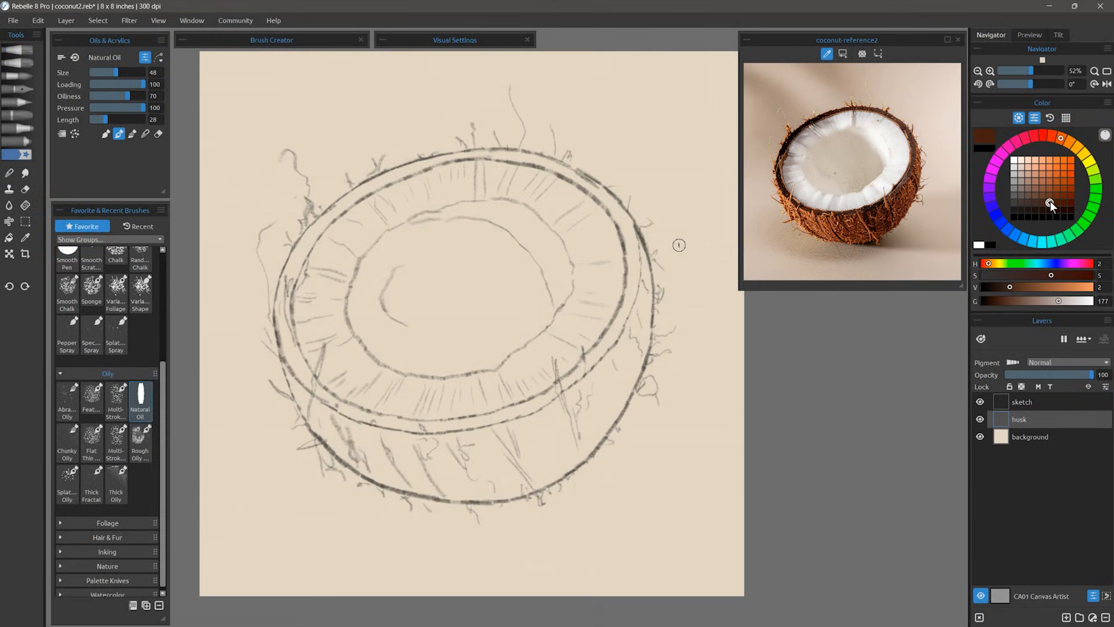
Set the paint color to a dark reddish brown sampled from the husk in the reference image
click(1050, 196)
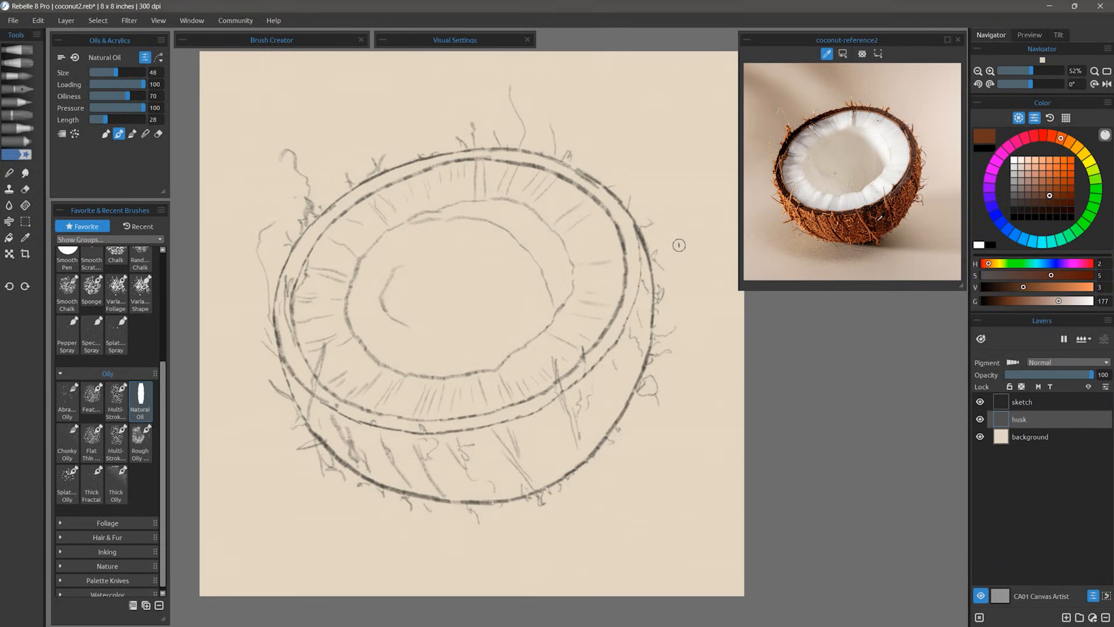
click(878, 216)
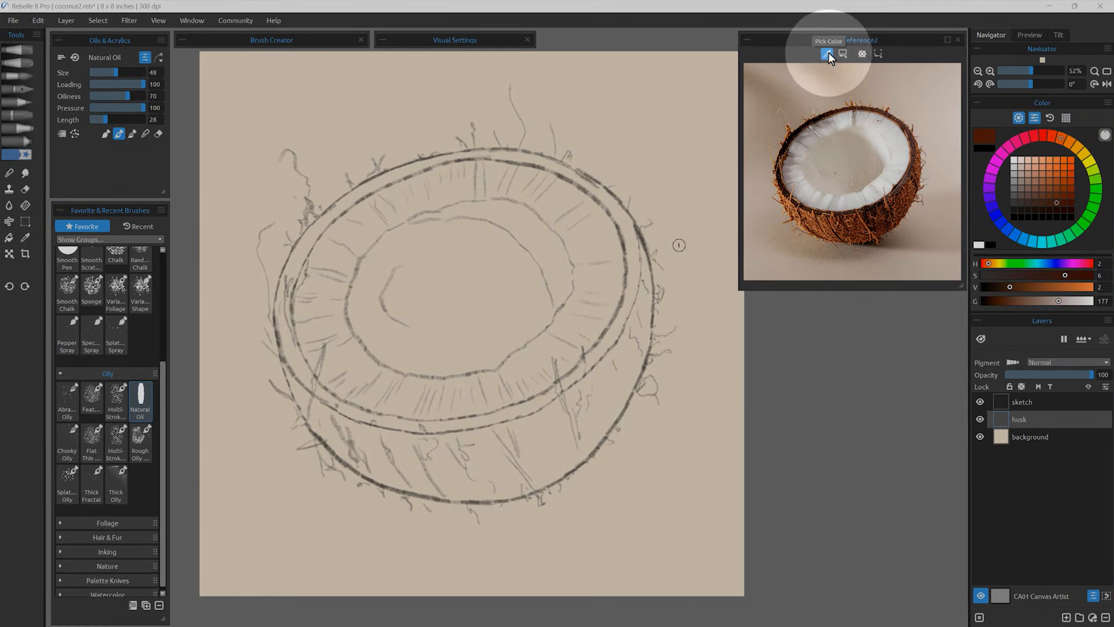
click(886, 217)
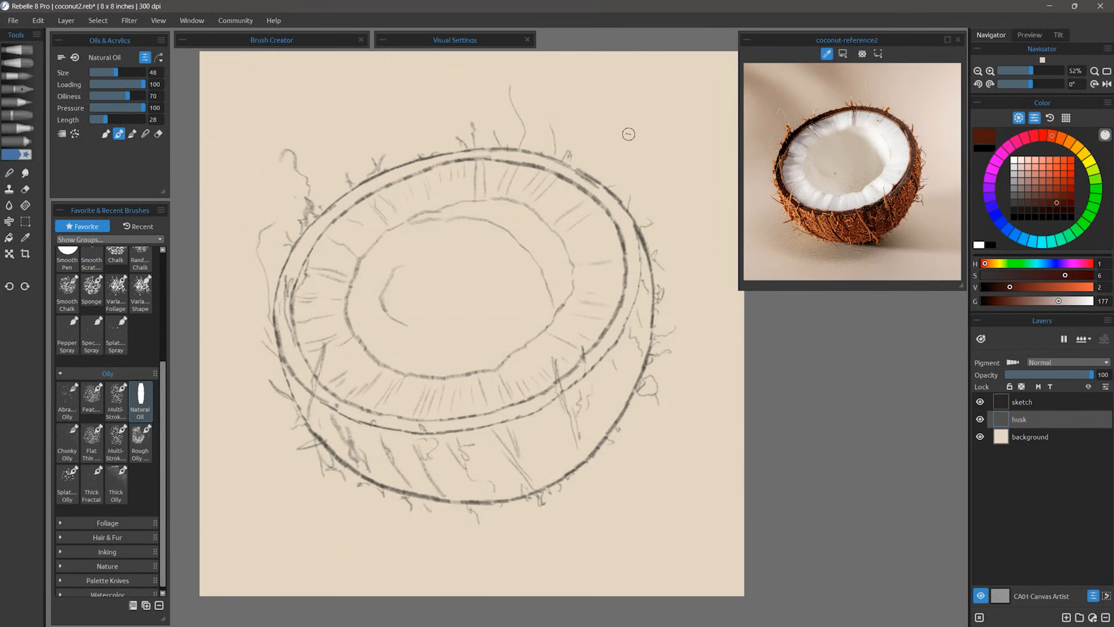
Test the Natural Oil brush with several strokes beside and above the coconut on the husk layer, and clear them
mouse_move(609, 97)
mouse_down()
mouse_move(656, 169)
mouse_move(668, 228)
mouse_up()
mouse_move(677, 94)
mouse_down()
mouse_move(699, 174)
mouse_move(688, 287)
mouse_move(709, 325)
mouse_move(672, 423)
mouse_up()
mouse_move(725, 374)
mouse_down()
mouse_move(691, 455)
mouse_move(631, 506)
mouse_up()
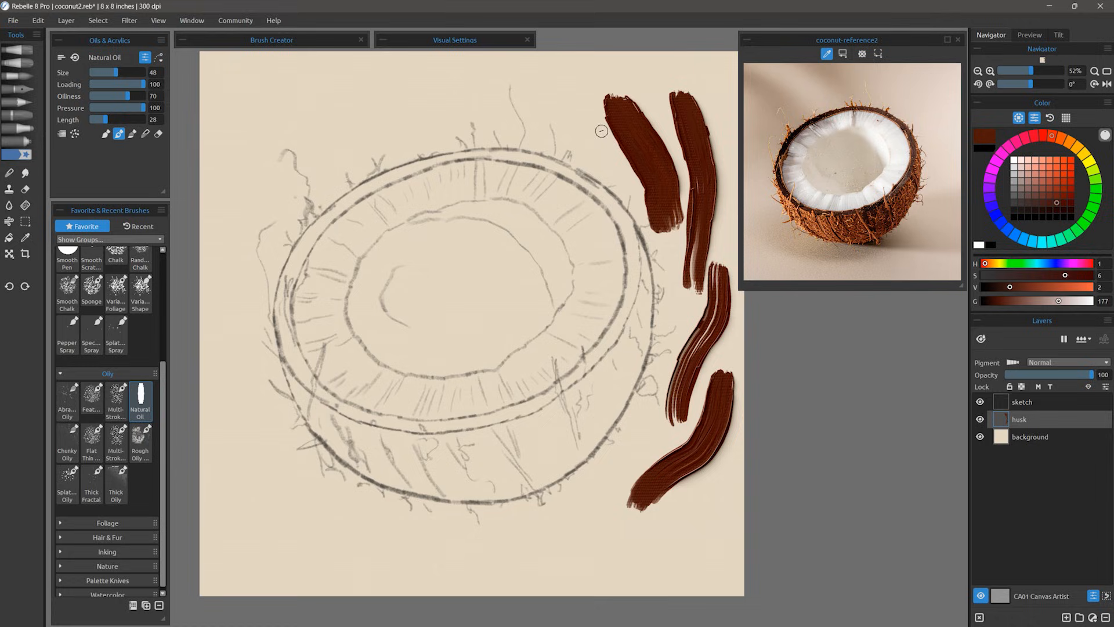
drag(583, 86, 455, 109)
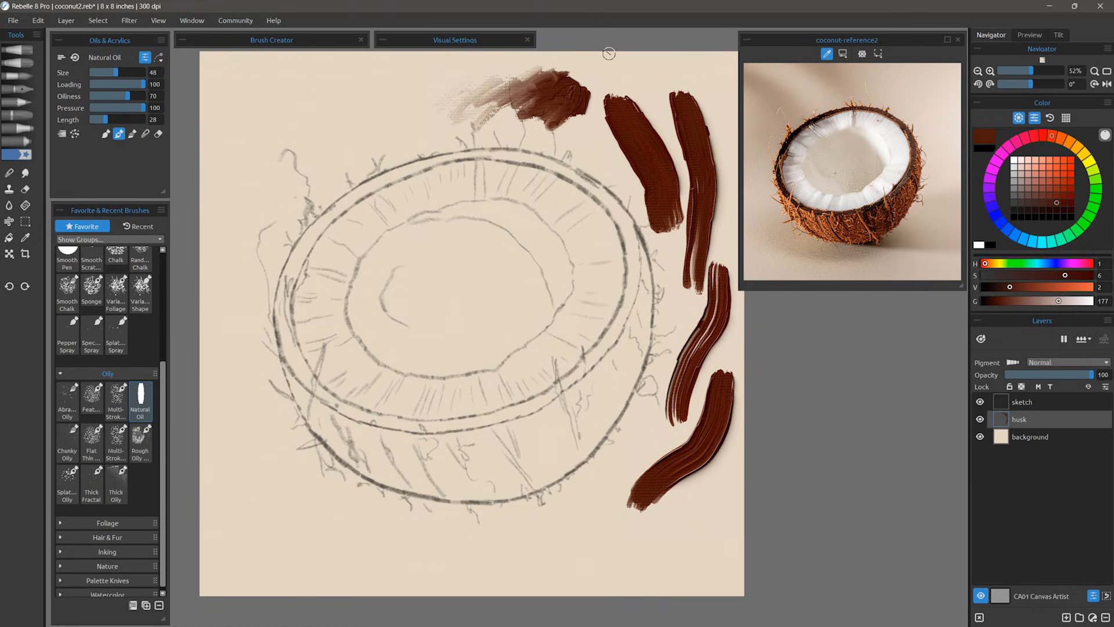
key(Delete)
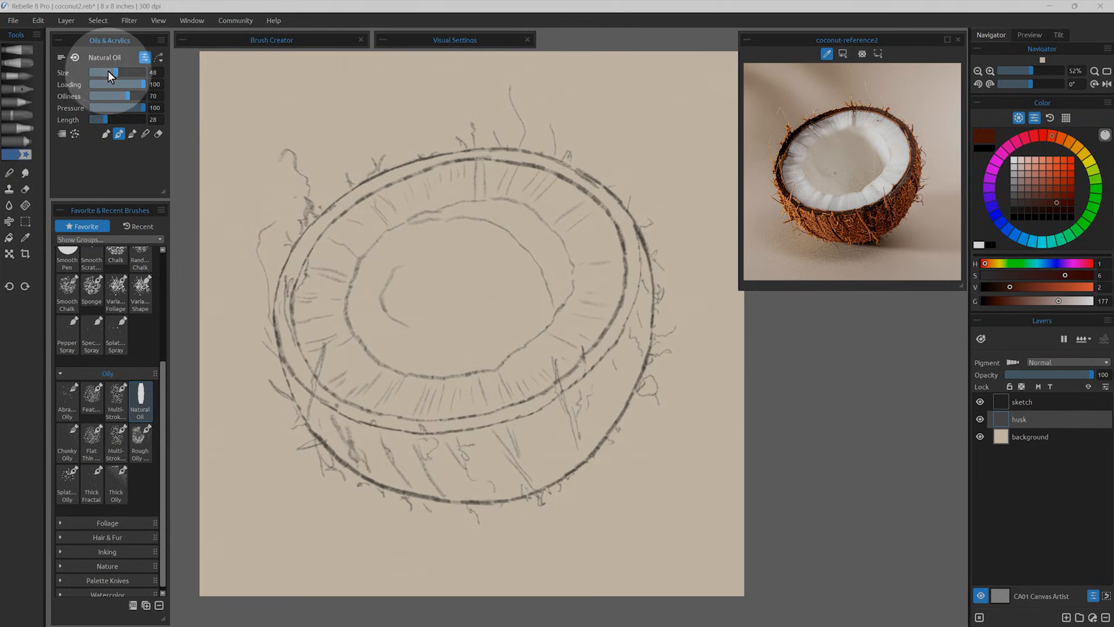
Test the Natural Oil brush at different sizes beside the coconut and clear the test strokes
drag(240, 115, 231, 115)
drag(236, 84, 241, 177)
drag(271, 122, 302, 122)
drag(278, 93, 325, 202)
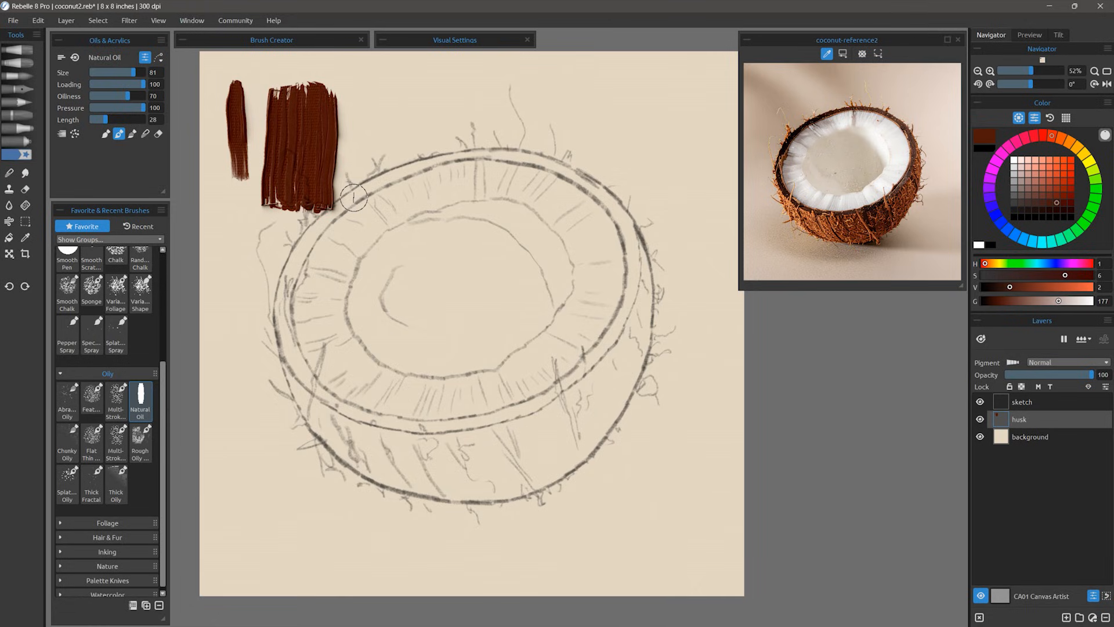
key(Delete)
Test the Natural Oil brush with Loading values of 100, 28 and 5, and clear the test strokes
drag(222, 86, 398, 76)
click(105, 84)
drag(227, 125, 341, 125)
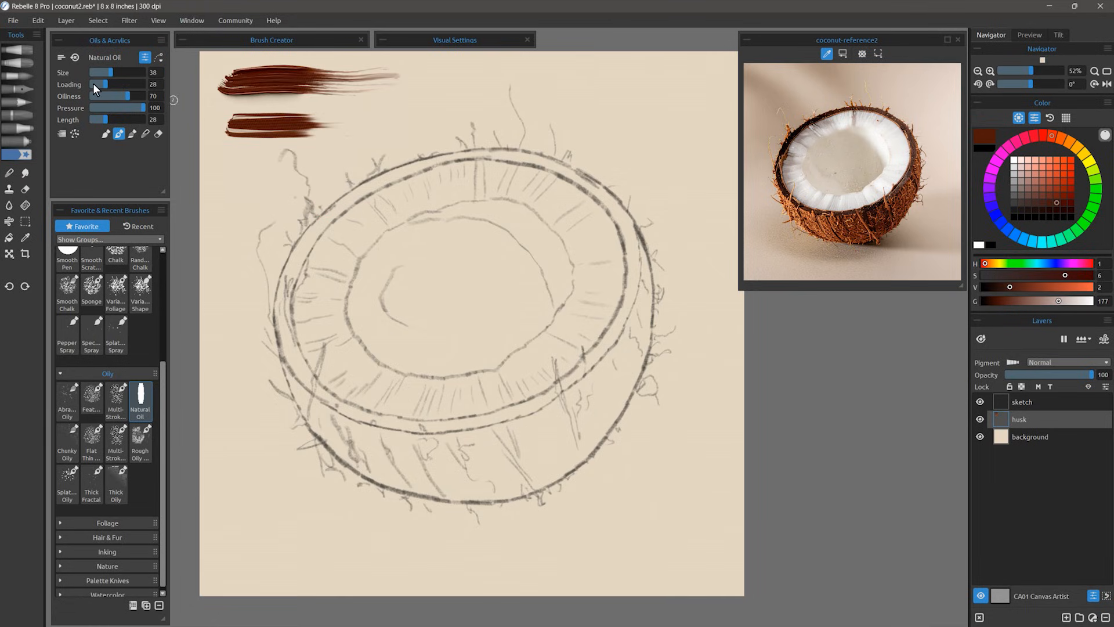
click(93, 85)
drag(225, 158, 306, 155)
key(Delete)
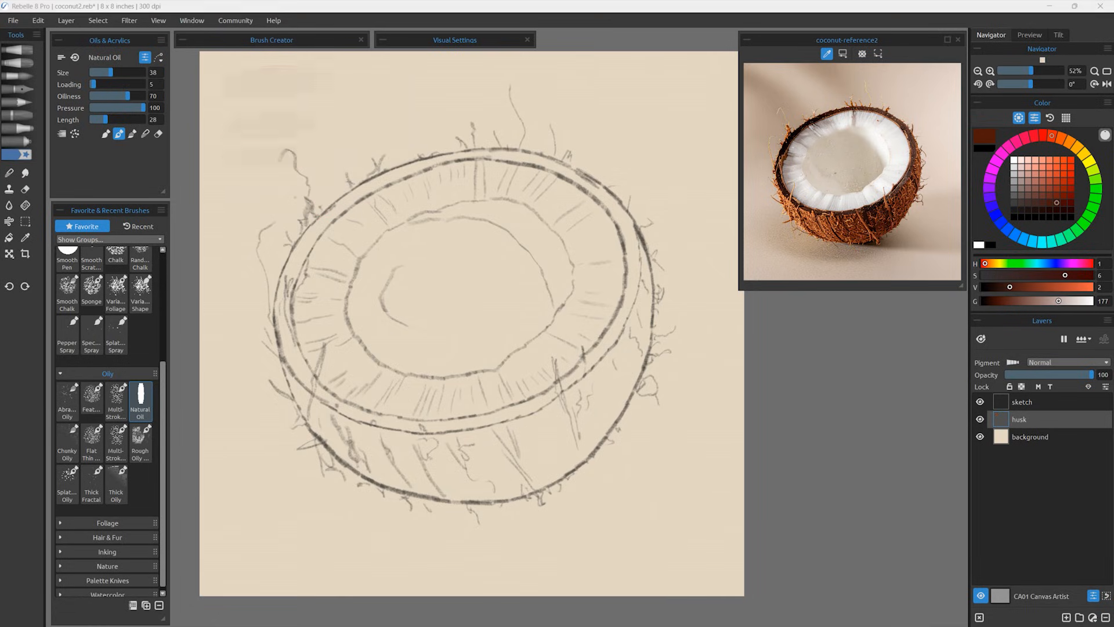
Reset the Natural Oil brush settings and fill the entire coconut outline with dark reddish brown on the husk layer
click(74, 56)
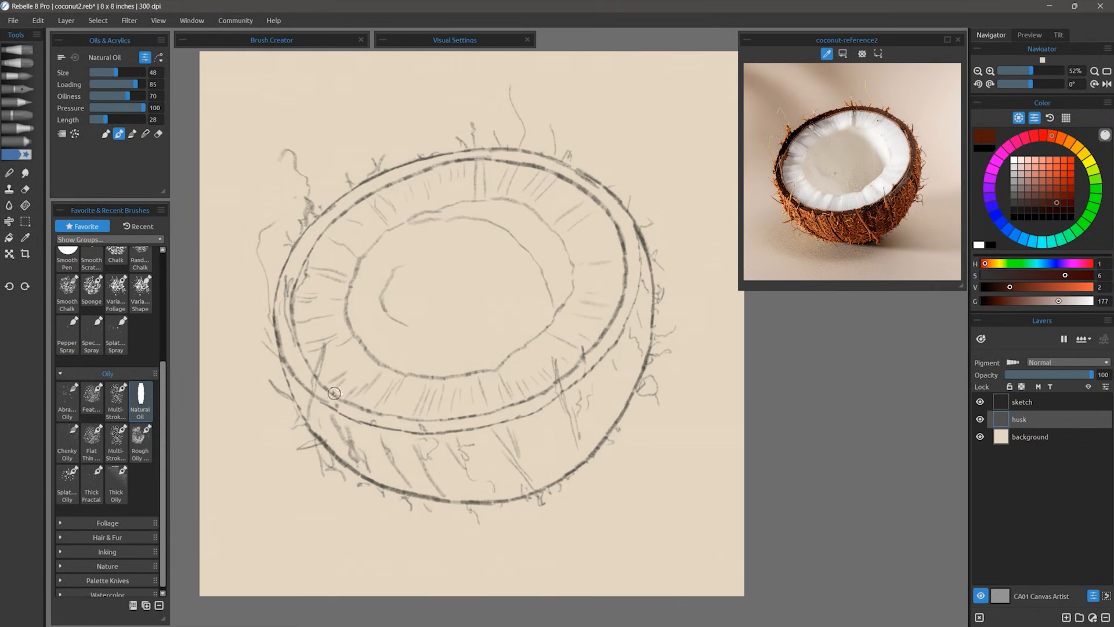
mouse_move(293, 362)
mouse_down()
mouse_move(321, 400)
mouse_move(396, 458)
mouse_move(458, 486)
mouse_move(493, 490)
mouse_move(529, 465)
mouse_move(525, 479)
mouse_move(615, 400)
mouse_move(637, 318)
mouse_move(615, 221)
mouse_move(286, 305)
mouse_move(371, 186)
mouse_move(461, 155)
mouse_move(545, 180)
mouse_move(615, 224)
mouse_move(580, 174)
mouse_move(302, 302)
mouse_move(456, 457)
mouse_move(617, 343)
mouse_move(539, 211)
mouse_move(376, 241)
mouse_move(441, 425)
mouse_move(532, 219)
mouse_move(427, 427)
mouse_move(423, 249)
mouse_move(524, 304)
mouse_move(395, 331)
mouse_move(597, 313)
mouse_move(584, 352)
mouse_up()
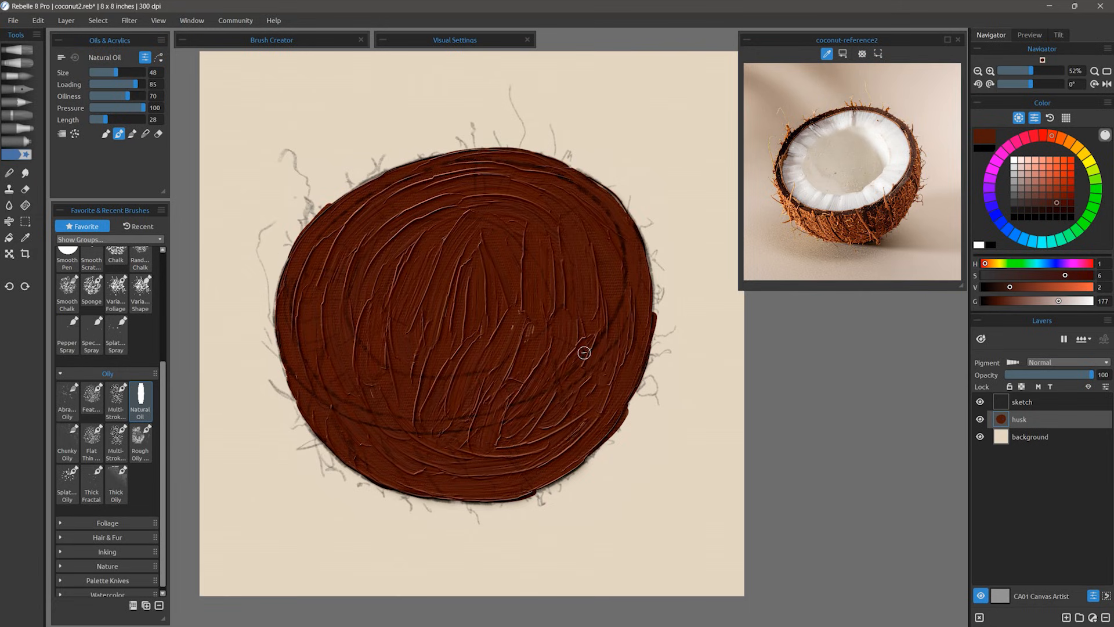
drag(316, 398, 639, 323)
mouse_move(503, 184)
mouse_down()
mouse_move(467, 388)
mouse_move(546, 367)
mouse_move(500, 291)
mouse_move(523, 457)
mouse_up()
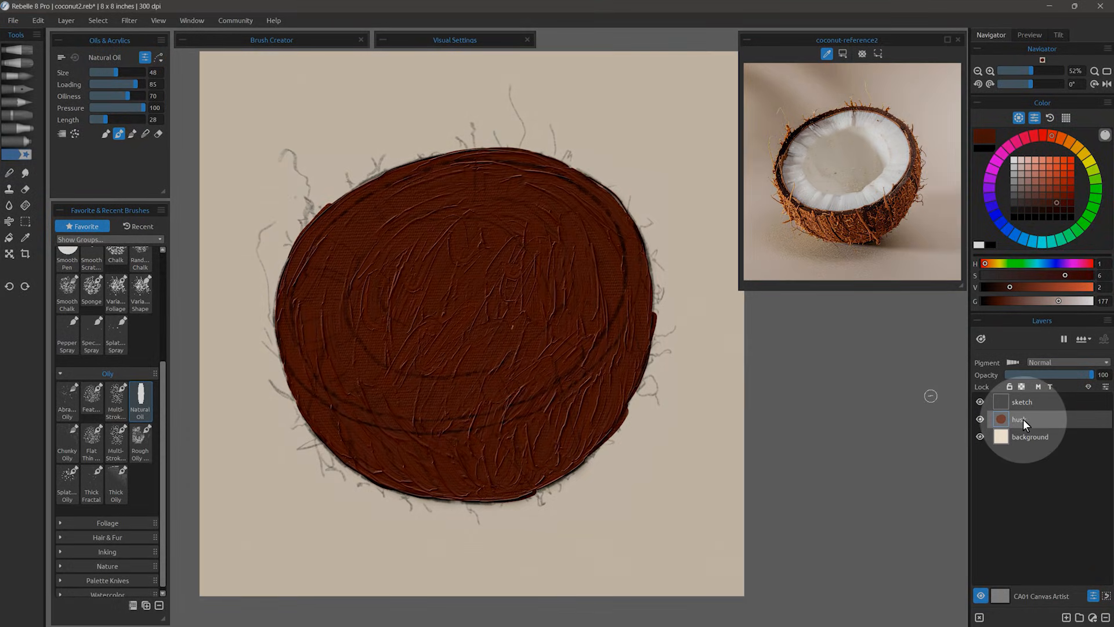
Hide the husk layer and add a layer named dark directly above it
click(979, 419)
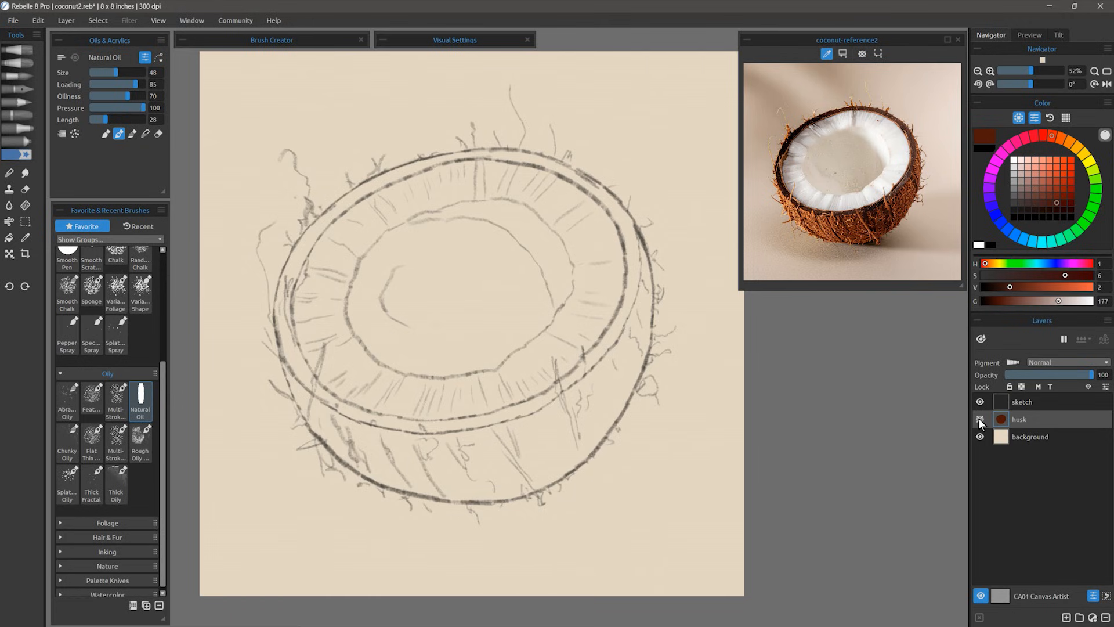
click(1061, 615)
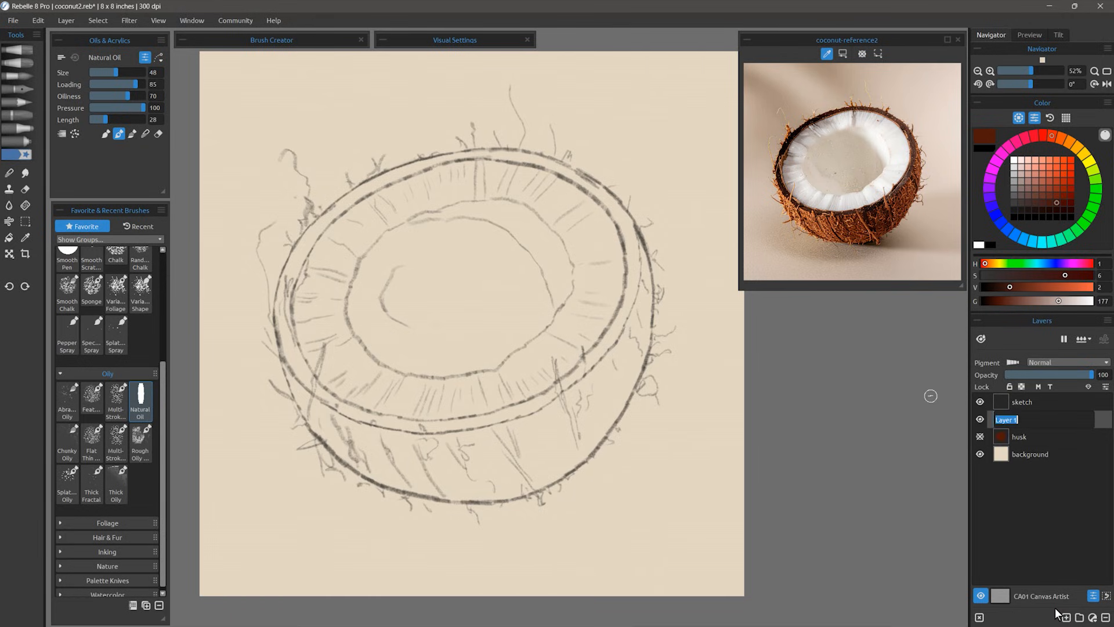
Choose a near-black brown with a smaller brush and paint three dark crevices on the right half of the outer husk
drag(597, 291, 567, 316)
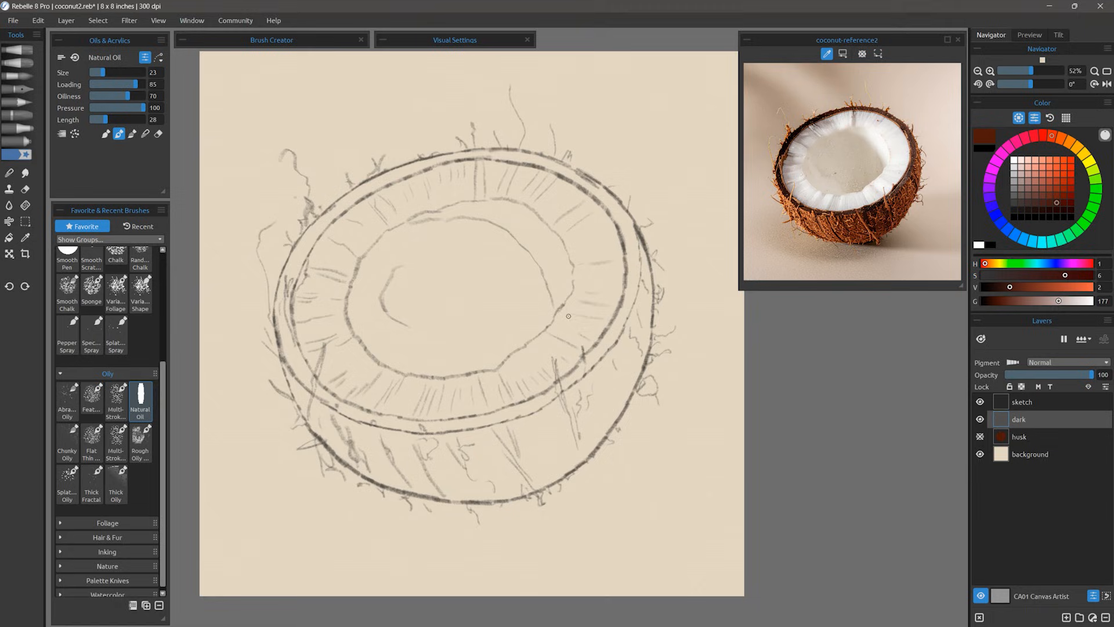
alt+click(303, 274)
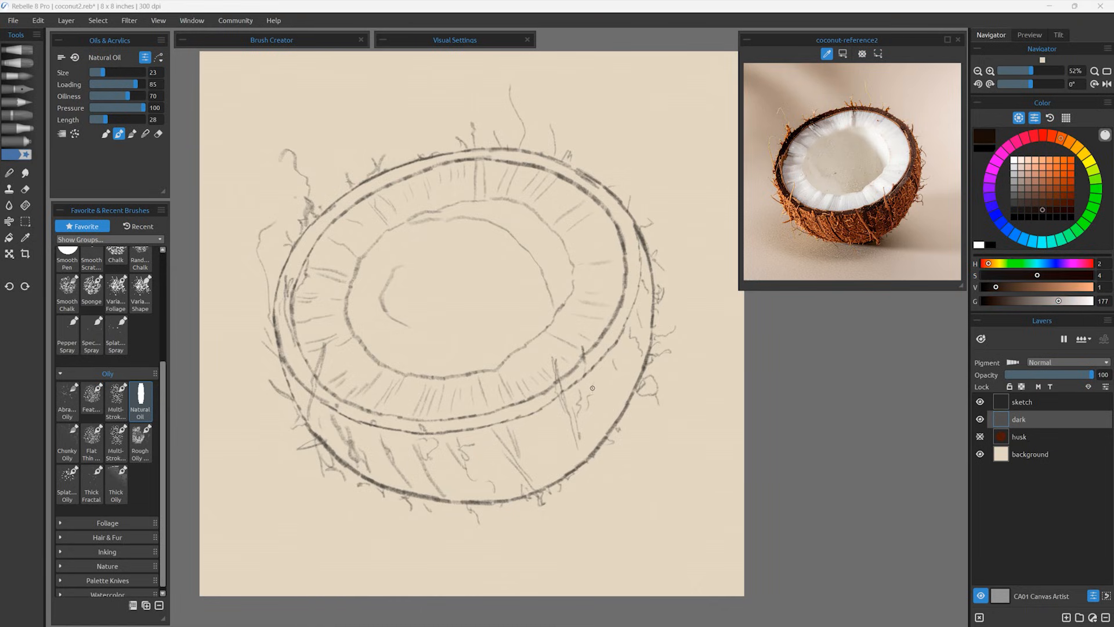
drag(499, 426, 525, 474)
mouse_move(567, 400)
mouse_down()
mouse_move(576, 397)
mouse_move(577, 430)
mouse_up()
drag(629, 323, 640, 352)
Turn on the reference tracing overlay and paint more dark crevices across the outer husk with the brush at size 19
click(862, 54)
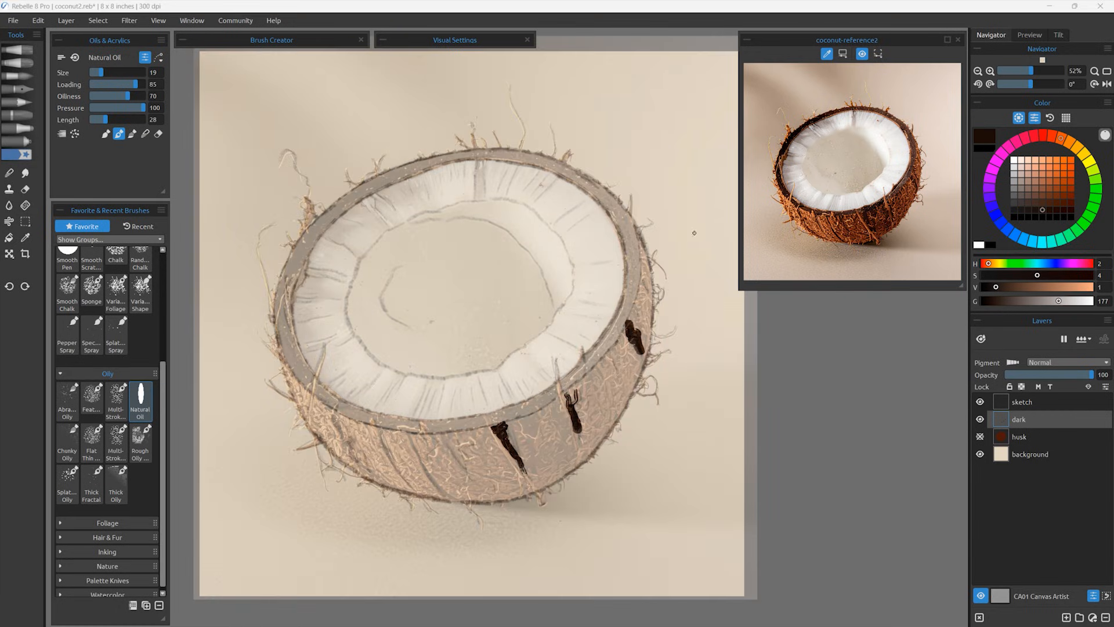
drag(531, 443, 530, 457)
click(533, 465)
mouse_move(532, 430)
mouse_down()
mouse_move(527, 420)
mouse_move(532, 431)
mouse_up()
drag(557, 410, 563, 430)
drag(590, 383, 586, 391)
drag(596, 369, 601, 397)
drag(615, 351, 614, 358)
drag(633, 311, 633, 328)
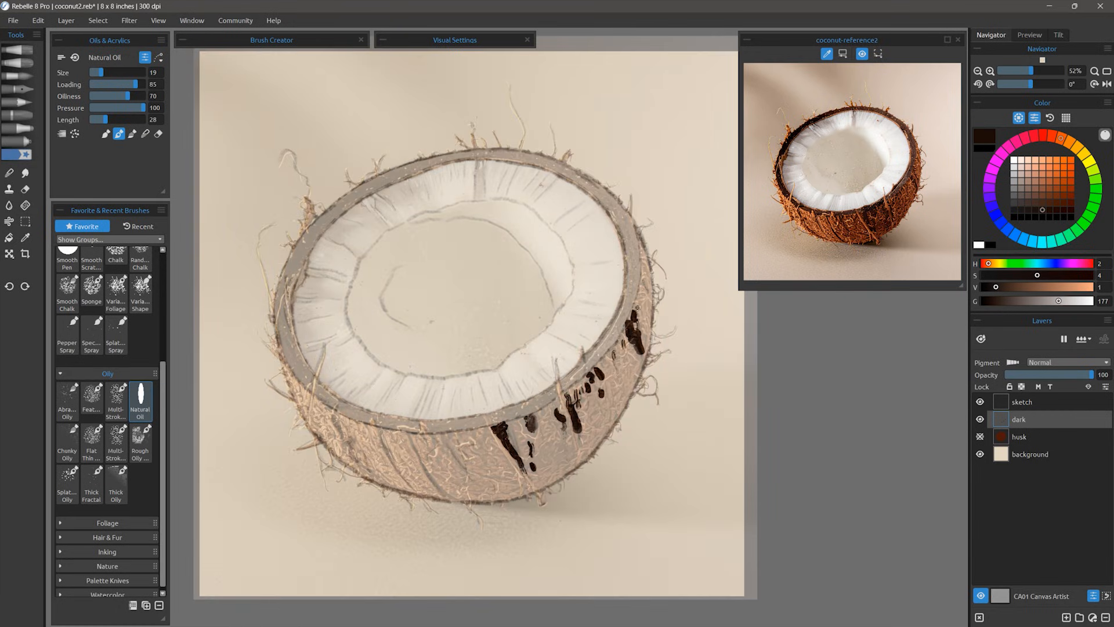
mouse_move(444, 436)
mouse_down()
mouse_move(464, 471)
mouse_move(470, 446)
mouse_up()
drag(408, 435, 452, 500)
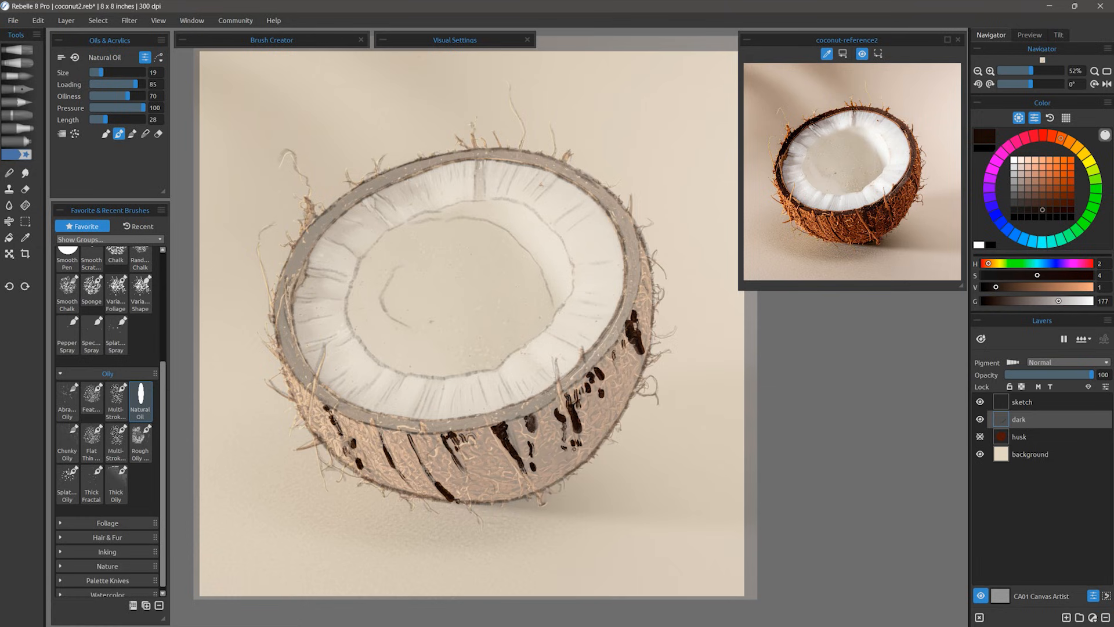
Paint a near-black rim all around the coconut opening, and view it over the husk layer without the tracing overlay
drag(290, 274, 400, 169)
drag(325, 227, 478, 153)
mouse_move(359, 197)
mouse_down()
mouse_move(282, 290)
mouse_move(287, 367)
mouse_up()
key(shift+t)
drag(346, 311, 472, 213)
drag(423, 234, 452, 220)
drag(321, 353, 468, 281)
mouse_move(402, 268)
mouse_down()
mouse_move(596, 189)
mouse_move(605, 204)
mouse_up()
click(862, 53)
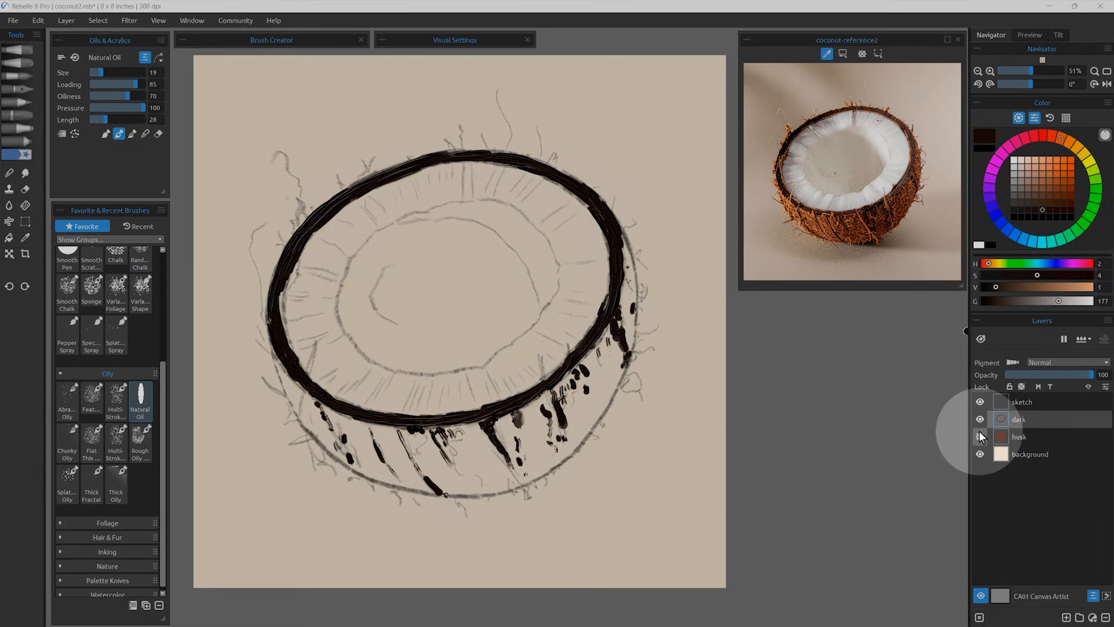
click(980, 436)
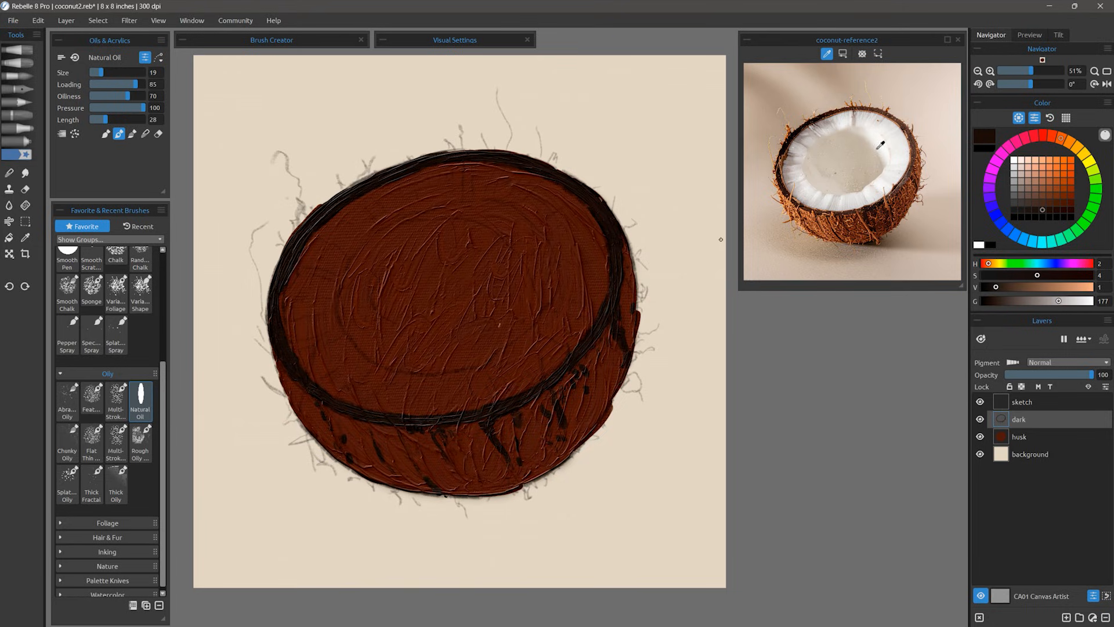
Detach the Preview panel, place it beneath the reference image and enlarge it to a similar size
click(1030, 35)
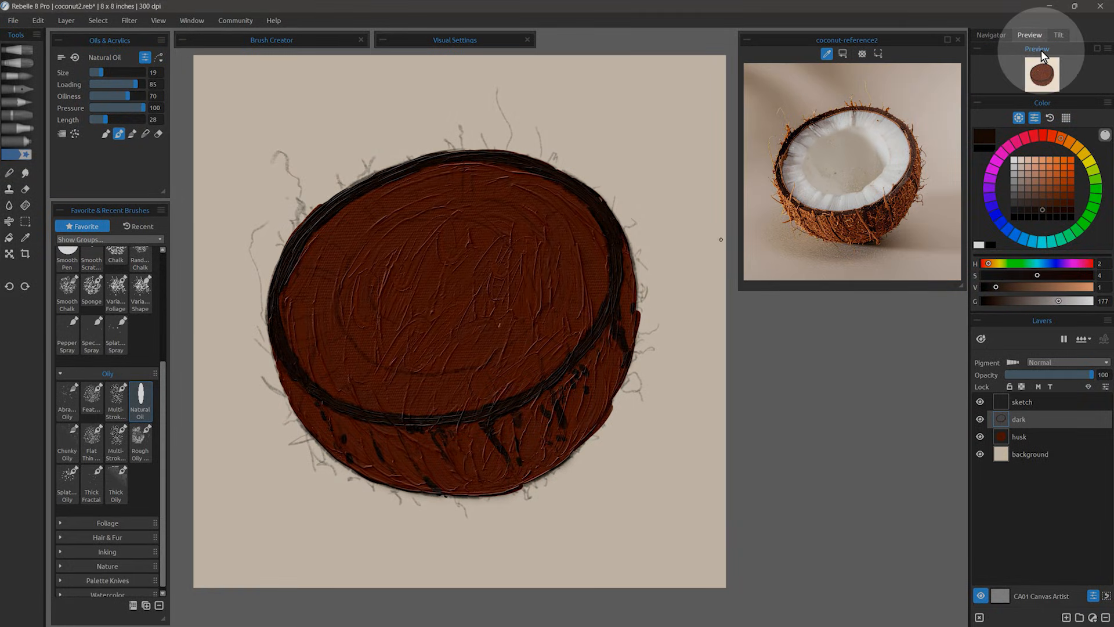
drag(1042, 49, 789, 304)
drag(909, 456, 962, 501)
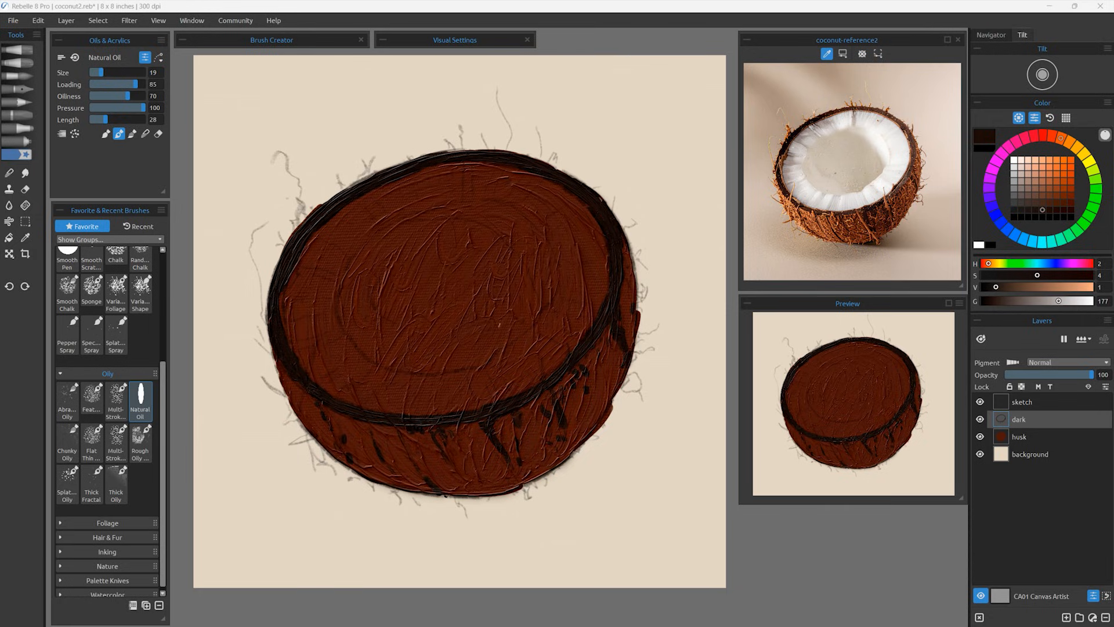
Sample a pale beige from the reference backdrop and cover the background layer with textured strokes using brush size 67
click(158, 133)
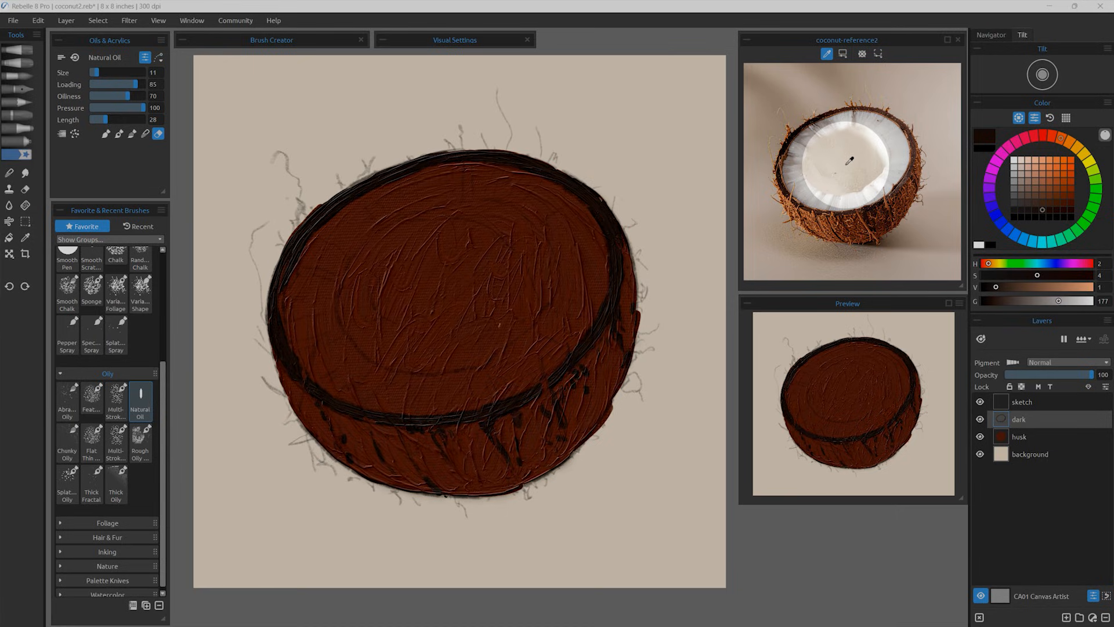
click(912, 95)
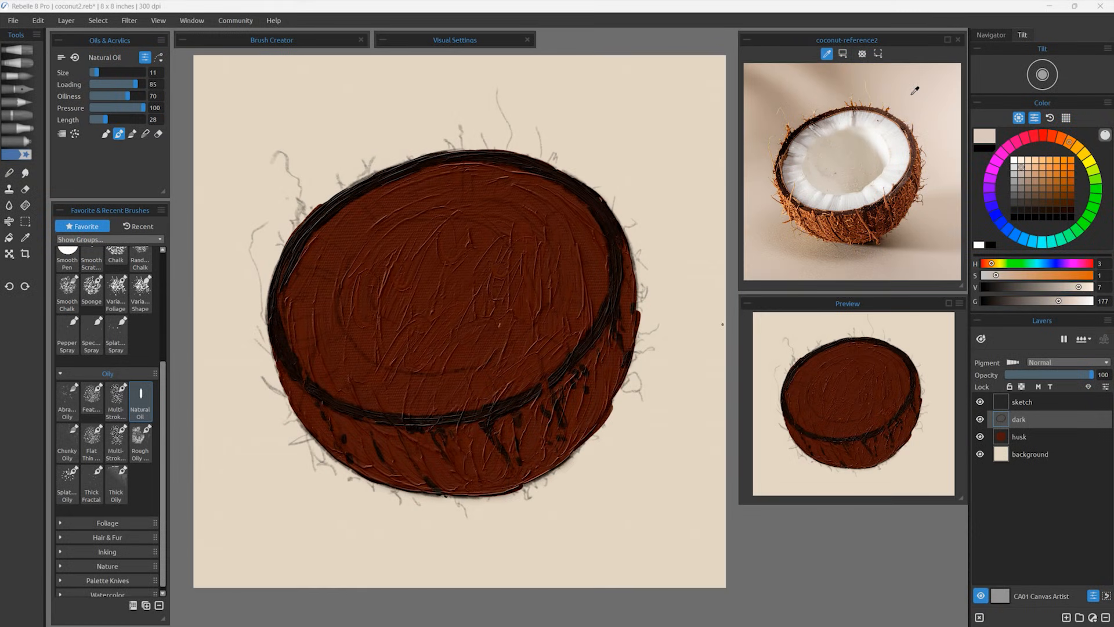
click(1029, 452)
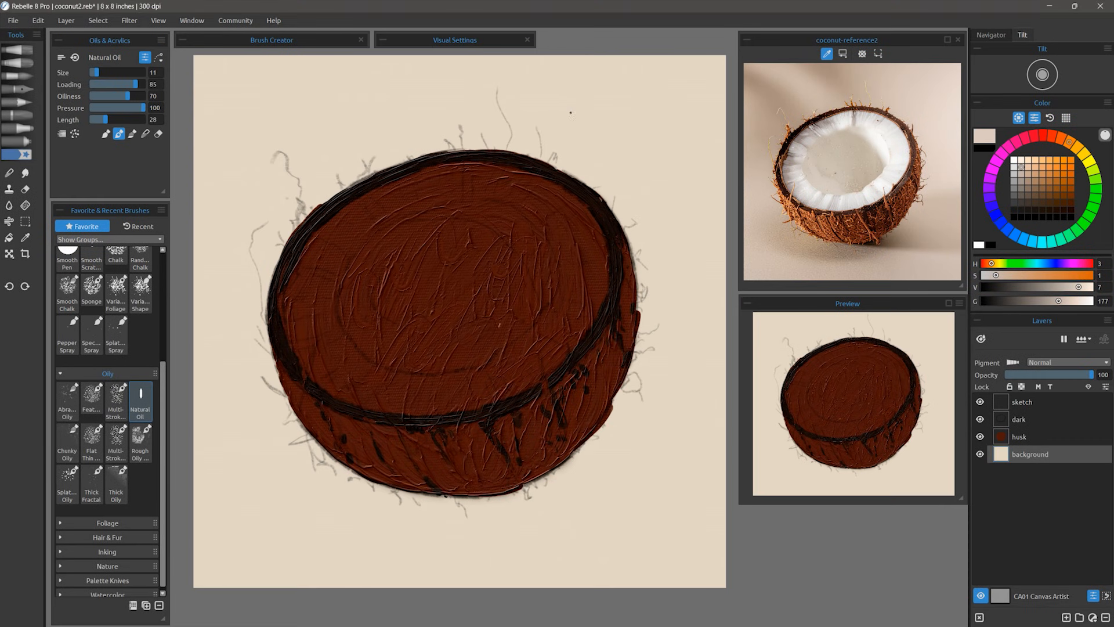
mouse_move(557, 81)
mouse_down()
mouse_move(654, 87)
mouse_move(638, 568)
mouse_up()
mouse_move(267, 64)
mouse_down()
mouse_move(223, 107)
mouse_move(580, 104)
mouse_move(207, 450)
mouse_move(377, 554)
mouse_move(693, 541)
mouse_up()
Set the Impasto Depth to 59 on the background layer and 75 on the husk layer
click(1105, 387)
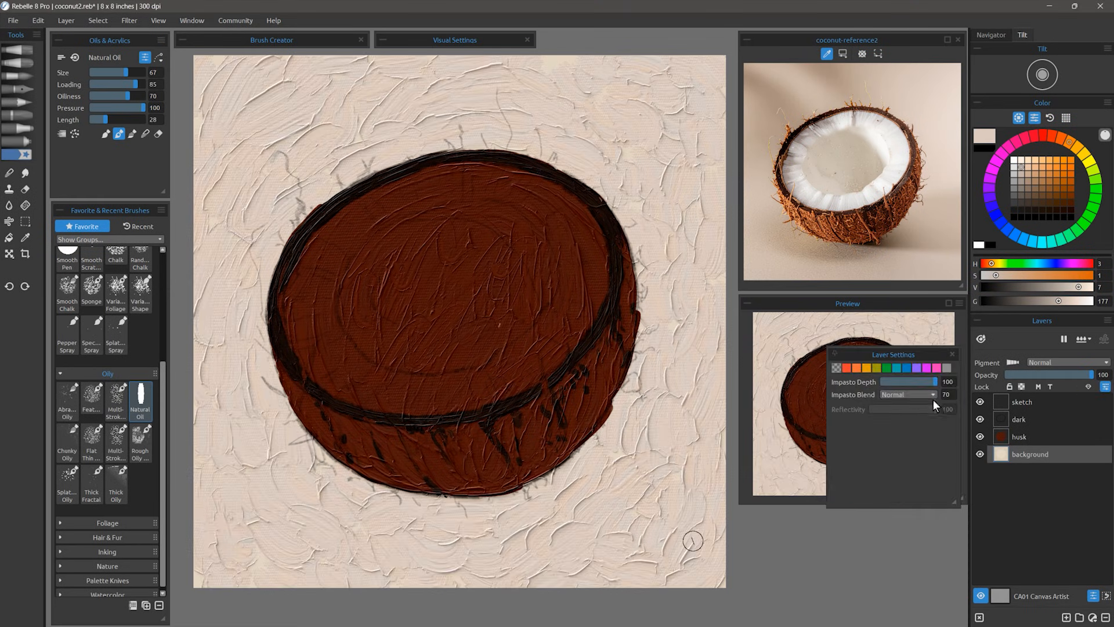
mouse_move(933, 382)
mouse_down()
mouse_move(896, 379)
mouse_move(913, 378)
mouse_up()
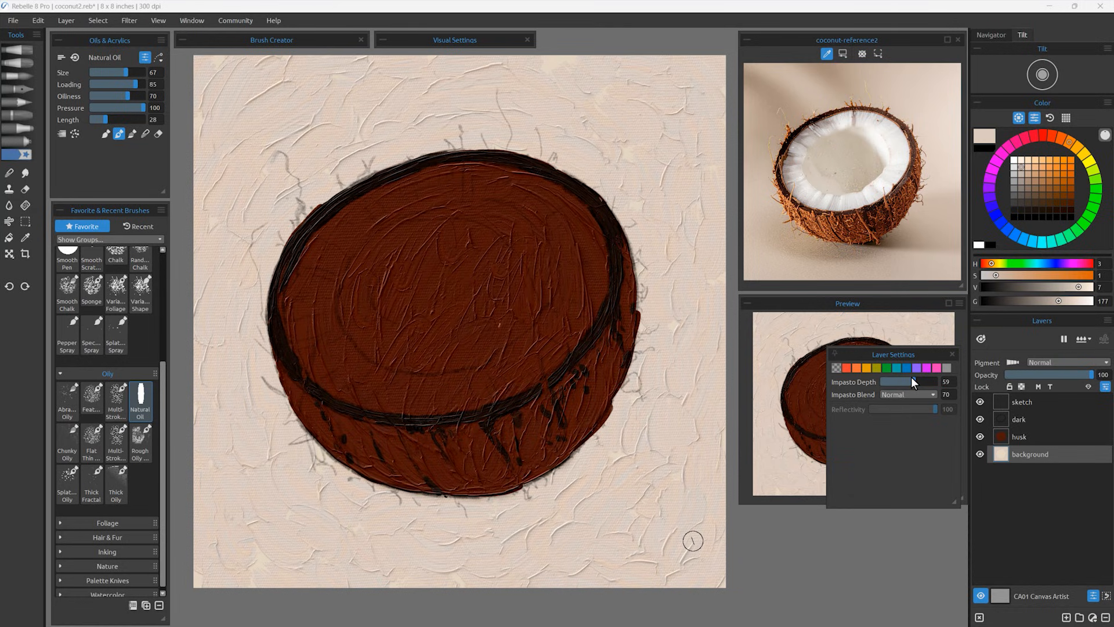
click(1021, 436)
drag(912, 382, 922, 381)
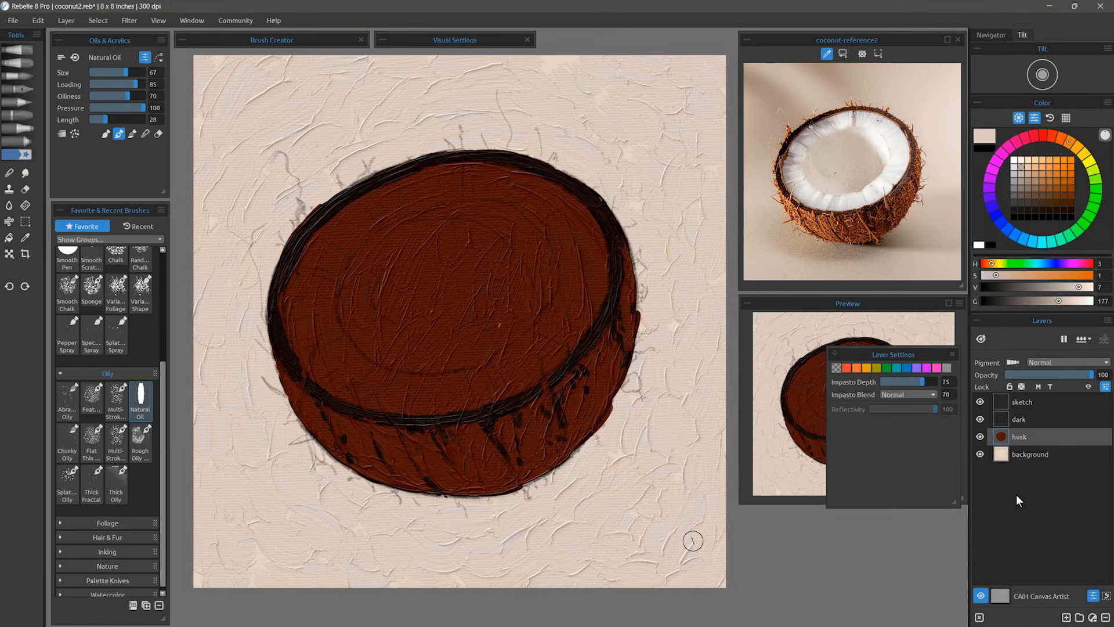
Add a layer named meat directly above the dark layer
click(1033, 419)
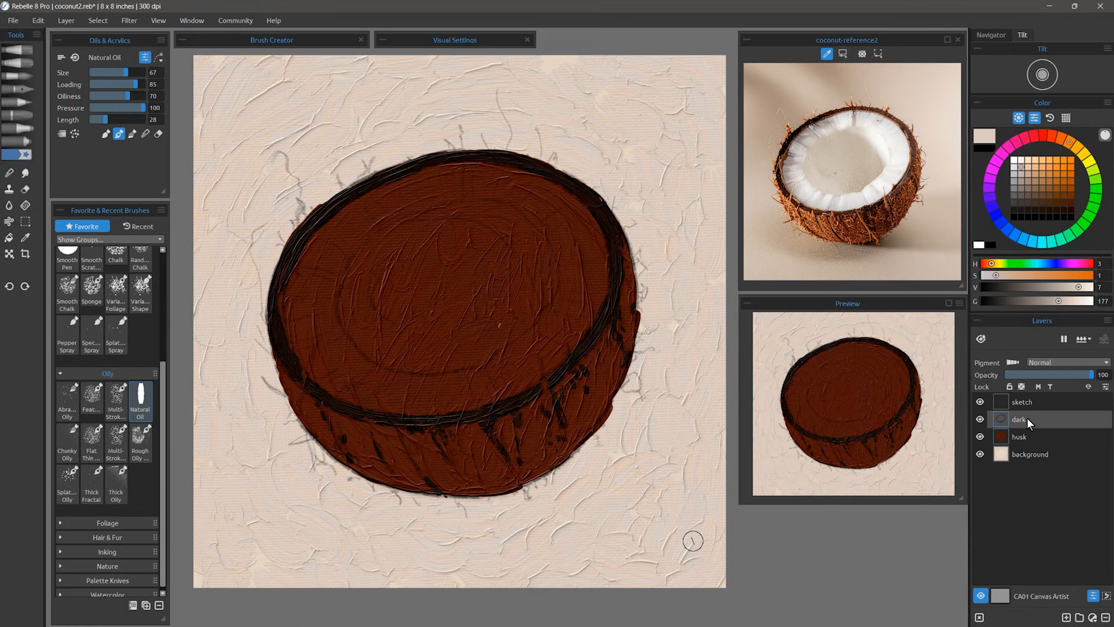
click(1066, 617)
text(mea)
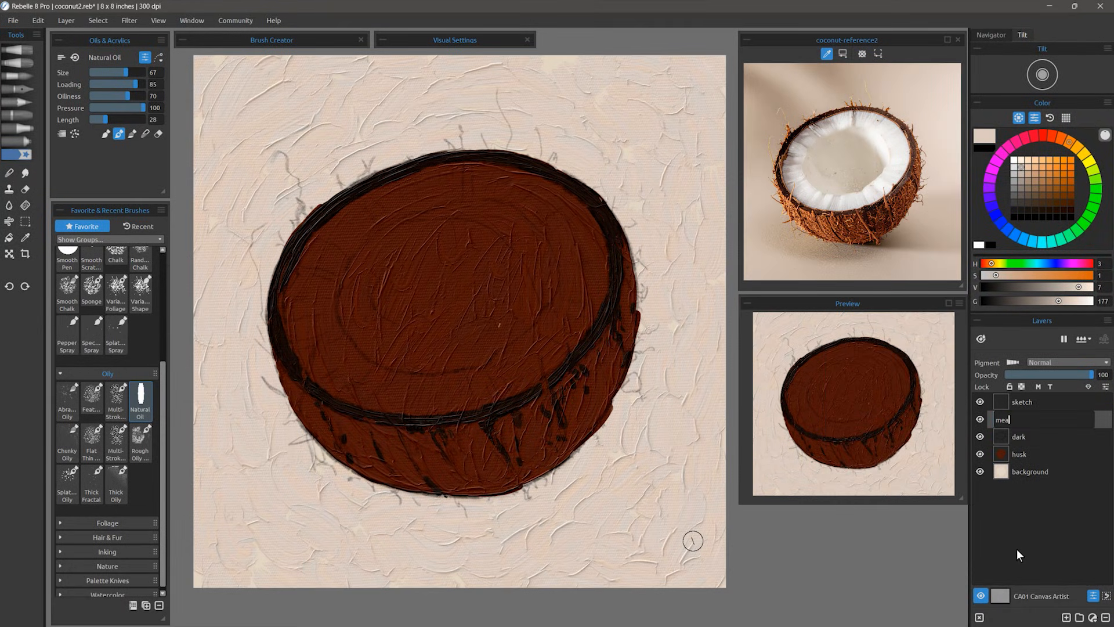
text(t)
key(Return)
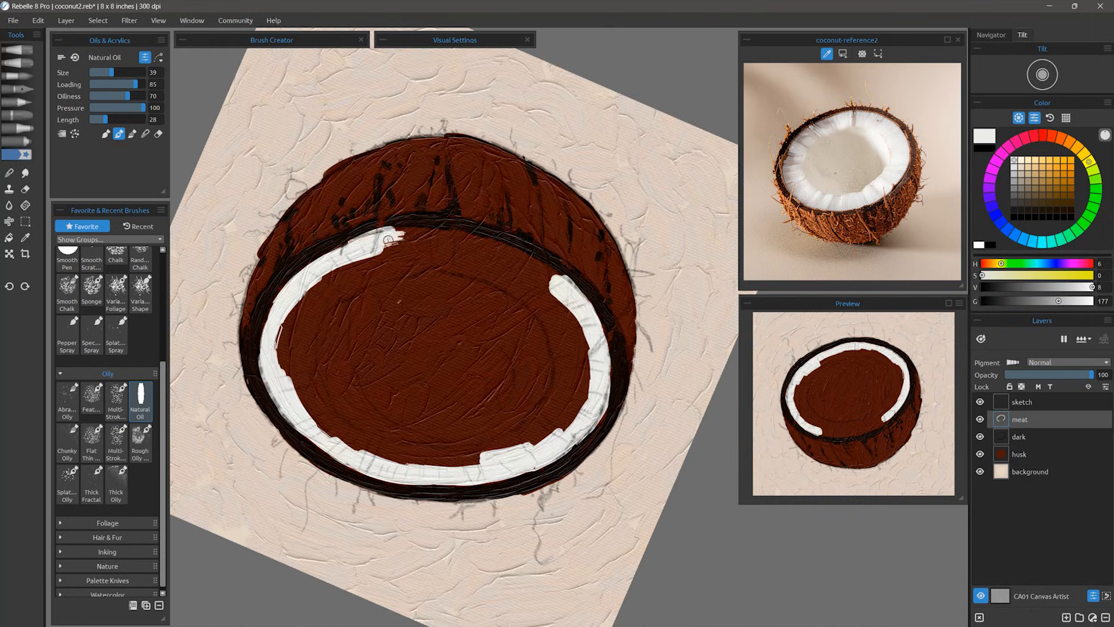
Fill the coconut opening inside the dark rim with white using brush size 39 on the meat layer
drag(427, 209, 301, 354)
drag(371, 308, 325, 429)
drag(493, 272, 395, 401)
drag(488, 197, 406, 232)
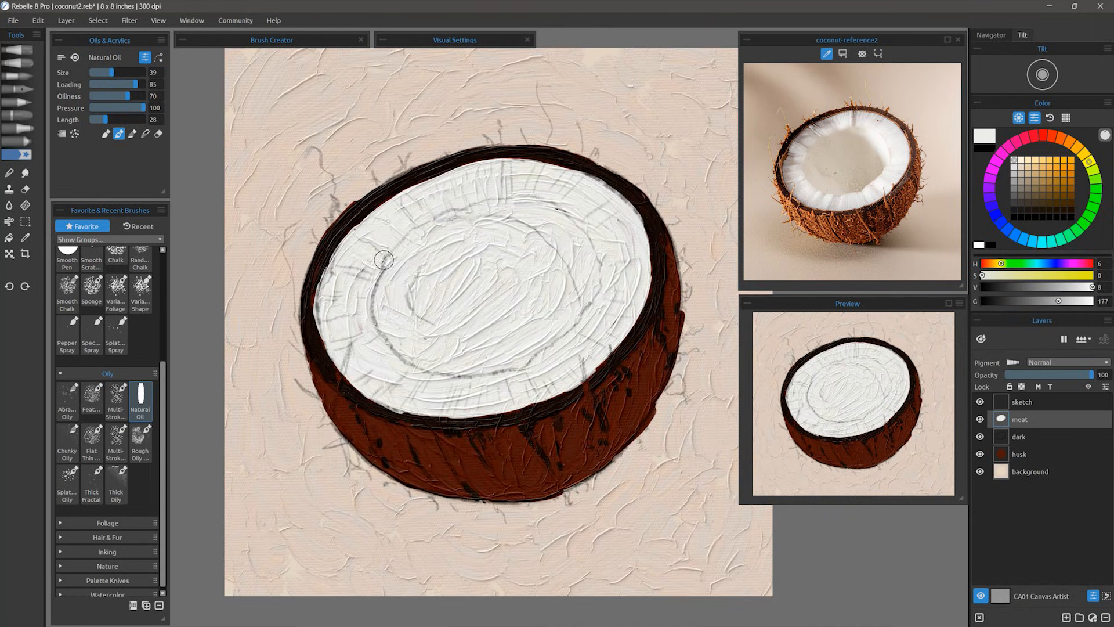
Texture the white meat with short radial strokes around its outer ring and further strokes across the center
drag(339, 333, 368, 319)
drag(371, 389, 392, 363)
drag(503, 413, 511, 385)
drag(589, 380, 575, 354)
drag(641, 314, 606, 302)
drag(641, 232, 609, 247)
drag(554, 174, 542, 200)
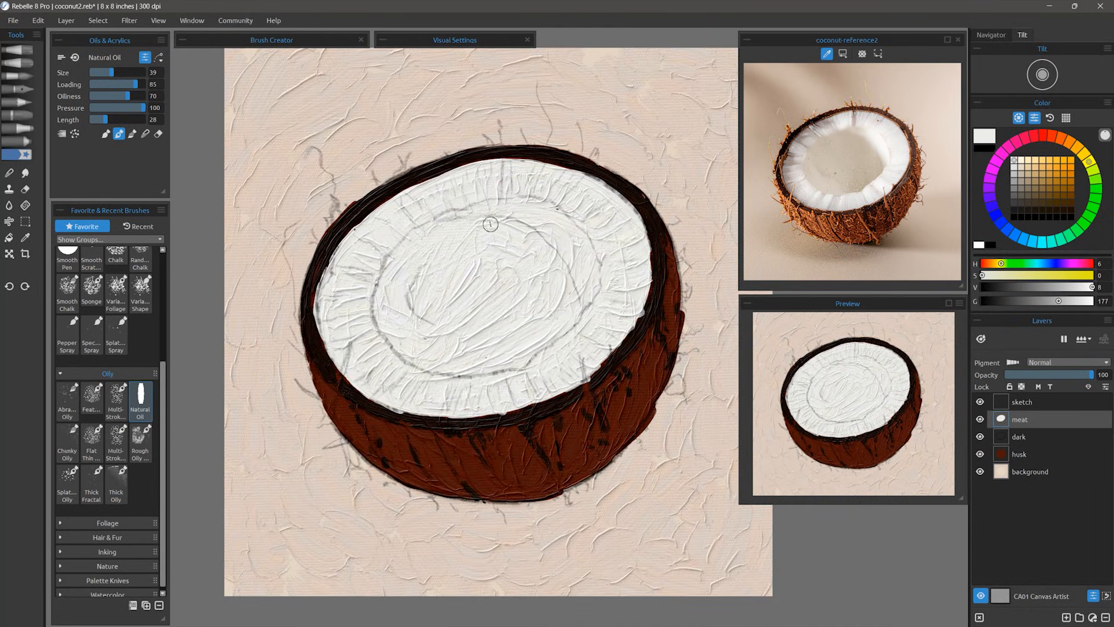
mouse_move(490, 224)
mouse_down()
mouse_move(517, 233)
mouse_move(395, 319)
mouse_move(458, 310)
mouse_move(436, 339)
mouse_move(486, 339)
mouse_move(524, 319)
mouse_up()
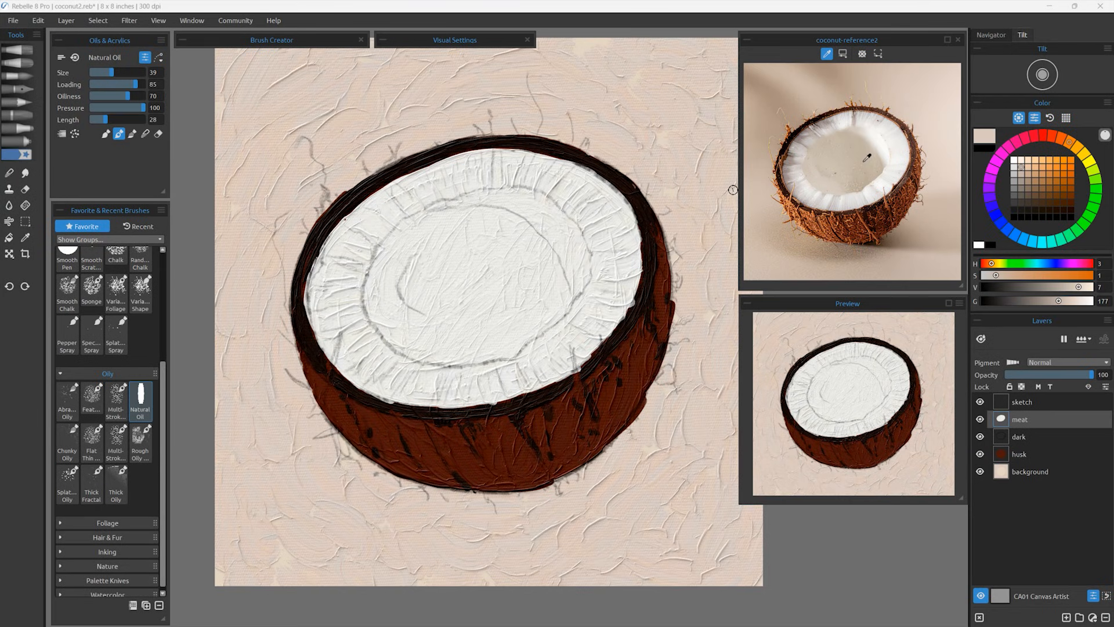
Sample the grayish beige from the reference coconut's hollow and paint the central hollow with it
click(872, 160)
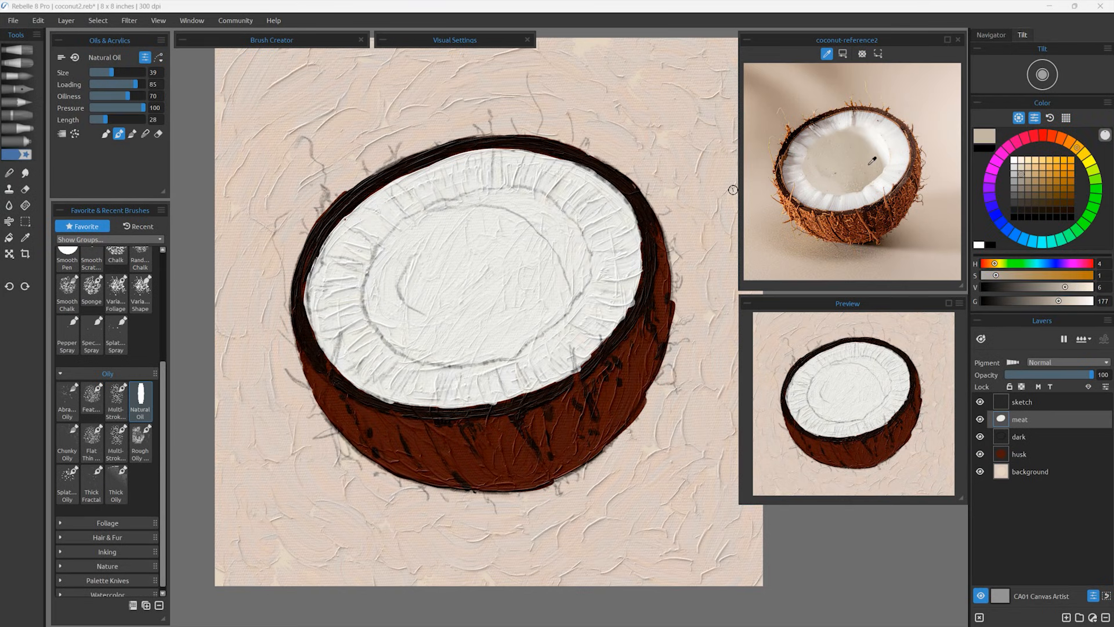
mouse_move(471, 212)
mouse_down()
mouse_move(476, 354)
mouse_move(522, 223)
mouse_move(534, 278)
mouse_move(464, 197)
mouse_move(577, 270)
mouse_move(406, 250)
mouse_move(480, 265)
mouse_move(446, 302)
mouse_move(522, 313)
mouse_move(498, 215)
mouse_move(413, 262)
mouse_up()
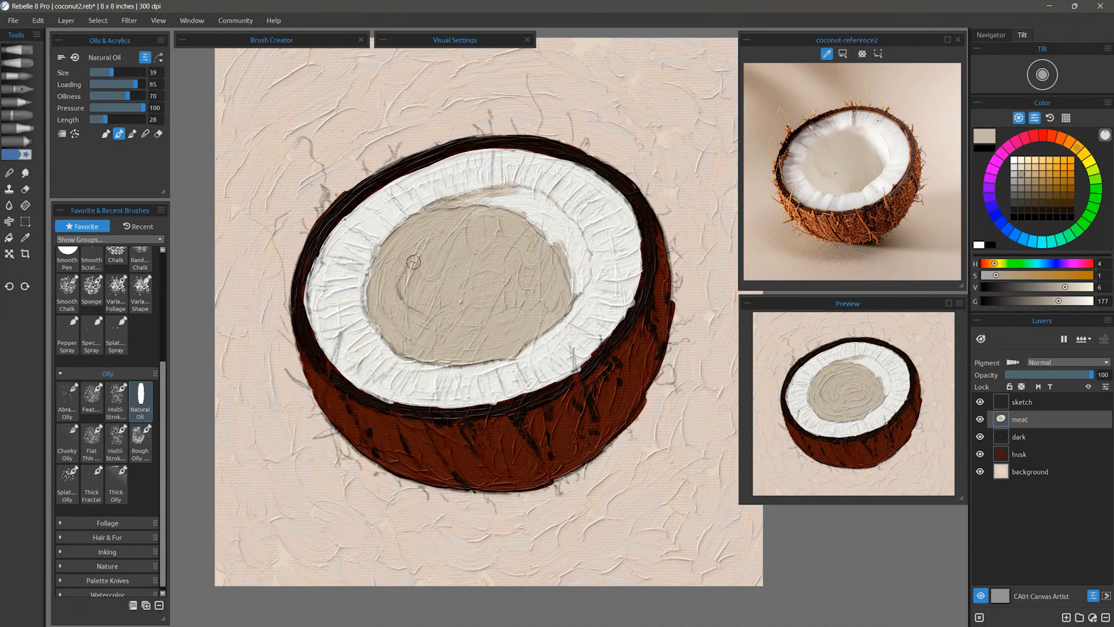
Lock the meat layer's transparency and paint thin grayish radial streaks on the upper-left part of the white ring with a smaller brush
key(bracketleft)
key(bracketleft)
key(bracketleft)
click(1021, 386)
mouse_move(497, 152)
mouse_down()
mouse_move(486, 171)
mouse_move(427, 187)
mouse_up()
mouse_move(346, 225)
mouse_down()
mouse_move(371, 238)
mouse_move(357, 268)
mouse_up()
drag(319, 315, 348, 303)
drag(367, 204, 386, 221)
Sample a pinkish gray from the reference and paint radial shadow streaks around the white ring, reducing the brush size from 24 to 14
click(857, 117)
drag(322, 286, 350, 279)
mouse_move(497, 152)
mouse_down()
mouse_move(497, 173)
mouse_move(545, 168)
mouse_up()
drag(326, 342, 348, 363)
drag(347, 388, 371, 361)
drag(449, 402, 445, 372)
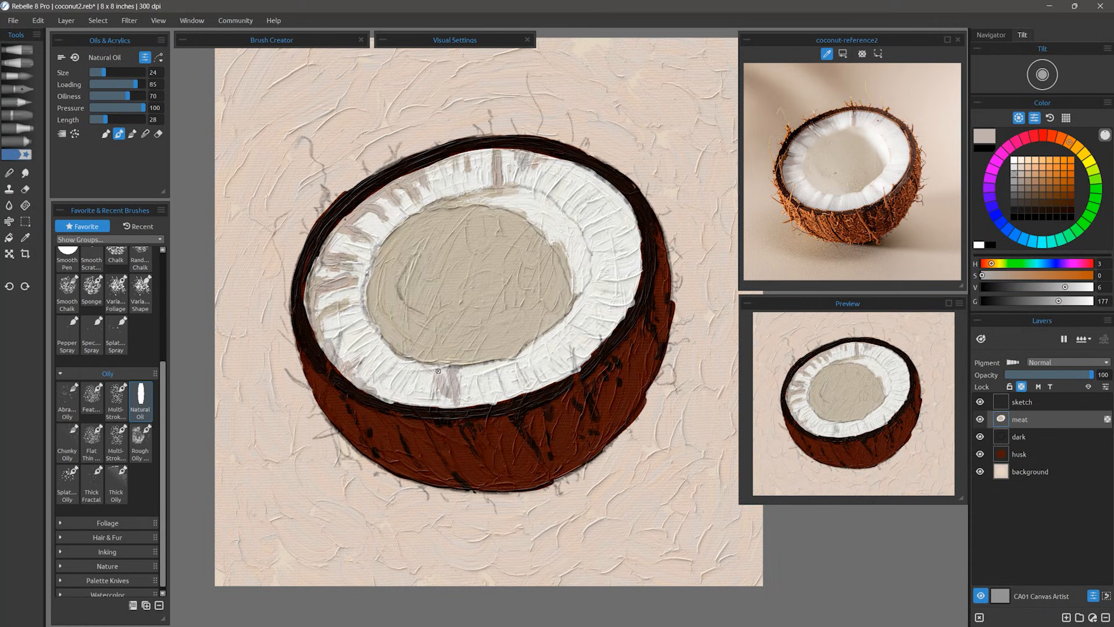
drag(514, 381, 521, 365)
drag(534, 340, 519, 360)
drag(638, 271, 603, 277)
drag(583, 165, 565, 179)
mouse_move(621, 196)
mouse_down()
mouse_move(603, 210)
mouse_move(551, 195)
mouse_up()
key([)
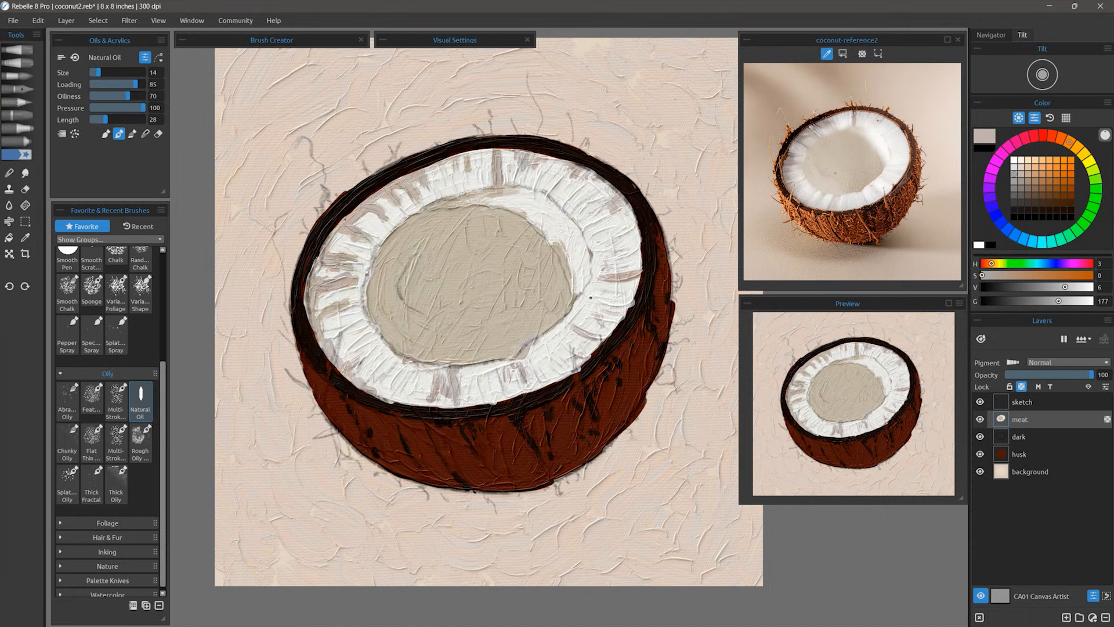
Hide the sketch layer
click(1022, 403)
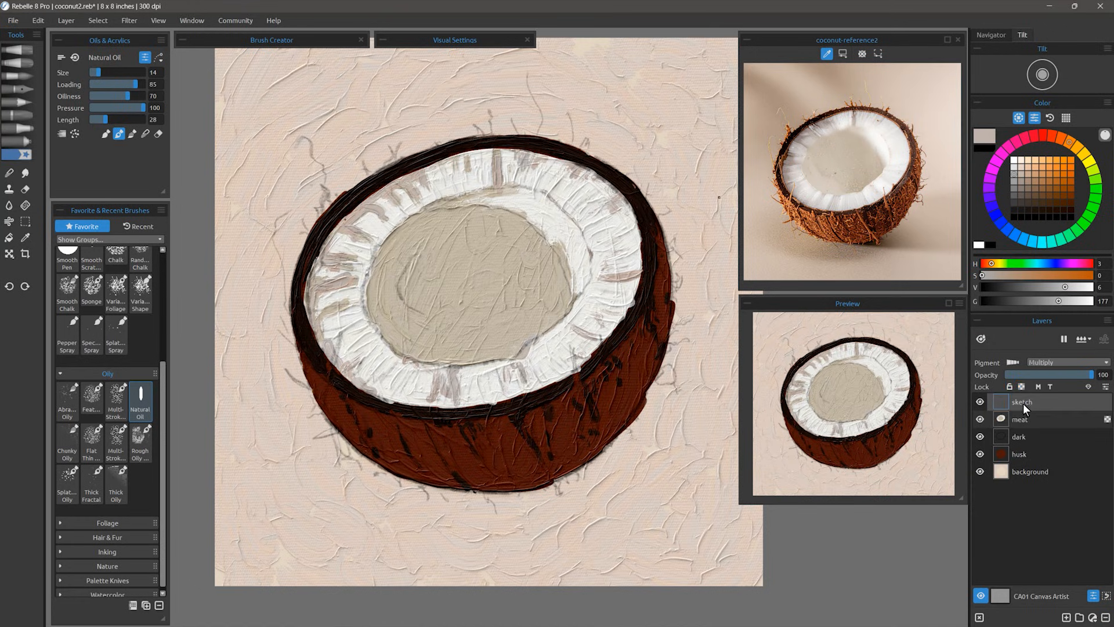
click(980, 402)
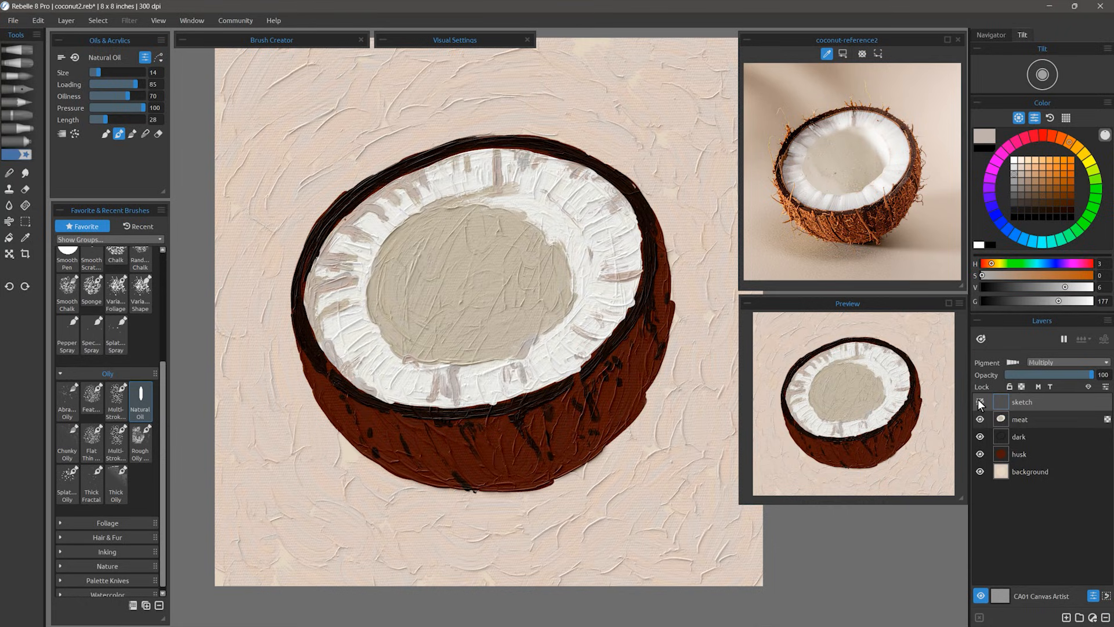
Save the painting as a new file named coconut3
click(13, 21)
click(27, 82)
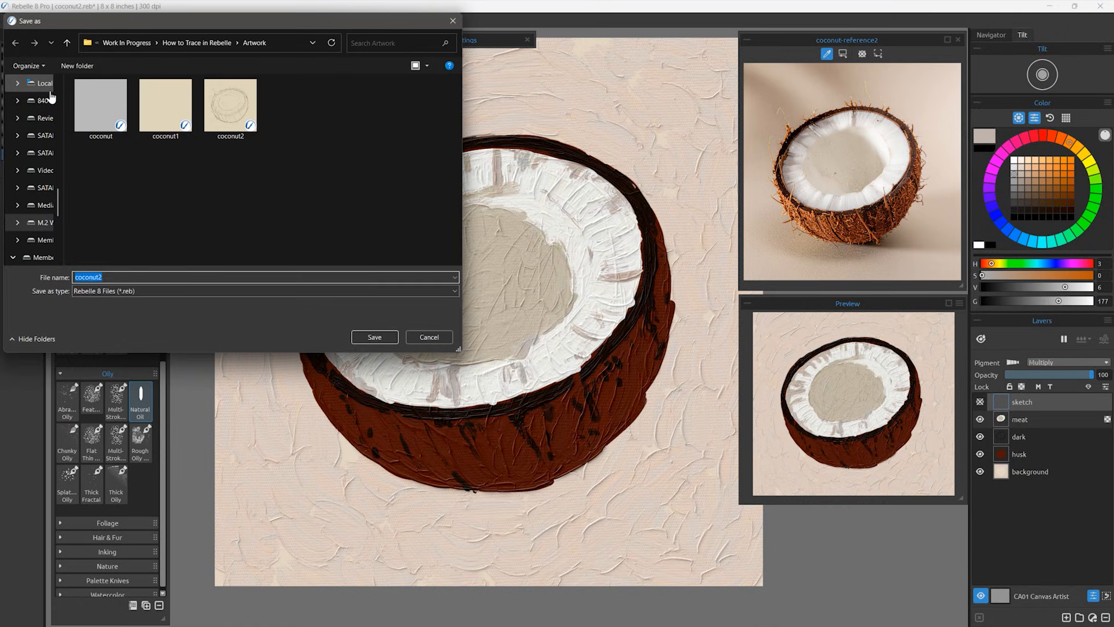
text(coconut3)
key(Return)
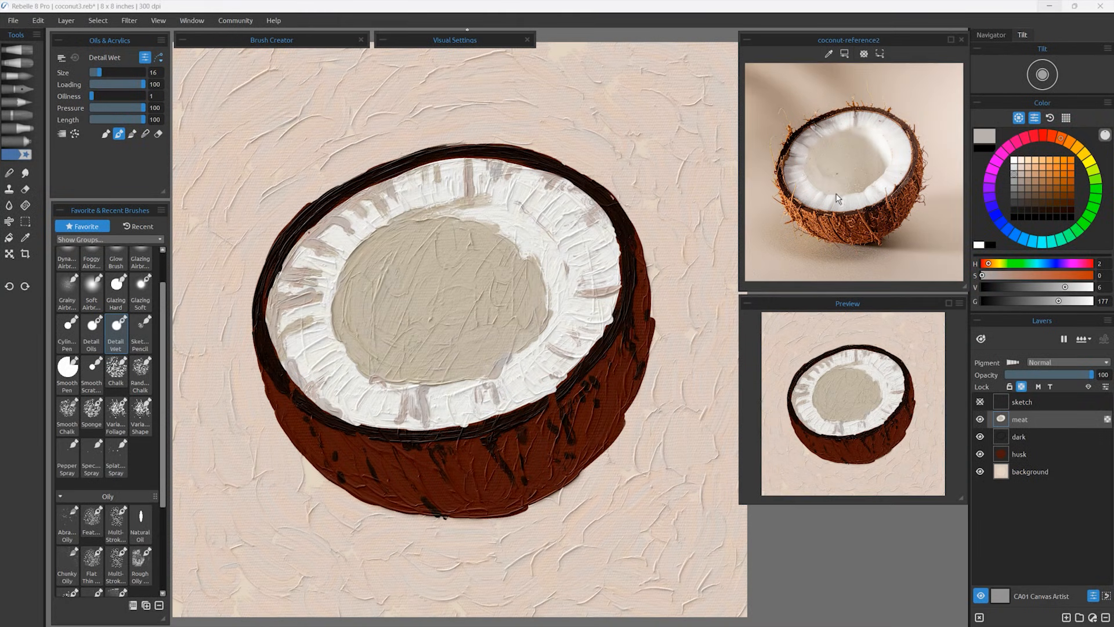
Enlarge the coconut in the reference and paint a pure white highlight along the hollow's right side with Natural Oil at size 33
key(z)
drag(846, 193, 877, 236)
key(space)
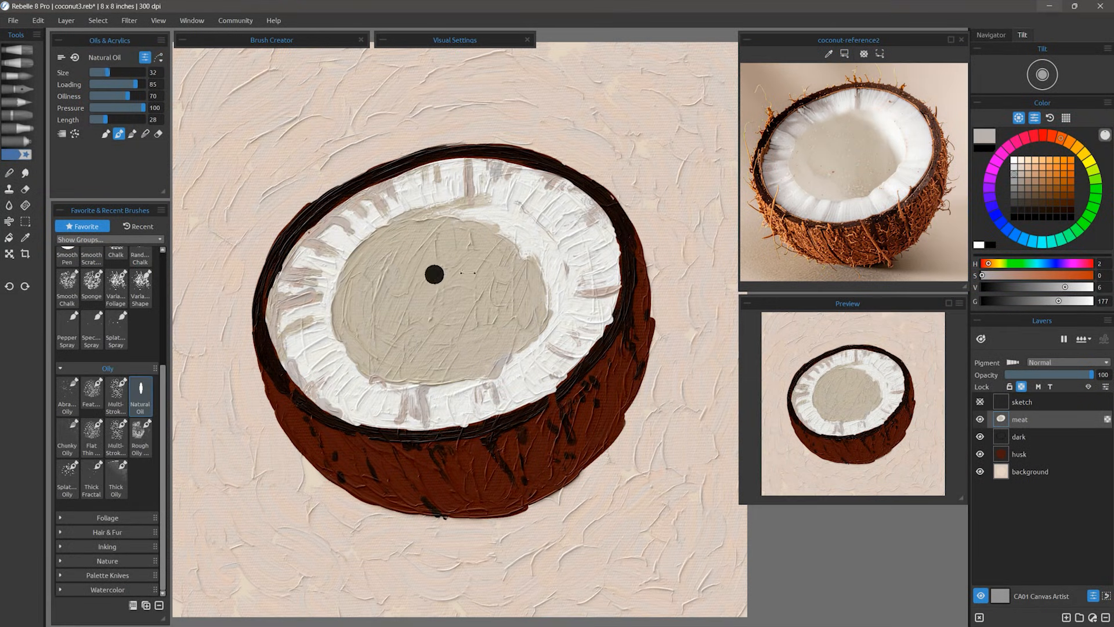
drag(468, 273, 470, 273)
click(1014, 160)
mouse_move(564, 272)
mouse_down()
mouse_move(544, 330)
mouse_move(508, 357)
mouse_up()
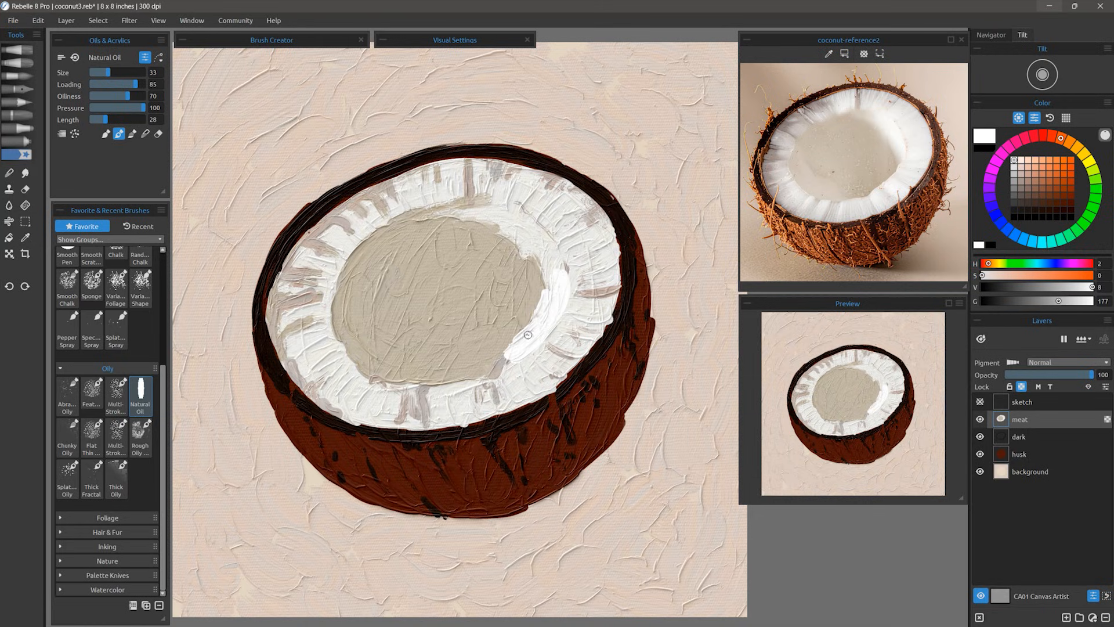
drag(524, 314, 547, 260)
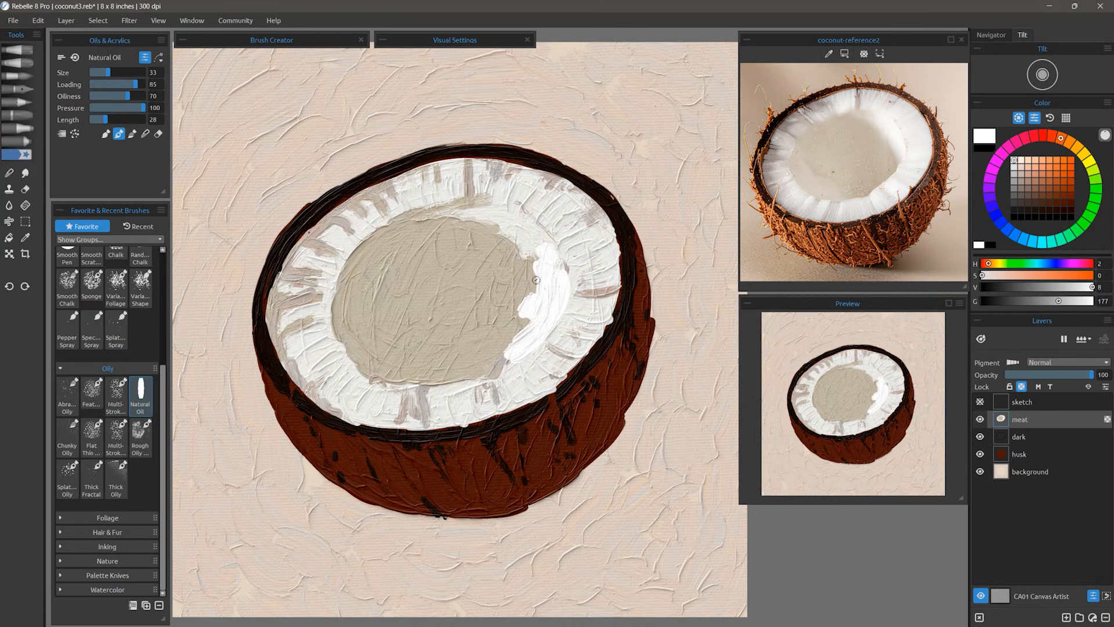
Switch the brush to blending and soften the white highlight's edge into the beige hollow
key(v)
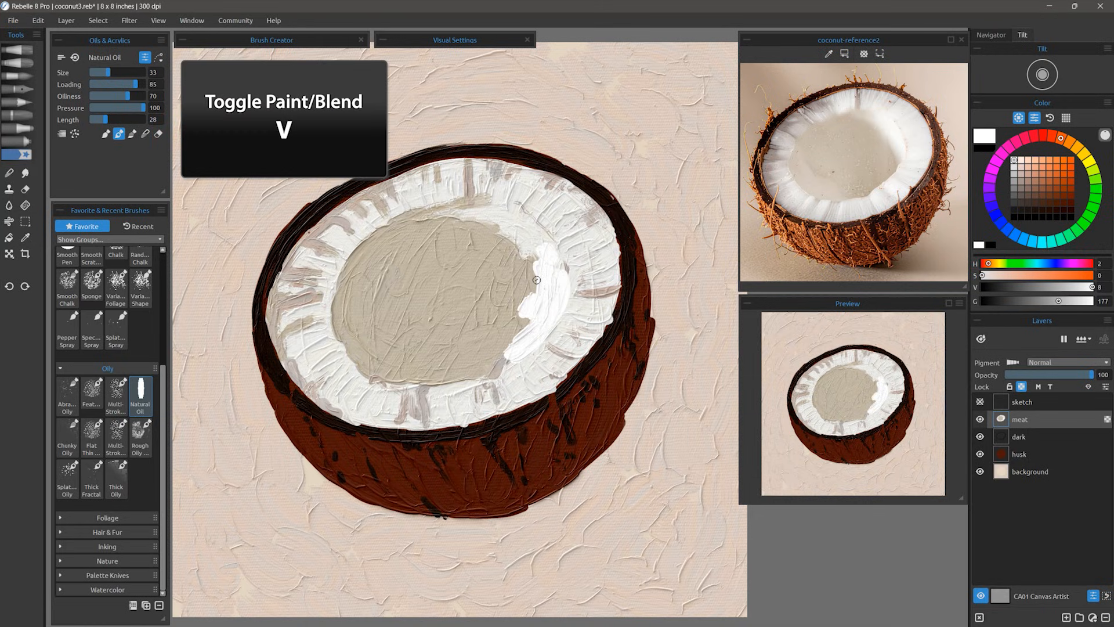
key(v)
mouse_move(536, 280)
mouse_down()
mouse_move(527, 272)
mouse_move(540, 281)
mouse_move(525, 330)
mouse_move(497, 353)
mouse_move(504, 363)
mouse_up()
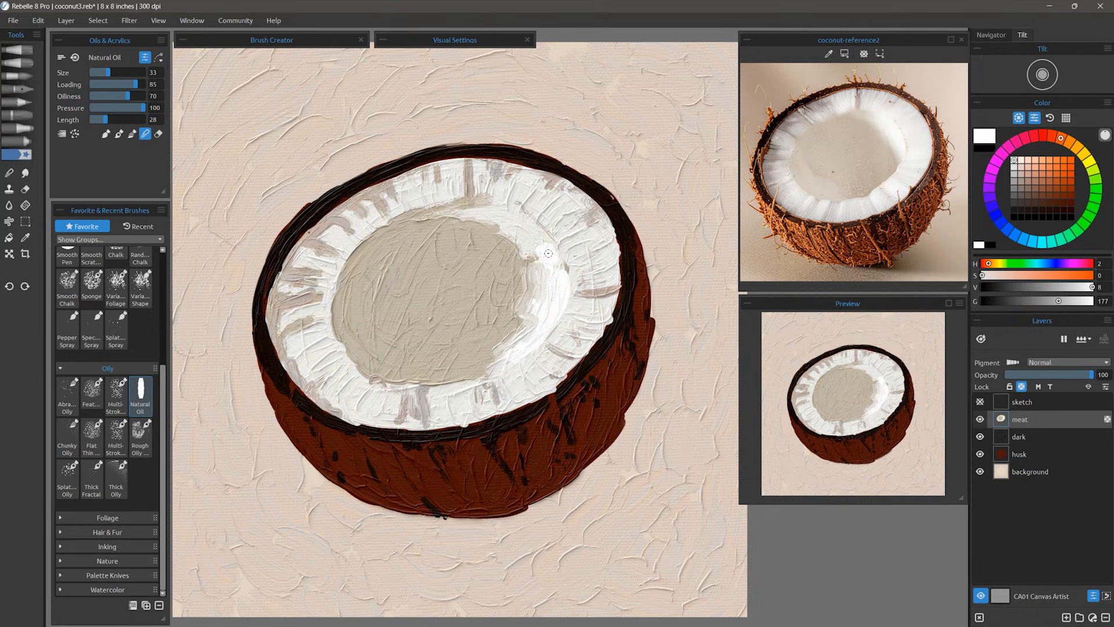
Sample a grayish beige, paint shadow inside the hollow, and blend it into the white highlight with brush size 57
alt+click(375, 257)
key(b)
mouse_move(427, 249)
mouse_down()
mouse_move(400, 327)
mouse_move(458, 244)
mouse_move(406, 325)
mouse_move(463, 317)
mouse_up()
key(v)
mouse_move(497, 357)
mouse_down()
mouse_move(523, 304)
mouse_move(517, 321)
mouse_move(500, 228)
mouse_move(520, 226)
mouse_up()
mouse_move(586, 277)
mouse_down()
mouse_move(558, 272)
mouse_move(494, 351)
mouse_move(539, 274)
mouse_move(494, 348)
mouse_move(547, 272)
mouse_move(511, 331)
mouse_move(473, 354)
mouse_move(502, 359)
mouse_move(469, 364)
mouse_move(512, 345)
mouse_move(439, 374)
mouse_up()
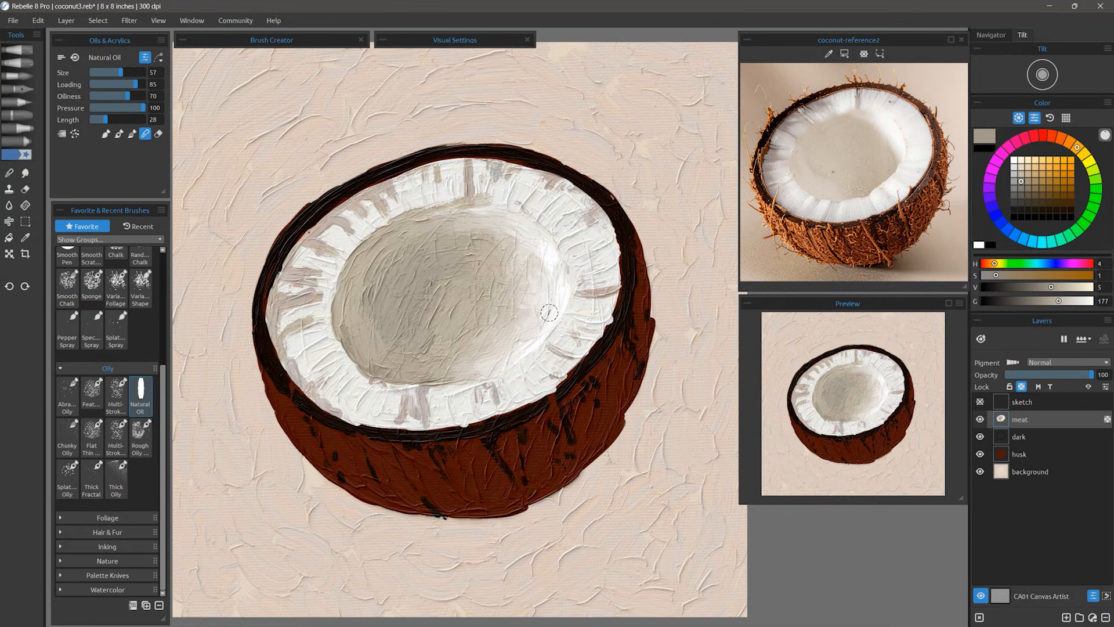
mouse_move(476, 239)
mouse_down()
mouse_move(430, 265)
mouse_move(482, 288)
mouse_move(395, 262)
mouse_up()
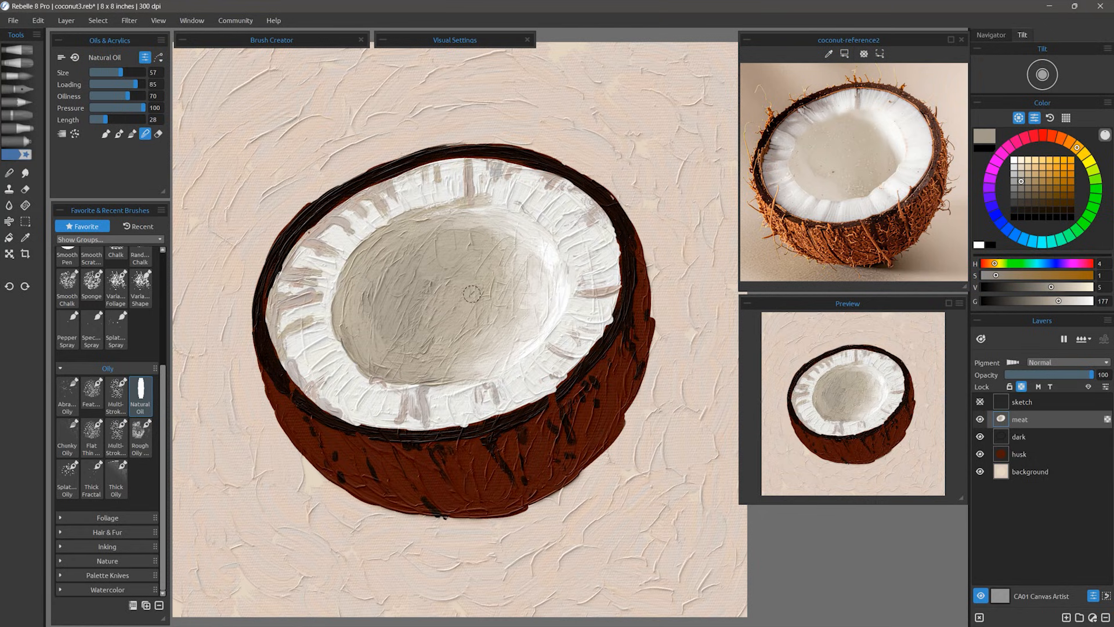
Return to painting mode and add off-white radial strokes to the right part of the white ring with brush size 17
click(119, 134)
drag(547, 220, 583, 196)
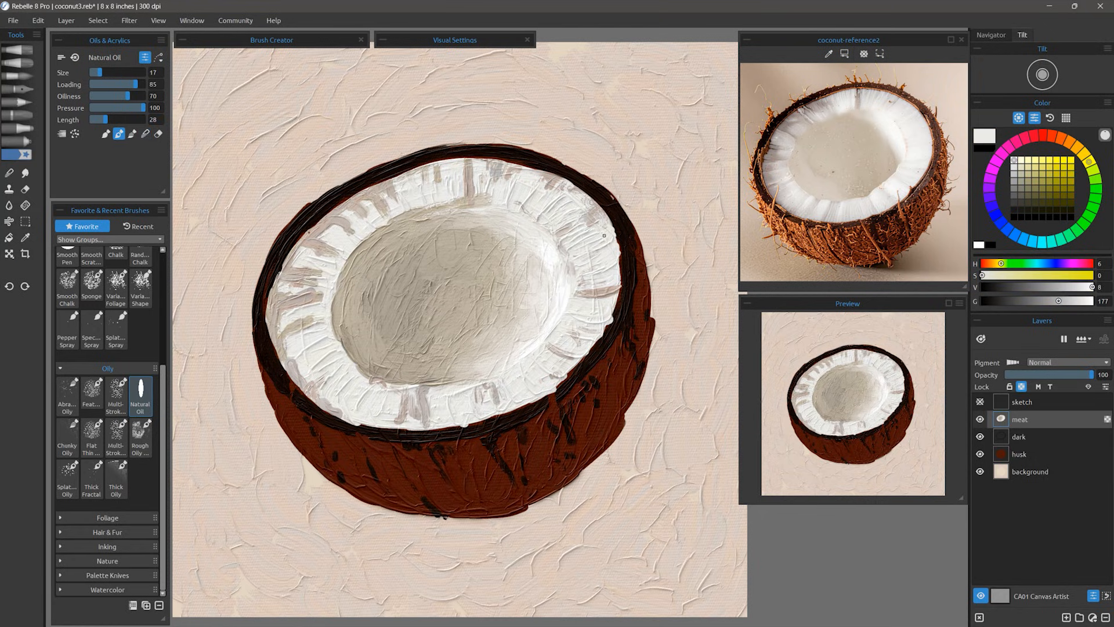
drag(558, 232, 580, 296)
alt+click(605, 255)
Sample colors from the meat and paint fine radial strokes along the top, left and bottom of the white ring
alt+click(406, 232)
mouse_move(480, 169)
mouse_down()
mouse_move(479, 198)
mouse_move(397, 225)
mouse_up()
drag(338, 275, 333, 299)
drag(406, 385, 432, 386)
mouse_move(448, 385)
mouse_down()
mouse_move(478, 381)
mouse_move(486, 404)
mouse_move(450, 413)
mouse_up()
alt+click(510, 390)
drag(322, 295, 287, 303)
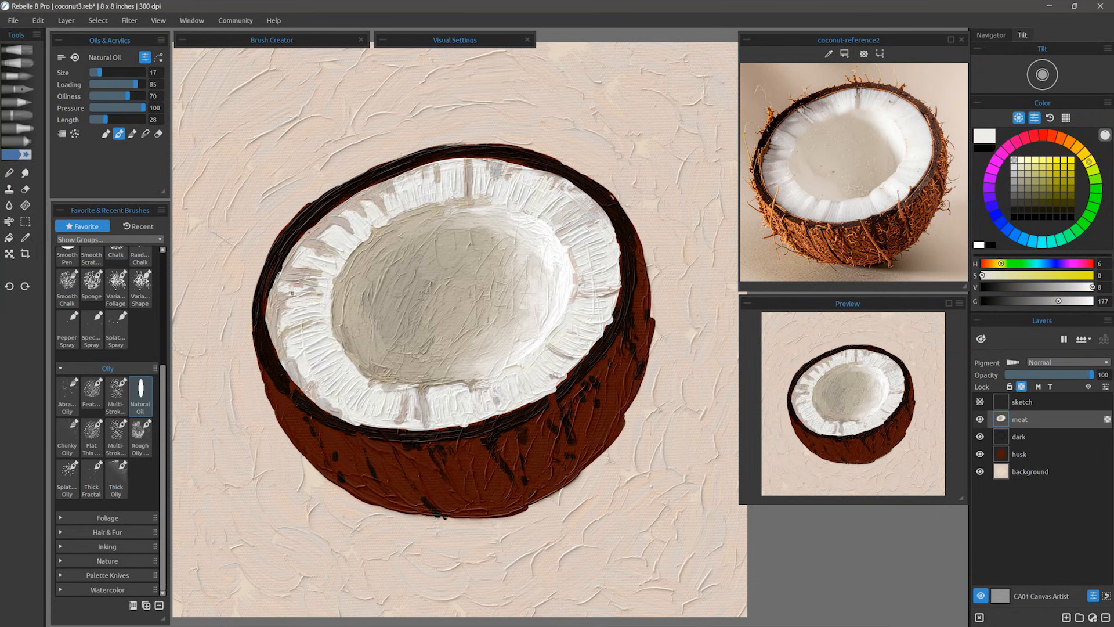
Refine the ring's top and bottom with more radial strokes in shades sampled from the meat
alt+click(421, 401)
alt+click(348, 372)
drag(469, 165, 470, 196)
drag(377, 384, 417, 399)
alt+click(542, 324)
mouse_move(517, 352)
mouse_down()
mouse_move(459, 379)
mouse_move(449, 403)
mouse_up()
drag(425, 383, 423, 406)
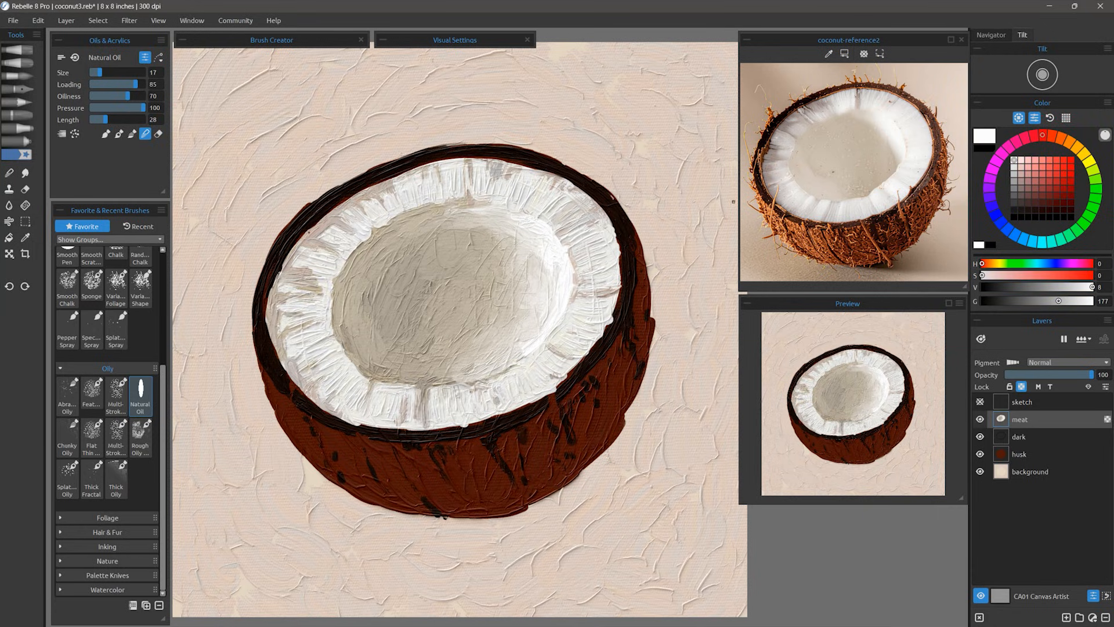
Blend the hollow's highlight and its darker left side into a smooth gradient with brush size 57
drag(99, 73, 120, 72)
mouse_move(487, 207)
mouse_down()
mouse_move(535, 236)
mouse_move(542, 342)
mouse_up()
drag(513, 285, 487, 362)
drag(373, 305, 419, 244)
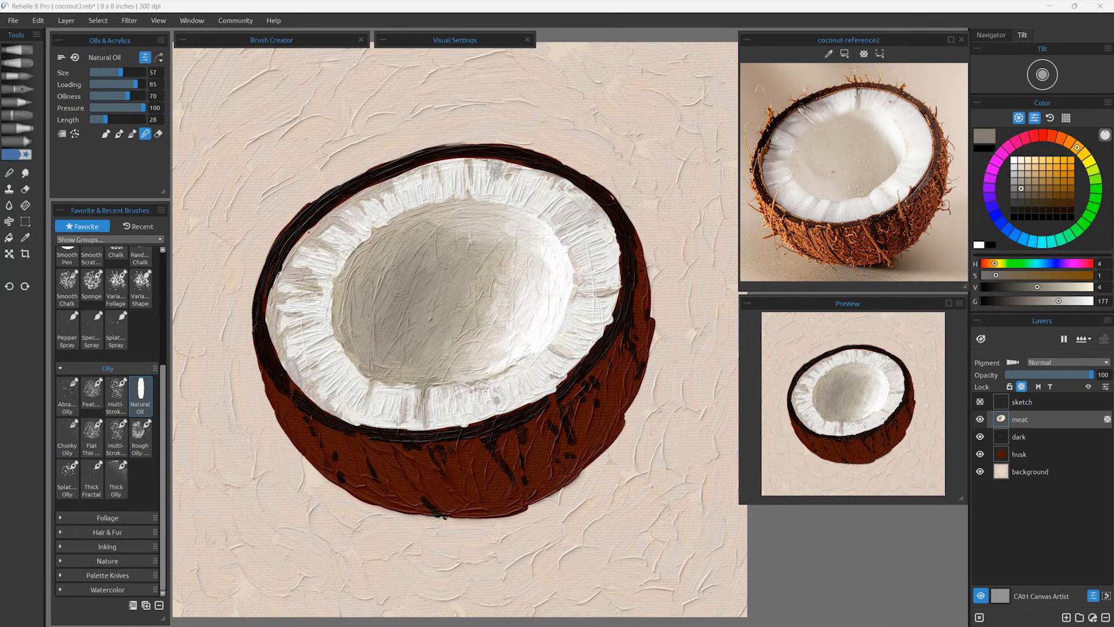
Choose the Detail Wet brush and draw fine radial streaks on the ring's lower right in tones sampled from the meat
click(163, 281)
click(117, 375)
alt+click(341, 236)
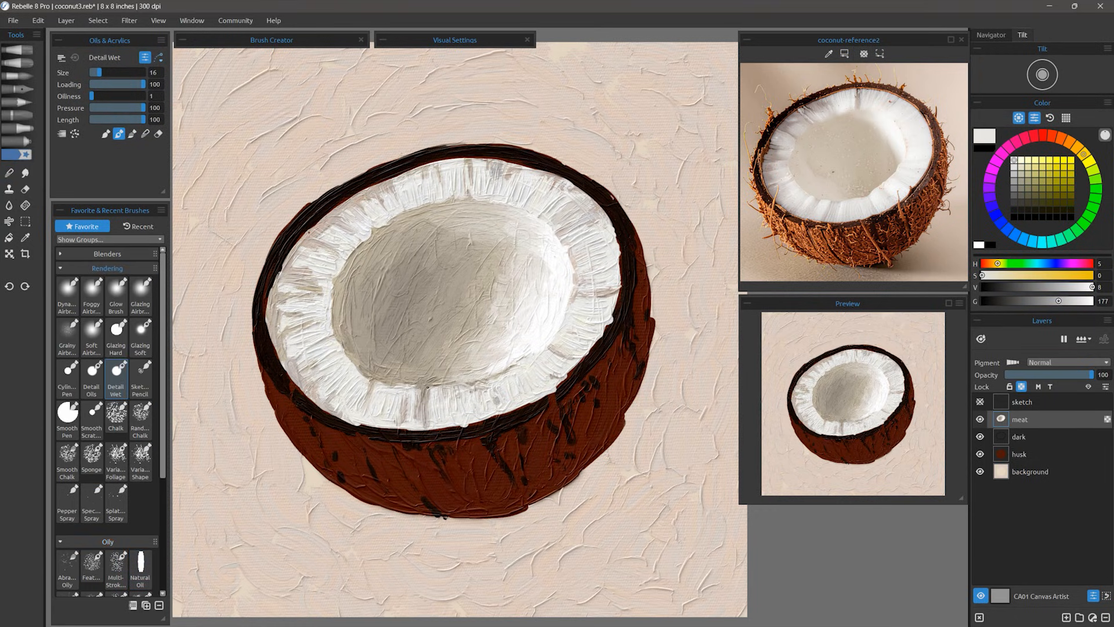
alt+click(380, 231)
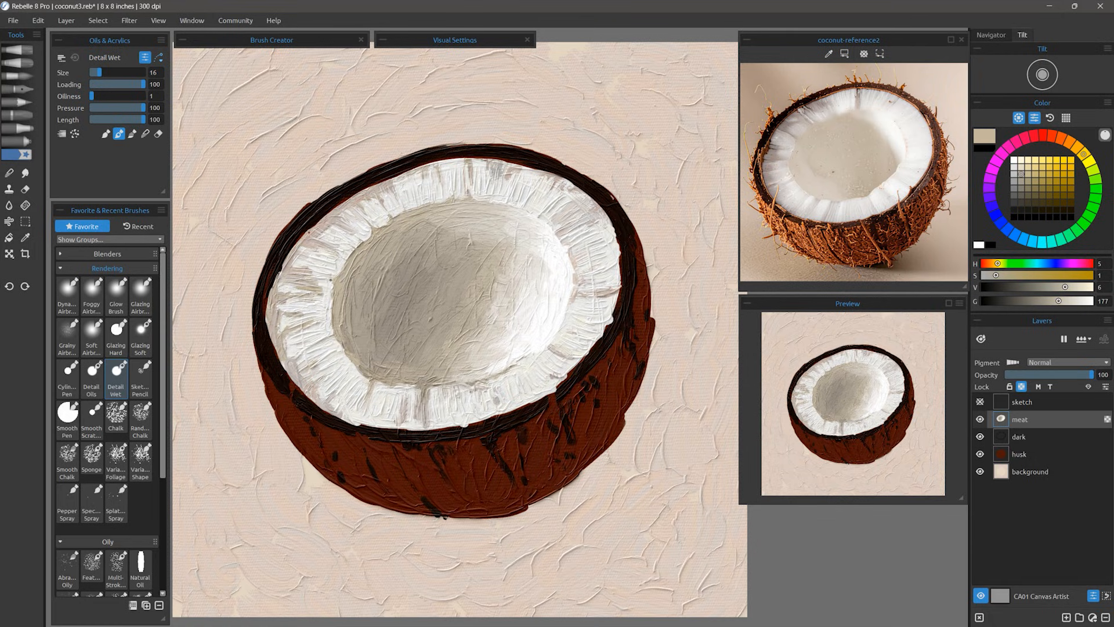
alt+click(343, 340)
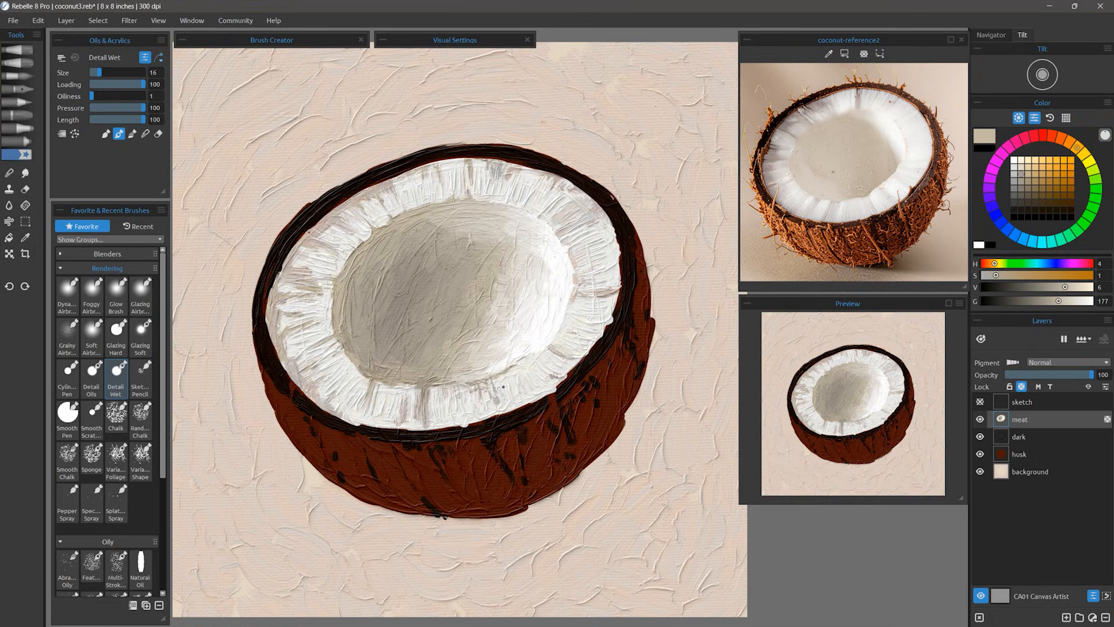
alt+click(560, 354)
drag(527, 364, 539, 384)
drag(557, 345, 574, 353)
Sample light and grayish ring tones and add fine detail streaks on the right, left and bottom of the white ring
alt+click(451, 166)
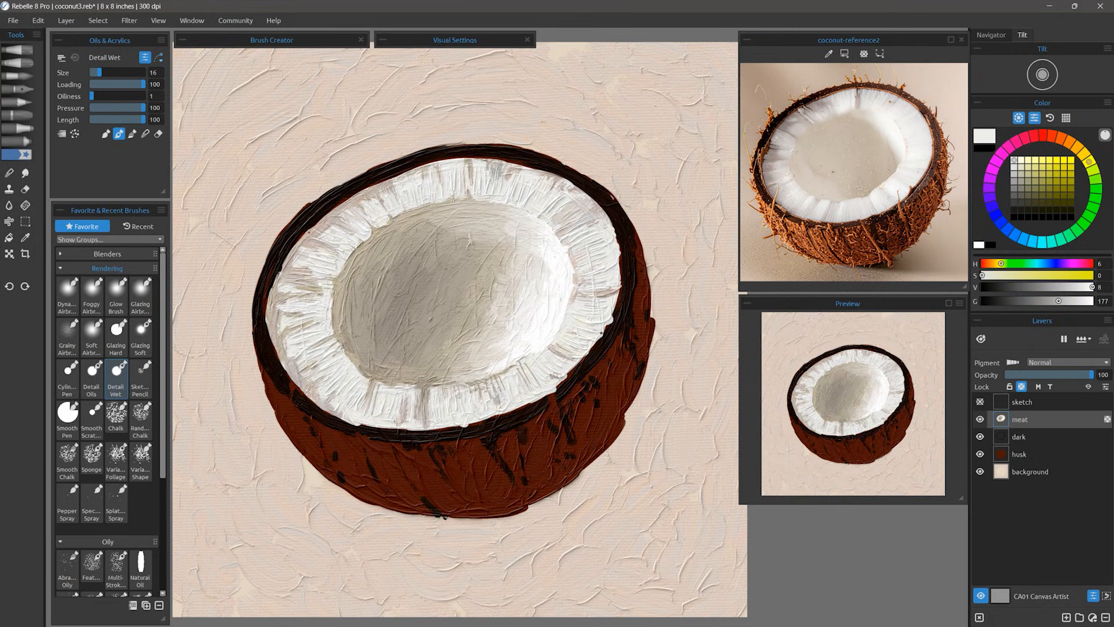
alt+click(469, 185)
mouse_move(486, 201)
mouse_down()
mouse_move(538, 221)
mouse_move(555, 338)
mouse_up()
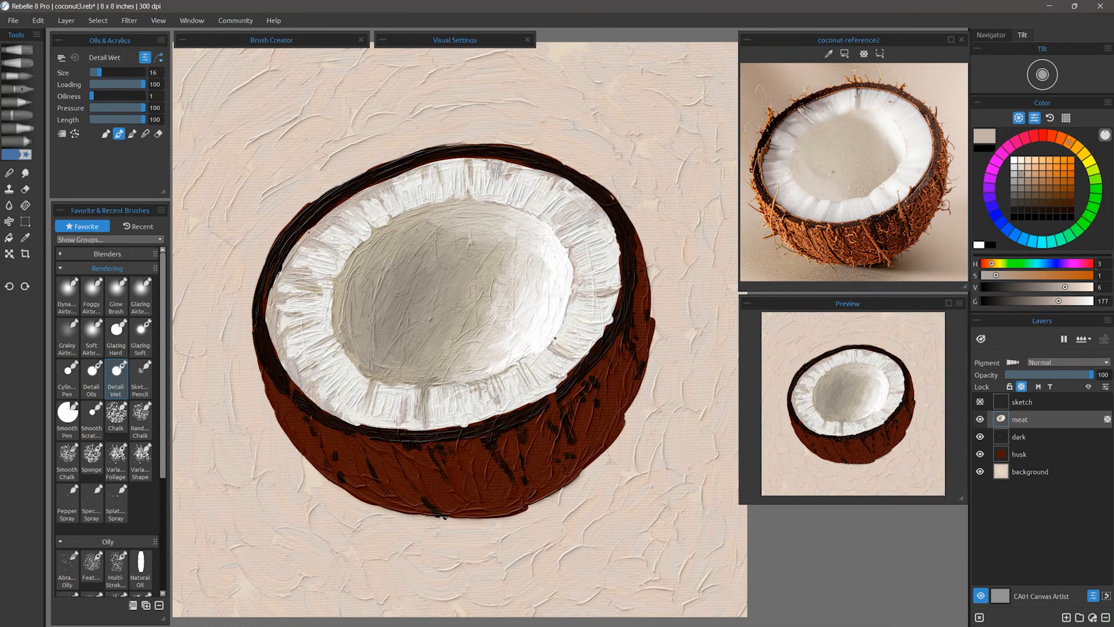
alt+click(309, 301)
drag(299, 281, 319, 290)
mouse_move(422, 407)
mouse_down()
mouse_move(424, 391)
mouse_move(370, 406)
mouse_up()
drag(299, 325, 319, 320)
drag(305, 283, 321, 288)
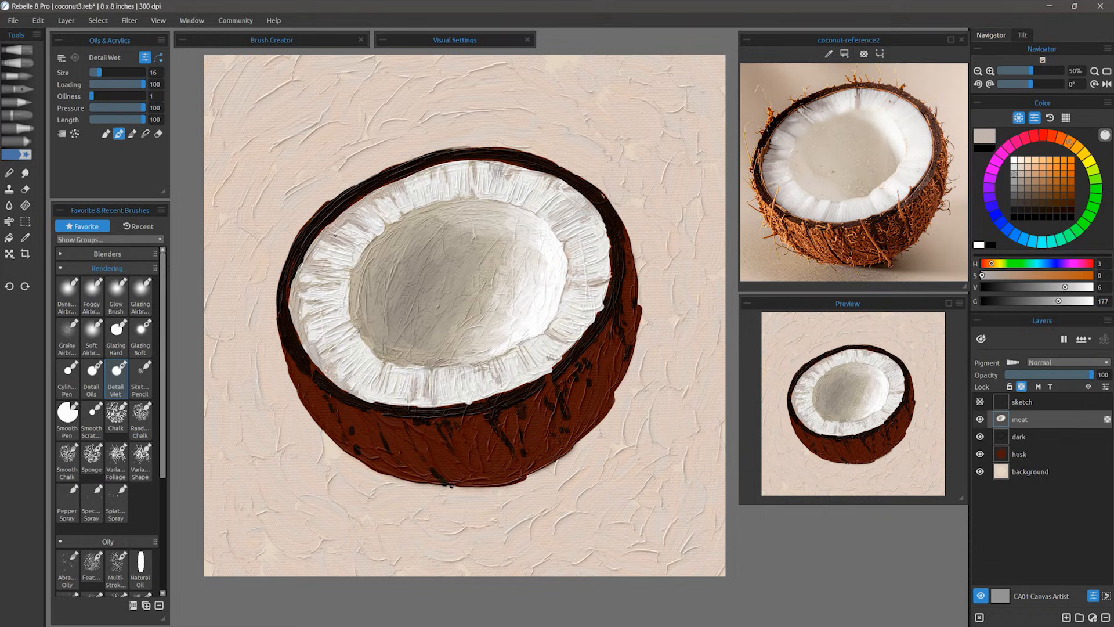
Deepen the radial streaks around the white ring with thin strokes, sampling a darker grayish beige from the hollow
drag(446, 165, 452, 191)
drag(587, 181, 560, 206)
alt+click(458, 348)
drag(432, 367, 436, 392)
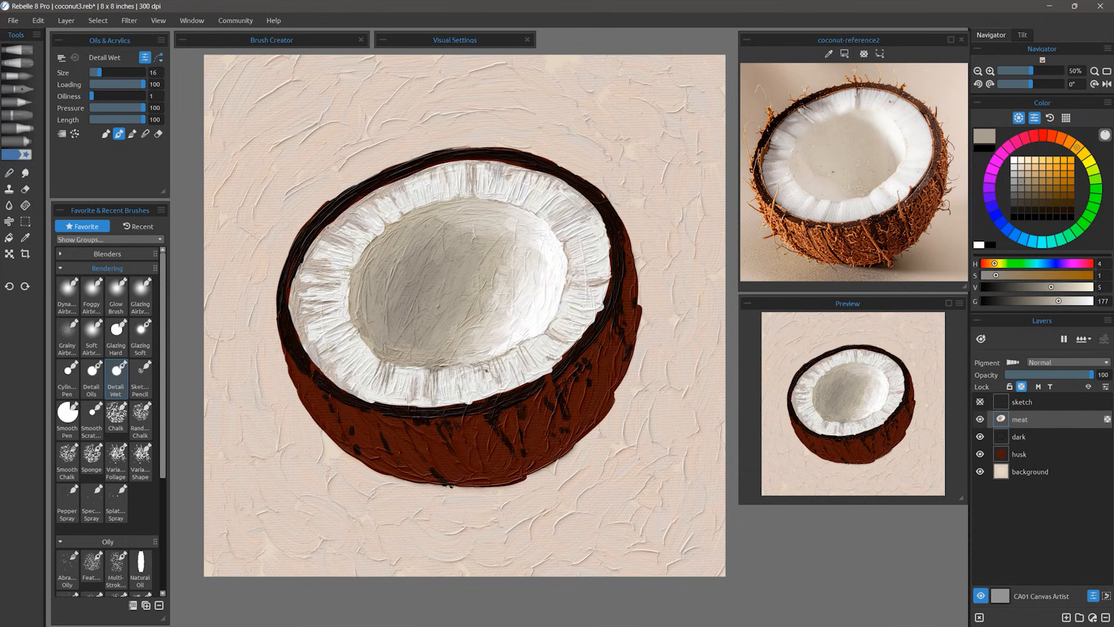
drag(351, 348, 325, 374)
drag(307, 247, 349, 264)
drag(290, 283, 323, 288)
drag(472, 166, 474, 199)
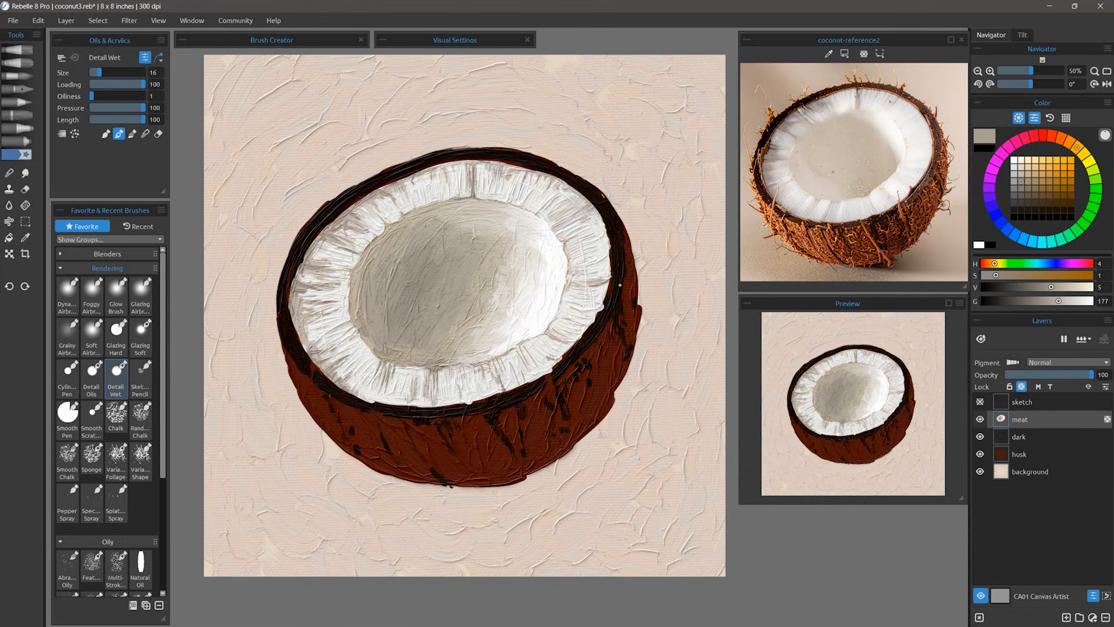
Paint thin pure white highlights along the hollow's lower and right rim
click(1014, 160)
drag(406, 369, 431, 368)
drag(449, 368, 471, 365)
drag(524, 343, 546, 334)
drag(560, 312, 565, 293)
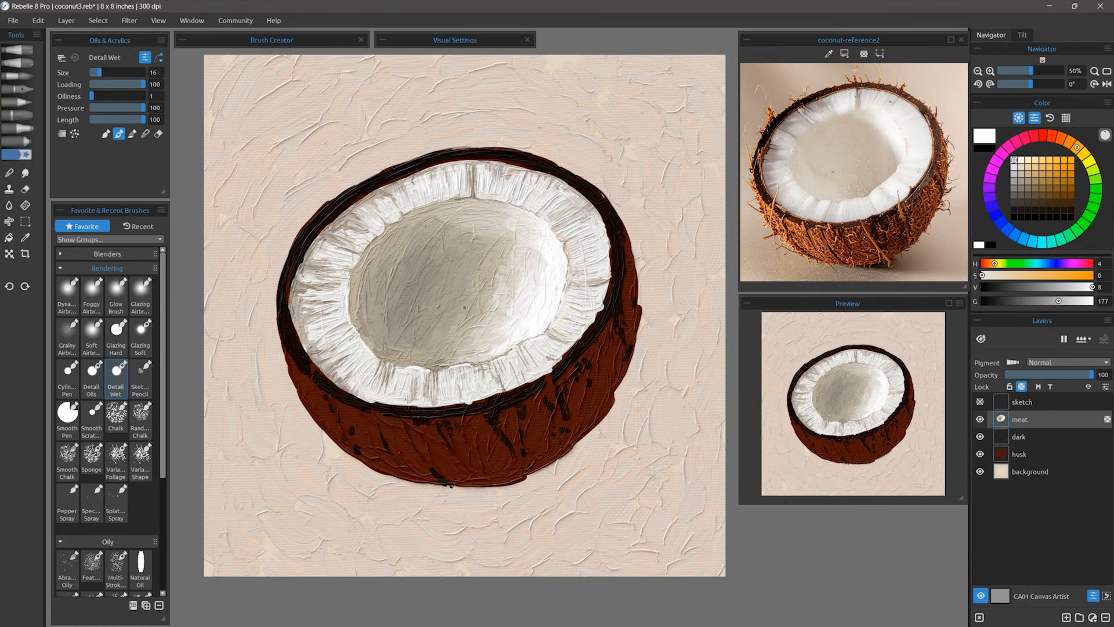
Switch Detail Wet to blending, soften the ring's radial streaks near the hollow, and raise the brush size to 76
click(145, 134)
drag(391, 369, 385, 395)
drag(520, 350, 530, 366)
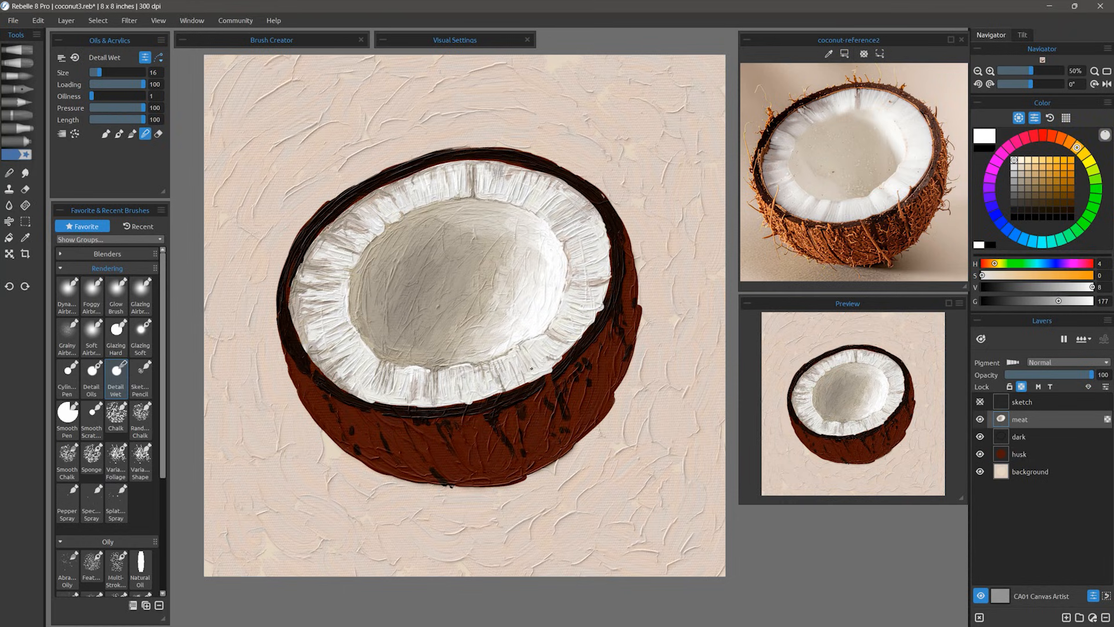
drag(360, 329, 345, 338)
mouse_move(359, 318)
mouse_down()
mouse_move(355, 328)
mouse_move(360, 313)
mouse_up()
click(113, 72)
click(130, 73)
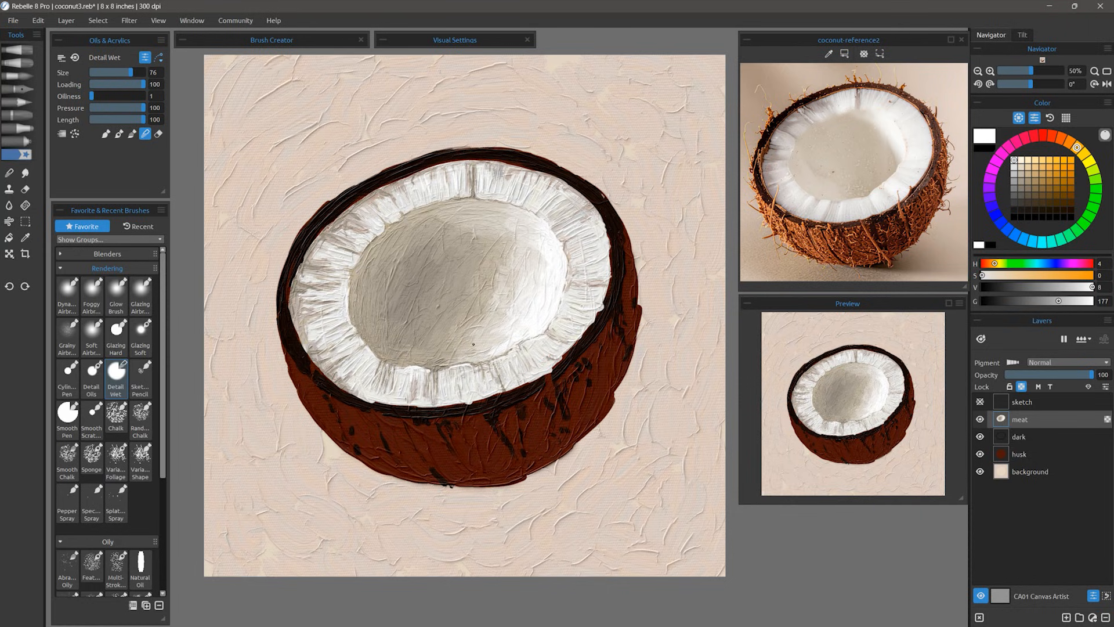
Lock the husk layer's transparency and paint short orange-brown Natural Oil strokes across the husk's left and middle parts
click(1013, 454)
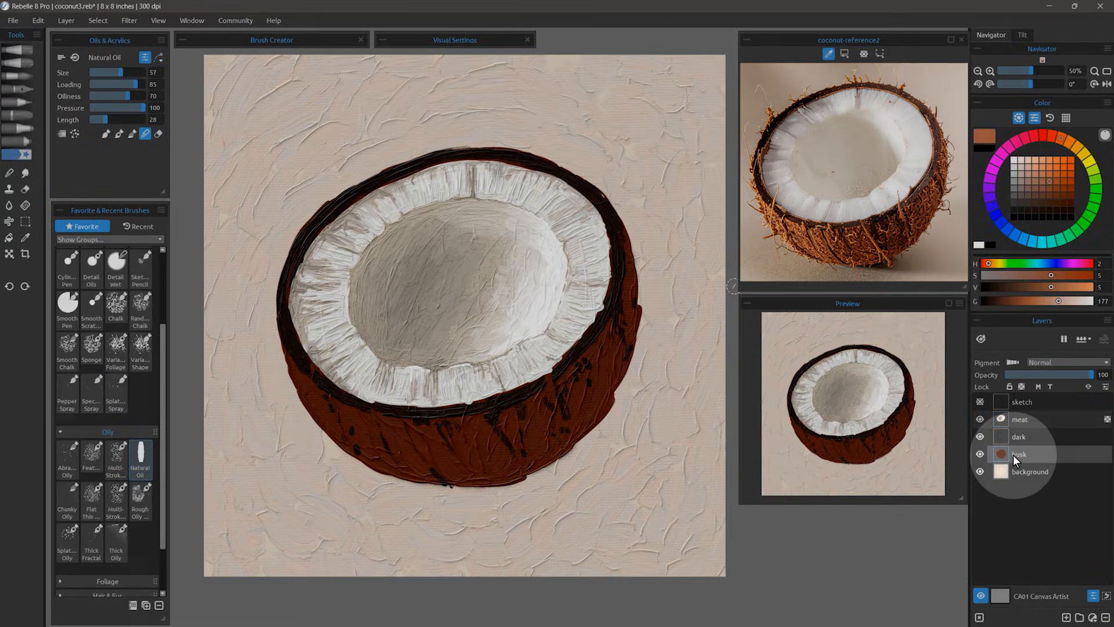
click(1020, 385)
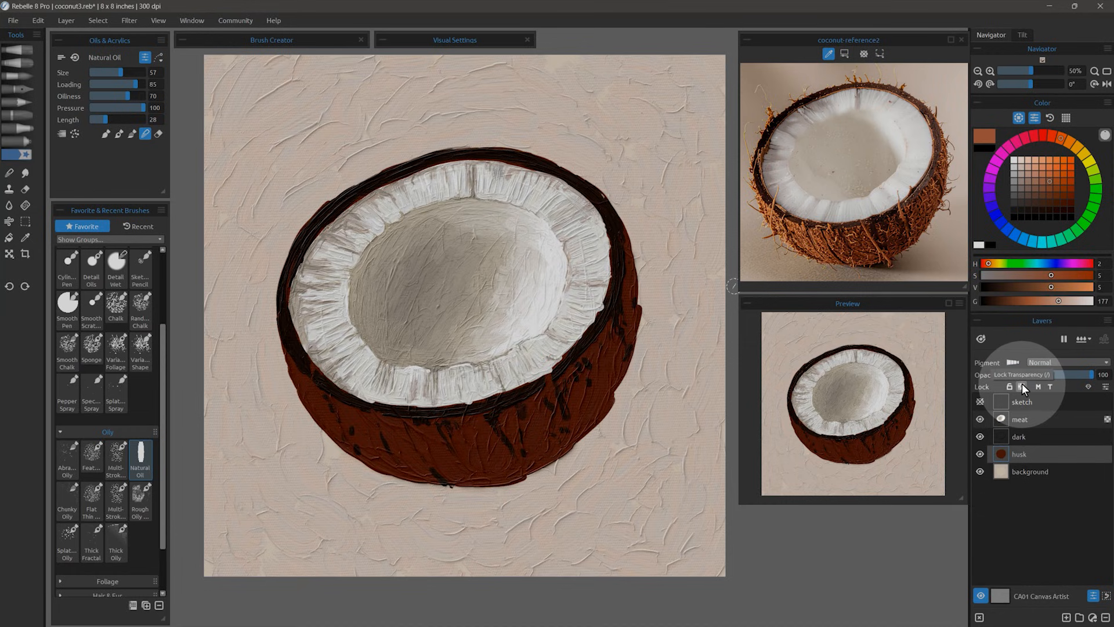
click(1021, 386)
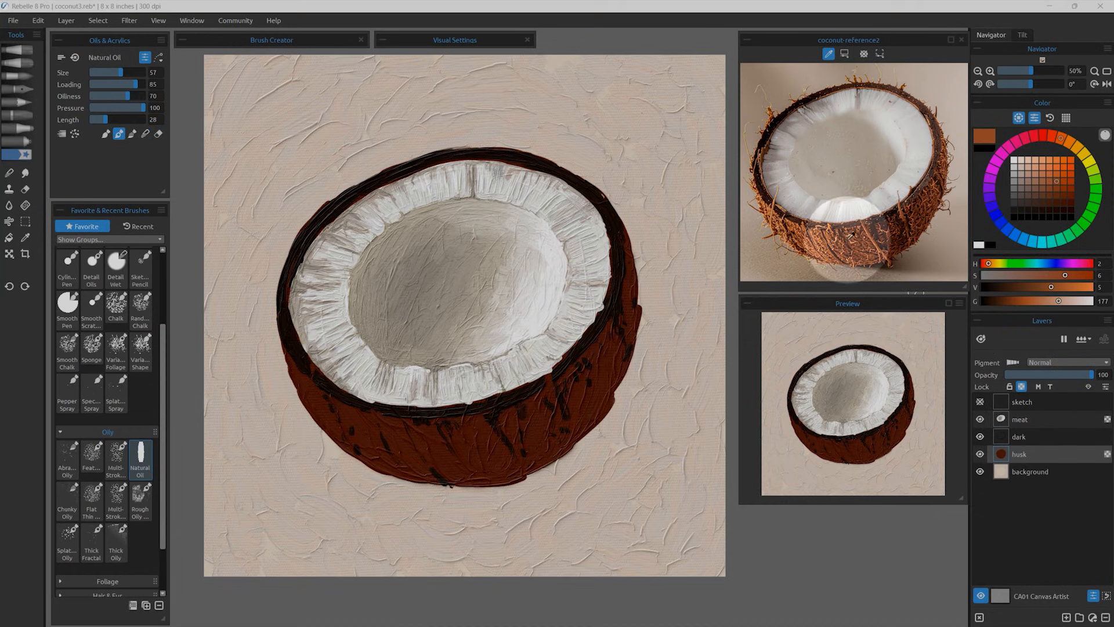
mouse_move(284, 348)
mouse_down()
mouse_move(342, 444)
mouse_move(357, 448)
mouse_move(372, 421)
mouse_move(396, 466)
mouse_move(412, 461)
mouse_move(420, 478)
mouse_move(412, 428)
mouse_move(433, 457)
mouse_move(436, 432)
mouse_move(467, 480)
mouse_move(454, 422)
mouse_move(471, 436)
mouse_move(472, 469)
mouse_move(471, 427)
mouse_move(486, 471)
mouse_move(485, 432)
mouse_move(507, 476)
mouse_move(506, 420)
mouse_move(523, 458)
mouse_up()
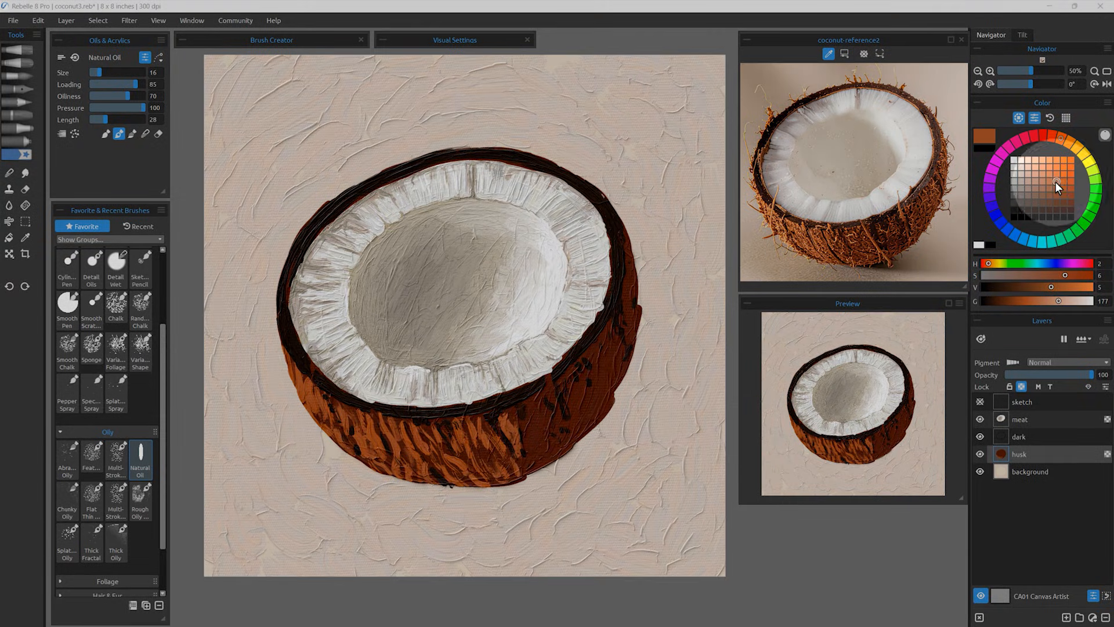
Paint progressively darker brown strokes across the husk's right side, setting the brush loading to 77
click(1056, 187)
mouse_move(513, 412)
mouse_down()
mouse_move(529, 456)
mouse_move(539, 413)
mouse_move(551, 454)
mouse_up()
drag(108, 88, 82, 88)
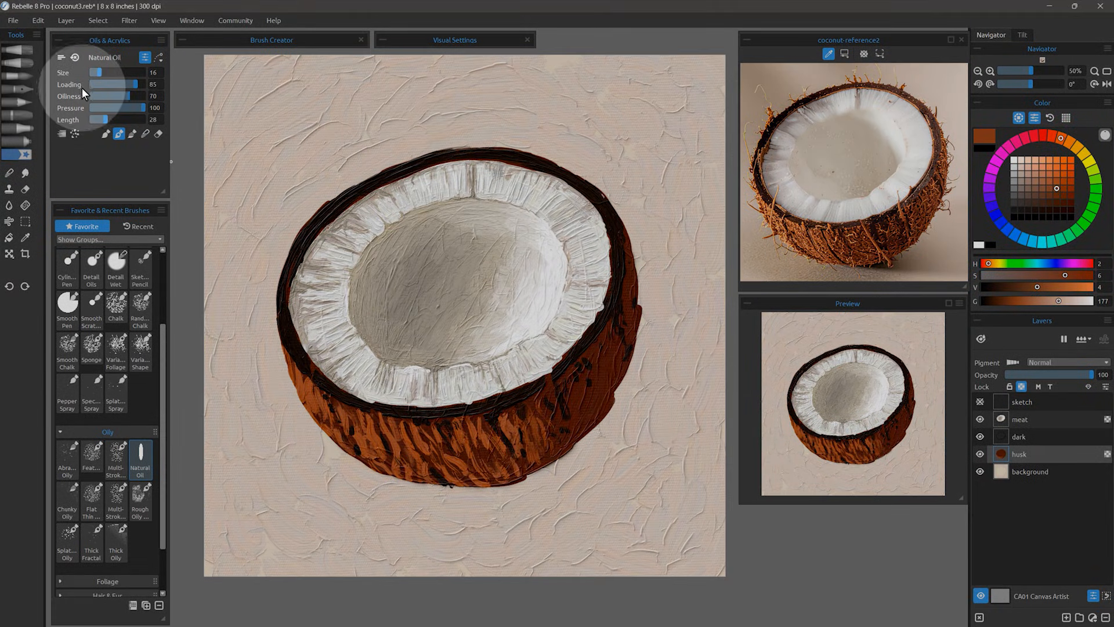
mouse_move(564, 382)
mouse_down()
mouse_move(582, 433)
mouse_move(594, 425)
mouse_up()
click(132, 84)
click(1056, 196)
drag(571, 365, 579, 396)
drag(588, 350, 599, 406)
drag(615, 334, 607, 372)
drag(628, 326, 618, 353)
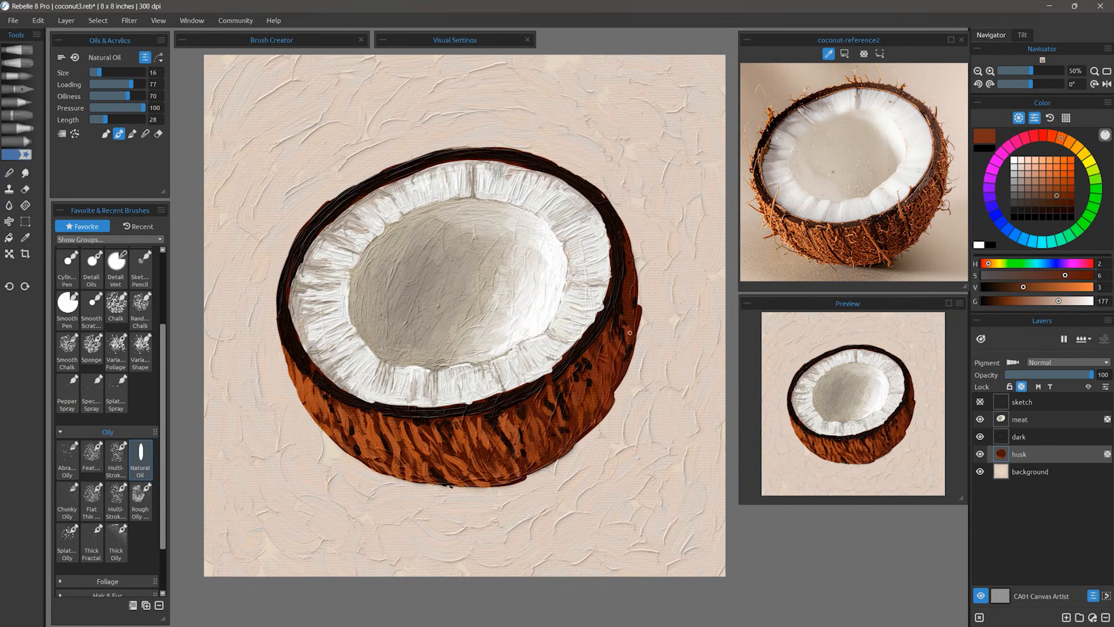
Undo the last husk stroke and paint brown strokes along the husk's upper-right edge, adjusting the brown shade
click(1056, 181)
key(ctrl+z)
mouse_move(626, 264)
mouse_down()
mouse_move(628, 311)
mouse_move(633, 255)
mouse_up()
click(1051, 136)
click(1057, 202)
alt+click(628, 298)
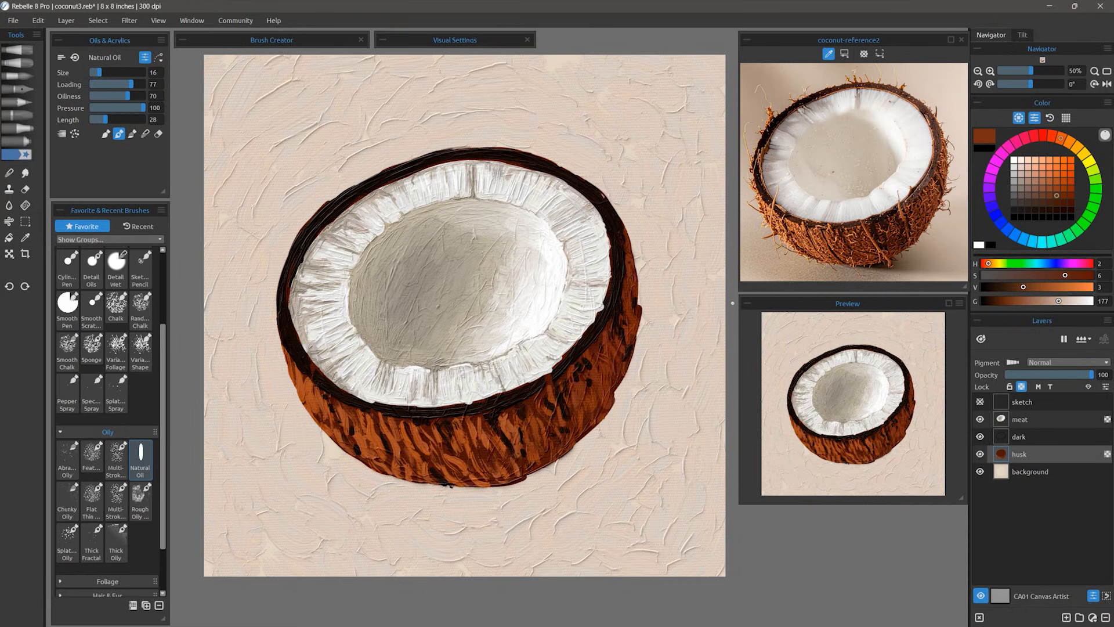
Sample a light orange from the reference husk and paint thin fiber strokes on the husk's left and middle with brush size 9
click(776, 206)
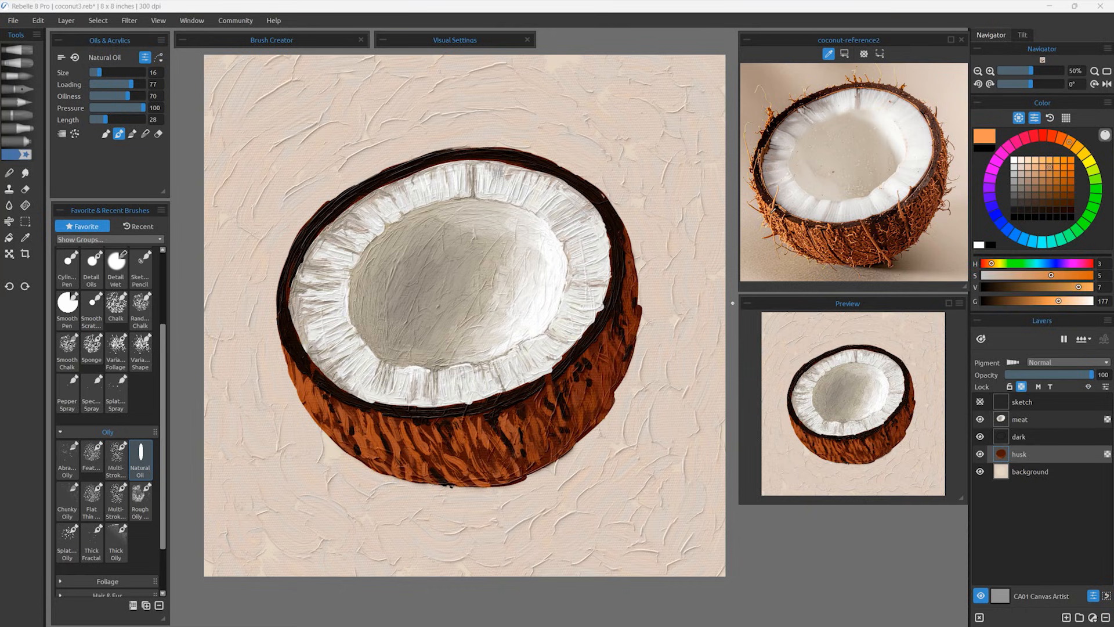
click(776, 206)
click(776, 206)
drag(99, 72, 95, 73)
mouse_move(287, 350)
mouse_down()
mouse_move(301, 395)
mouse_move(335, 426)
mouse_up()
mouse_move(354, 411)
mouse_down()
mouse_move(364, 452)
mouse_move(405, 461)
mouse_up()
drag(416, 430, 435, 468)
drag(479, 428, 507, 456)
Continue the thin fiber strokes over the husk's right side in successively darker, muted orange-browns
click(1049, 174)
click(1048, 181)
drag(552, 396, 563, 420)
mouse_move(577, 393)
mouse_down()
mouse_move(584, 417)
mouse_move(570, 444)
mouse_up()
mouse_move(616, 344)
mouse_down()
mouse_move(597, 389)
mouse_move(608, 356)
mouse_up()
click(1042, 188)
drag(637, 303, 627, 330)
Sample a pale orange from the reference husk and add bright fiber highlights along the husk's left and lower parts
click(771, 201)
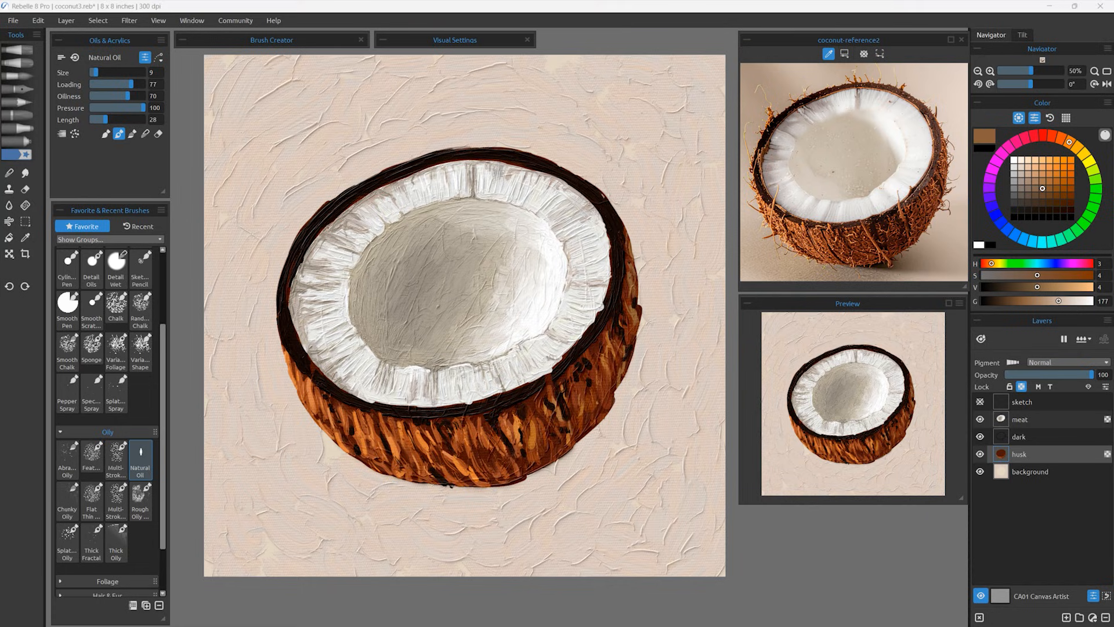
click(771, 200)
click(771, 200)
drag(285, 350, 315, 411)
mouse_move(327, 412)
mouse_down()
mouse_move(340, 437)
mouse_move(369, 453)
mouse_up()
drag(390, 439, 410, 480)
drag(450, 459, 457, 472)
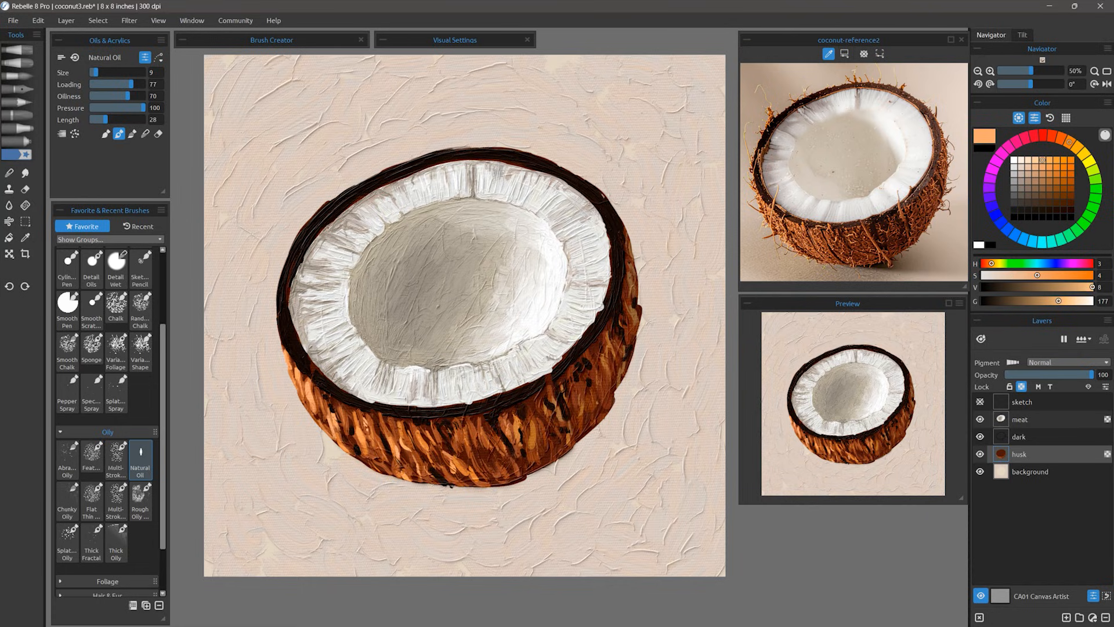
drag(327, 420, 337, 438)
drag(345, 407, 352, 424)
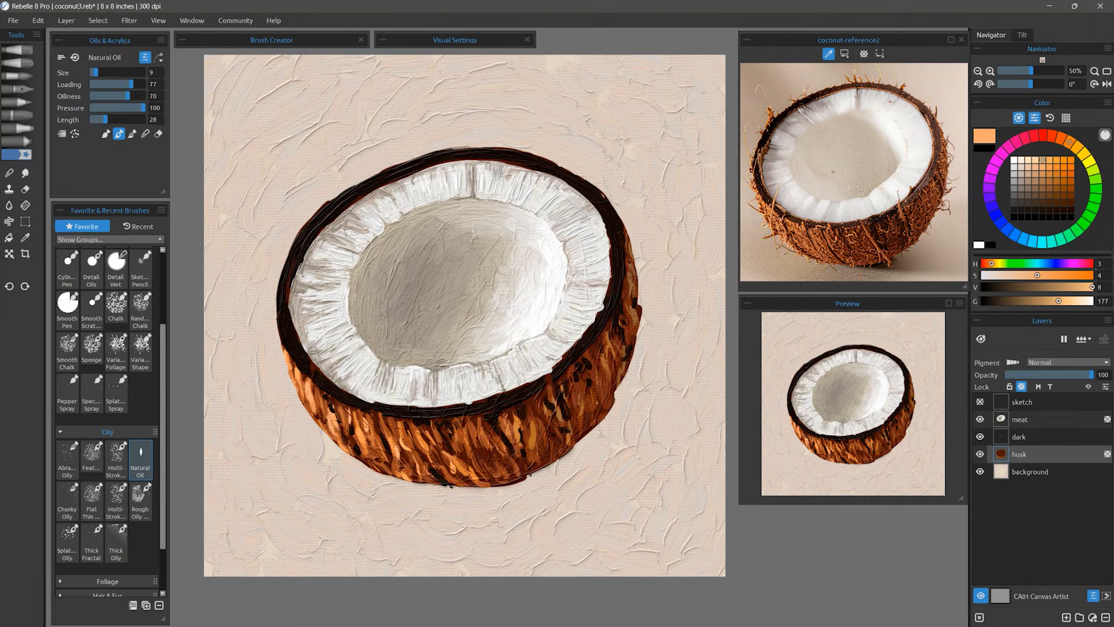
Finish the husk's right edge with a stroke, paint dark gaps between the fibers with Detail Wet at size 16, and sample husk browns
click(1050, 181)
drag(633, 269, 637, 324)
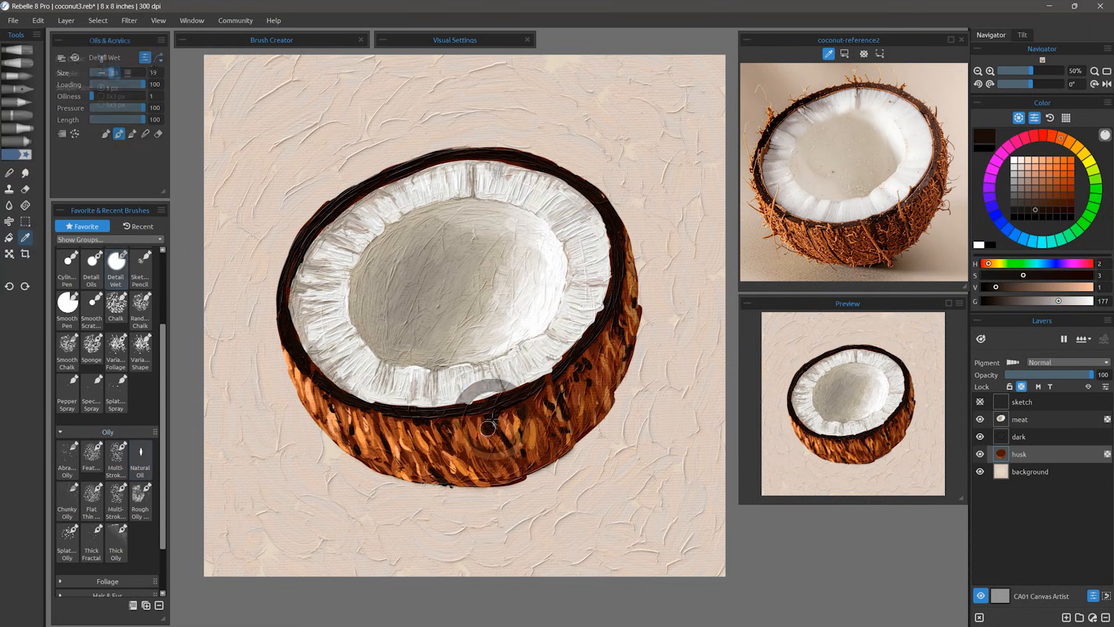
drag(525, 416, 531, 454)
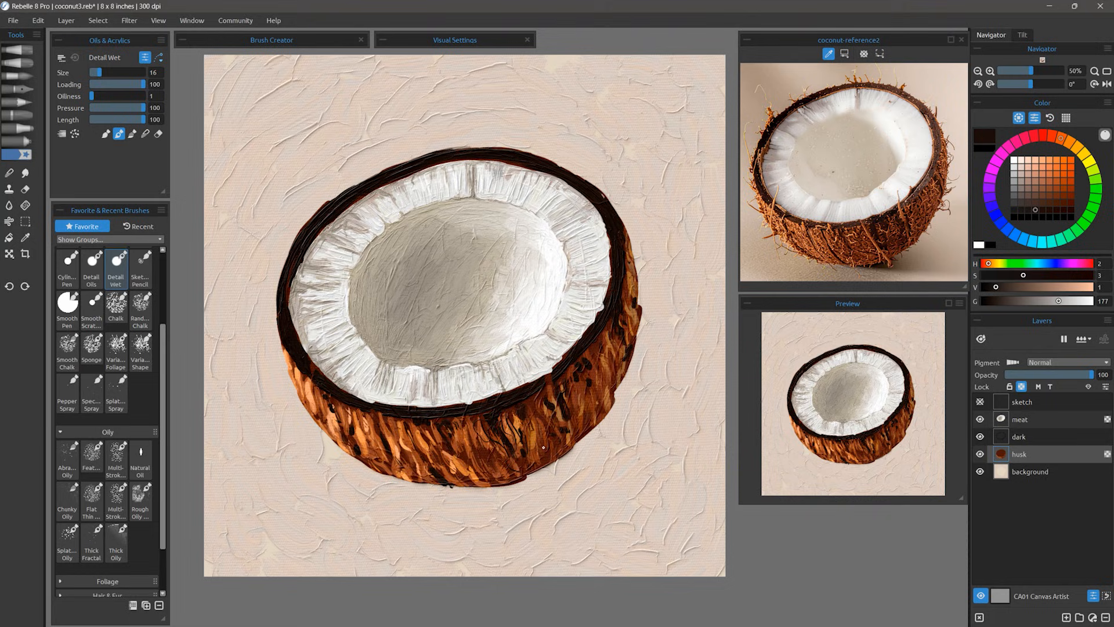
drag(556, 392, 539, 435)
drag(596, 364, 580, 413)
drag(620, 335, 613, 372)
drag(476, 428, 484, 458)
drag(399, 418, 413, 450)
drag(369, 414, 376, 444)
alt+click(423, 431)
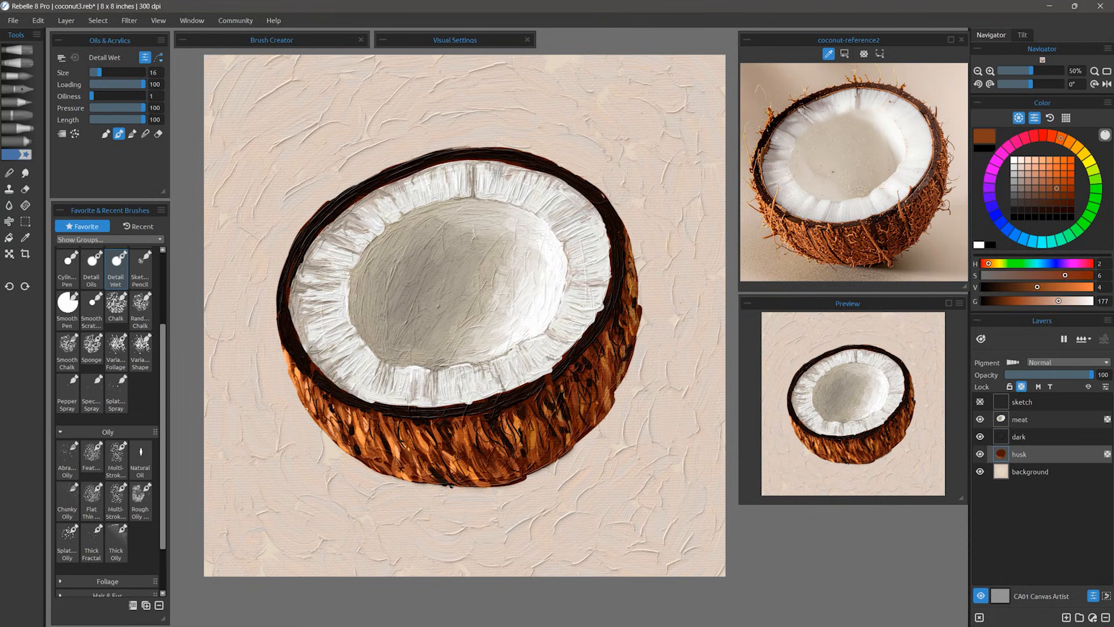
alt+click(612, 343)
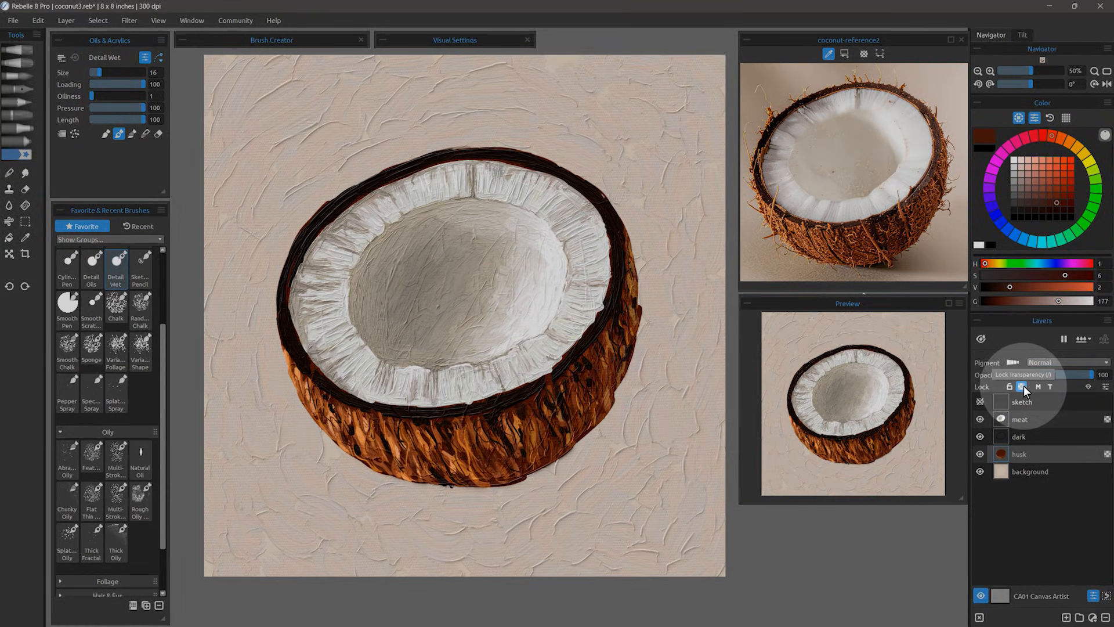
Unlock the husk layer's transparency and pull the husk's lower outline outward into ragged fibers by blending with Natural Oil at size 13
click(1022, 386)
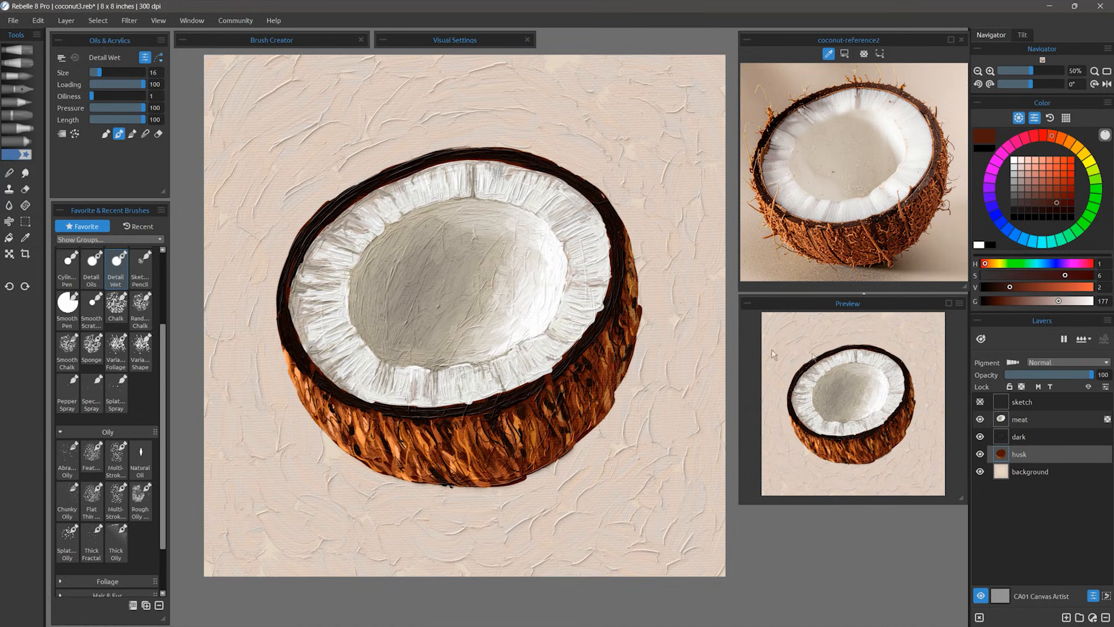
click(140, 455)
mouse_move(295, 386)
mouse_down()
mouse_move(362, 464)
mouse_move(528, 481)
mouse_move(614, 400)
mouse_move(637, 278)
mouse_up()
drag(527, 480, 537, 484)
drag(424, 487, 419, 490)
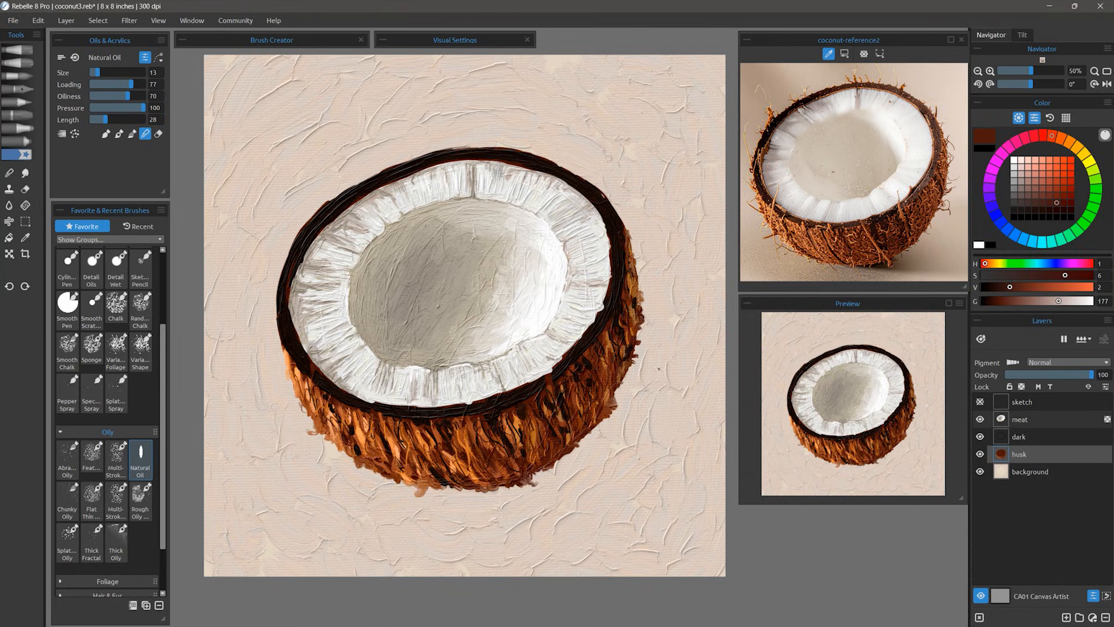
Erase small bits along the husk's lower-right outline to refine its ragged edge
click(158, 134)
drag(588, 435, 580, 440)
drag(617, 403, 609, 416)
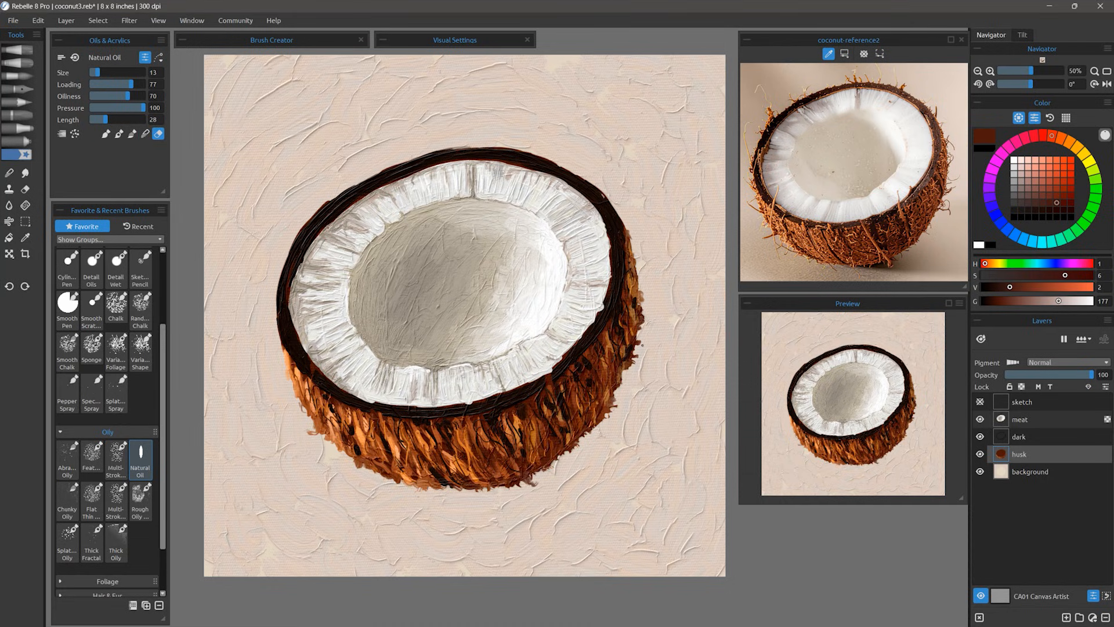
Lock the dark layer's transparency and paint muted grey-brown strokes around the coconut's dark rim with Natural Oil at size 13
click(1021, 437)
click(1020, 386)
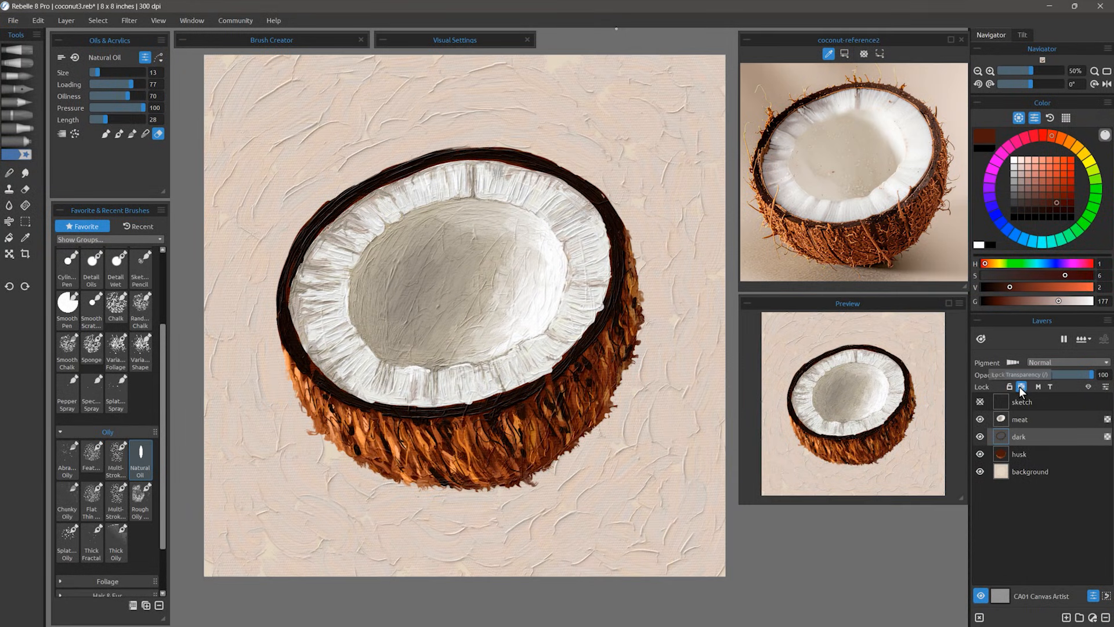
click(1028, 195)
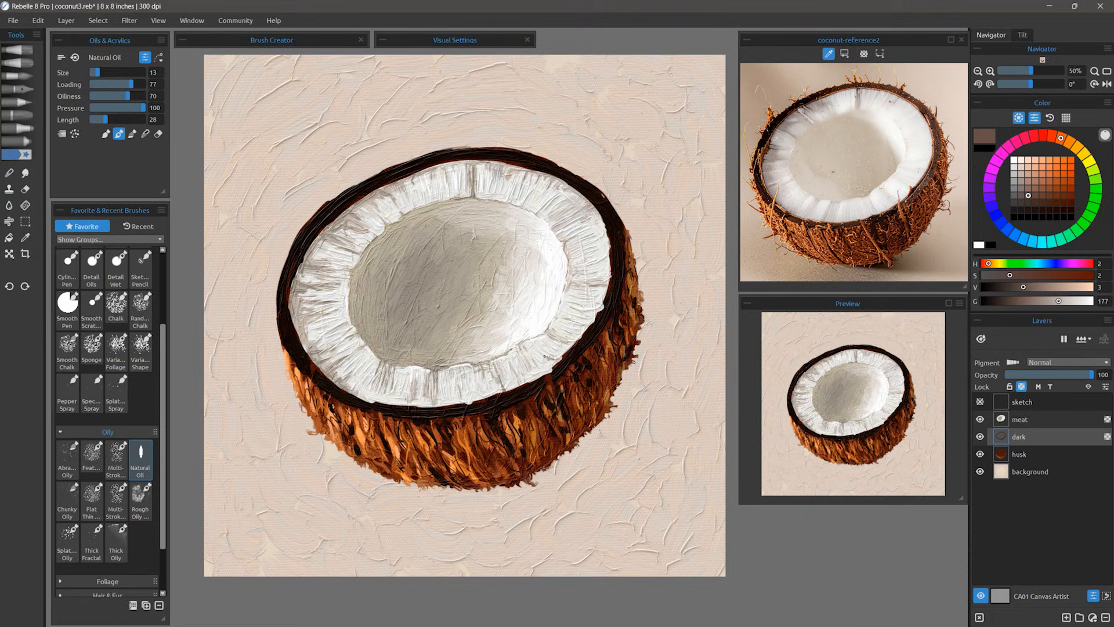
drag(579, 350, 618, 250)
mouse_move(616, 243)
mouse_down()
mouse_move(571, 185)
mouse_move(415, 164)
mouse_up()
drag(297, 249, 286, 316)
mouse_move(286, 320)
mouse_down()
mouse_move(368, 409)
mouse_move(435, 415)
mouse_up()
Sample a light grey from the coconut's cavity and add faint highlights to the rim's lower-right and left parts
alt+click(487, 300)
drag(500, 404, 537, 391)
drag(571, 359, 599, 326)
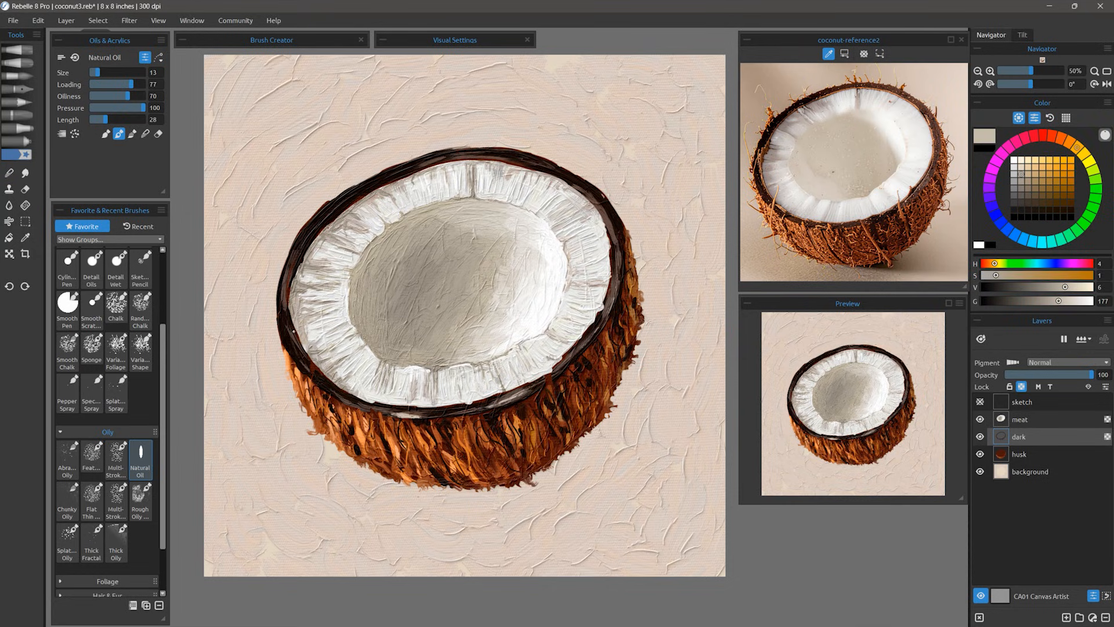
drag(289, 308, 316, 235)
Sample an orange-brown from the husk and line the rim's inner edge all around with Detail Wet at size 24
click(112, 262)
alt+click(430, 412)
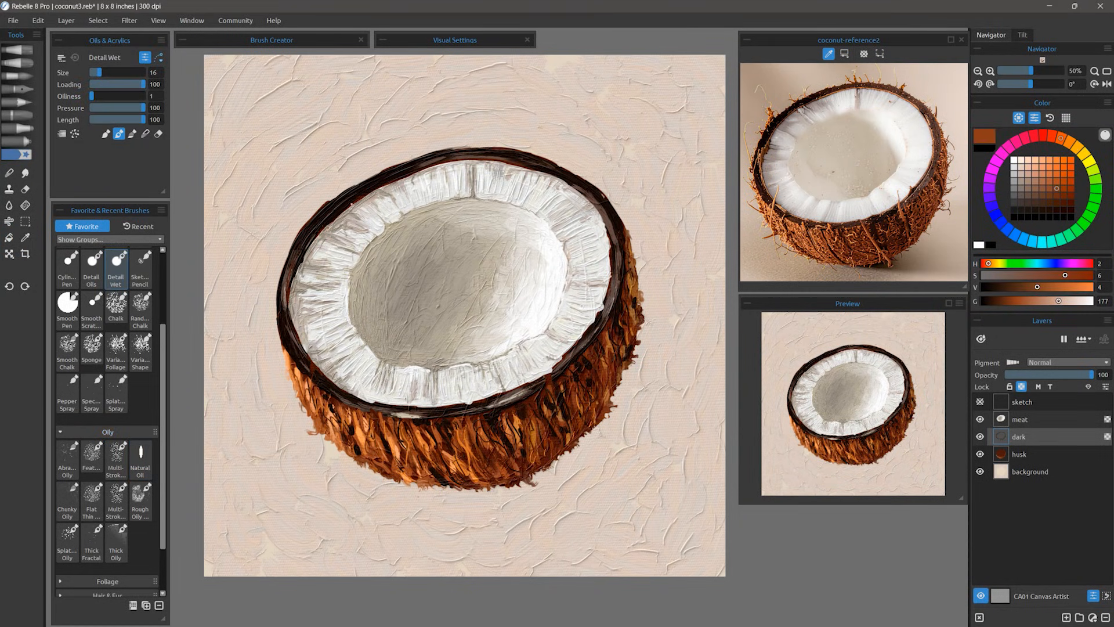
key(bracketright)
drag(350, 204, 413, 170)
mouse_move(354, 198)
mouse_down()
mouse_move(316, 234)
mouse_move(288, 286)
mouse_up()
mouse_move(288, 313)
mouse_down()
mouse_move(309, 367)
mouse_move(349, 396)
mouse_up()
mouse_move(413, 171)
mouse_down()
mouse_move(474, 159)
mouse_move(578, 189)
mouse_move(613, 276)
mouse_up()
drag(610, 297, 569, 354)
drag(349, 397, 481, 403)
Sample a lighter orange from the husk and accent the rim's inner edge, finishing the lower-right part in a muted brown
alt+click(621, 347)
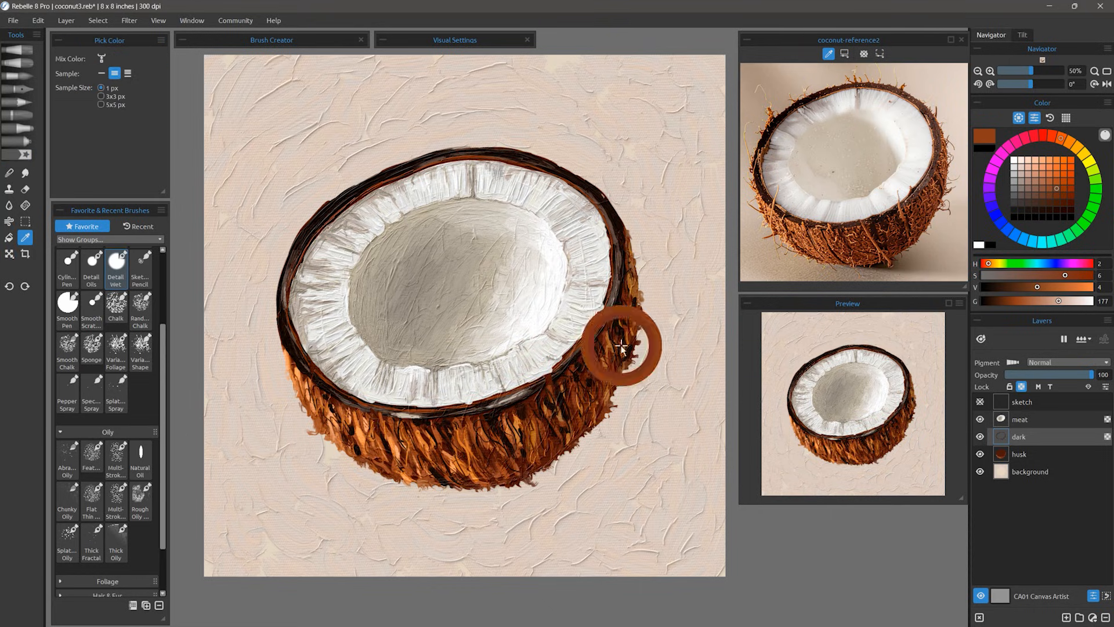
drag(445, 160, 416, 170)
drag(416, 170, 358, 198)
drag(438, 161, 473, 158)
drag(289, 313, 310, 361)
drag(322, 375, 344, 393)
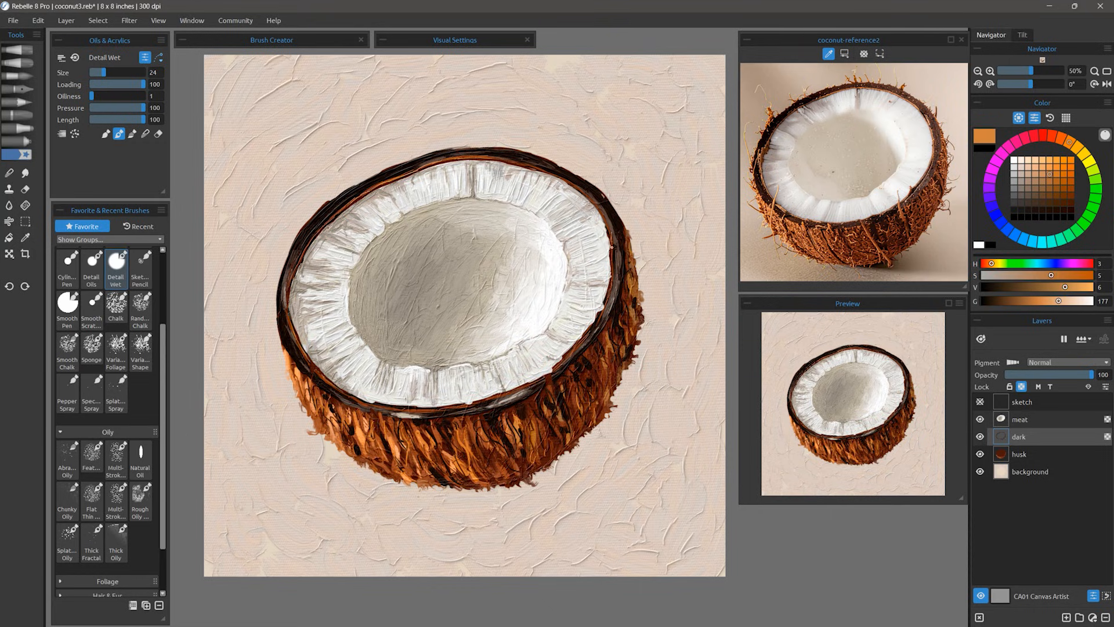
drag(601, 311, 590, 331)
drag(583, 342, 556, 367)
click(1043, 188)
drag(601, 311, 579, 344)
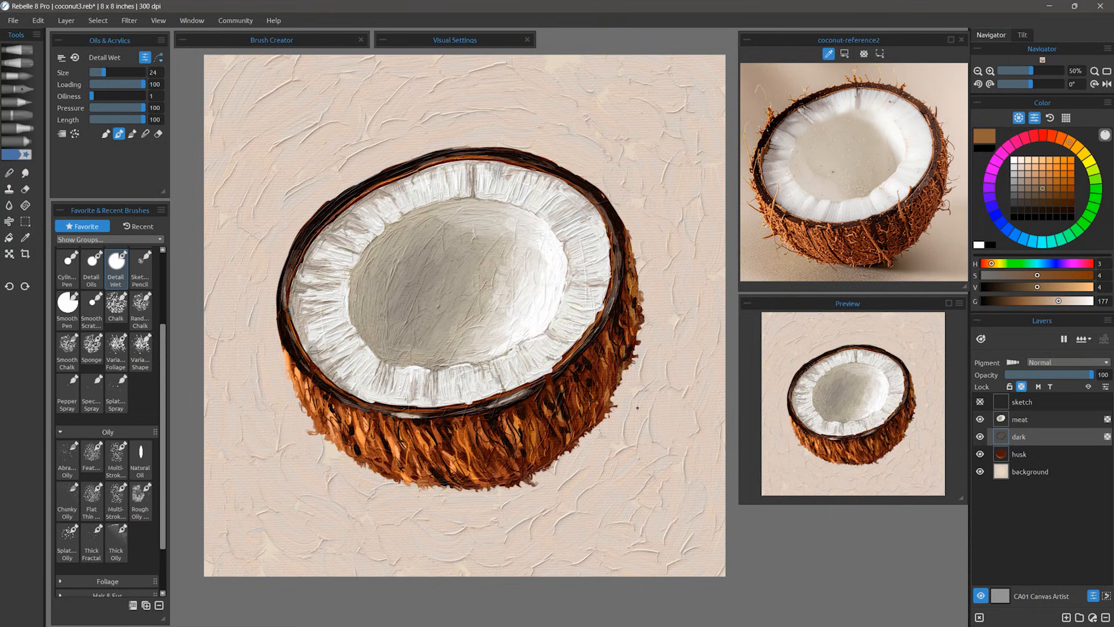
On the meat layer, paint a thin reddish-brown accent sampled from the husk along the cavity's upper-right edge and blend it in
click(1022, 419)
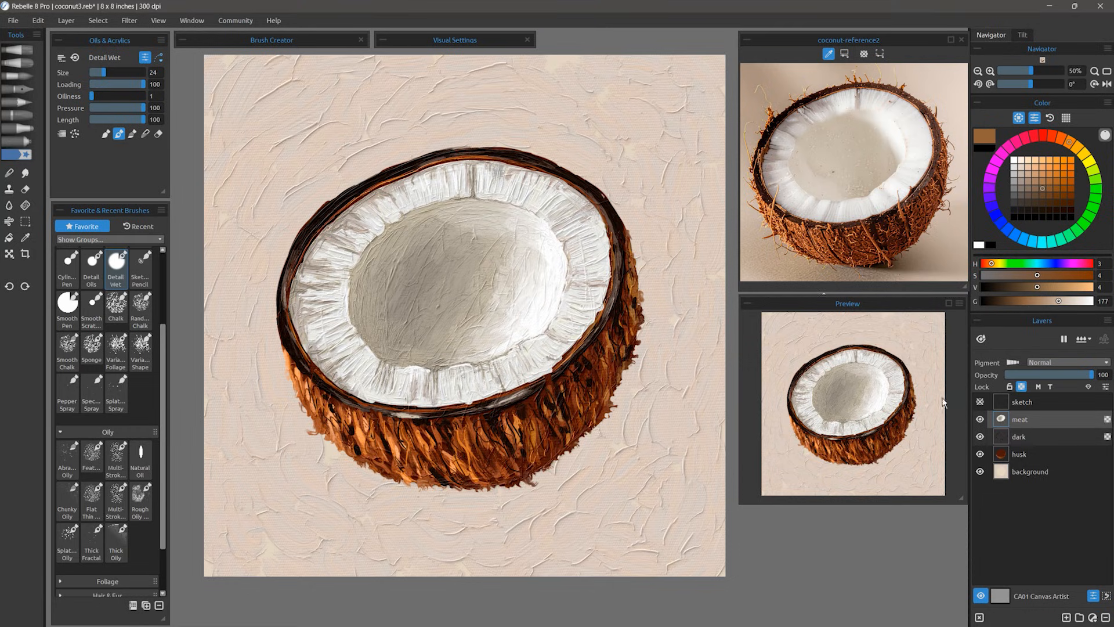
alt+click(600, 370)
alt+click(587, 324)
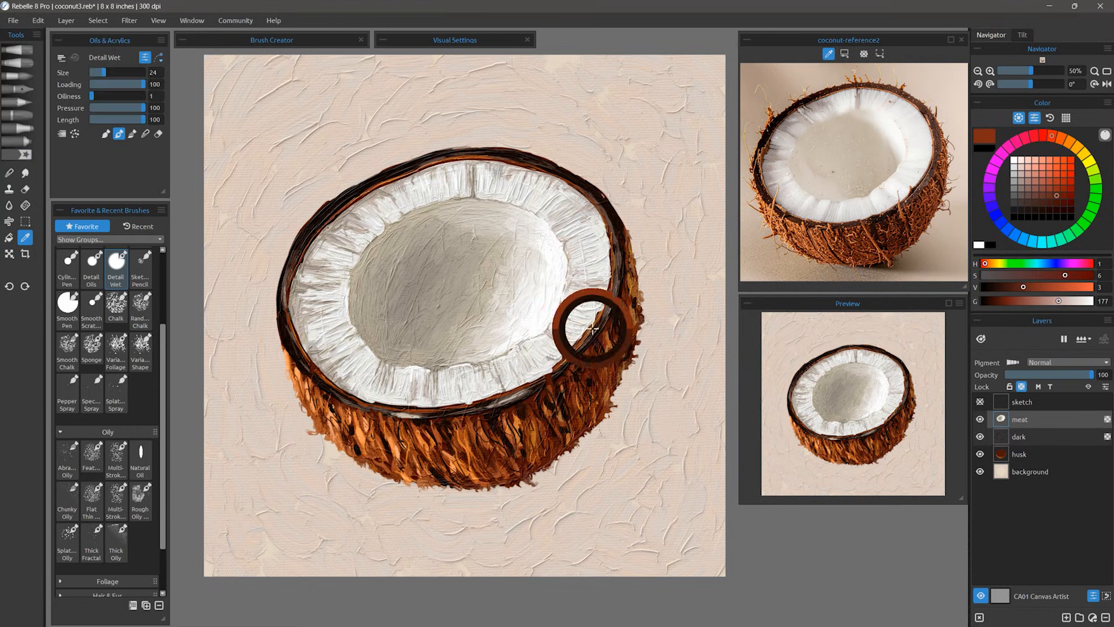
drag(569, 265, 568, 279)
key(b)
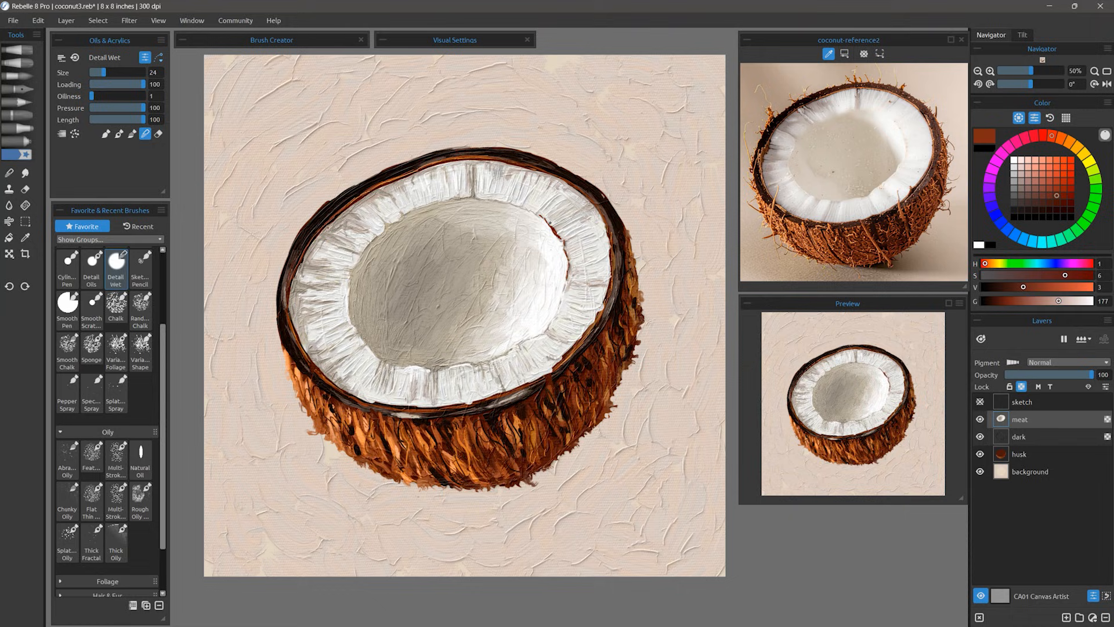
drag(551, 222, 561, 239)
Name the new layer under the husk shadow and set its blending mode to Multiply
text(shadow)
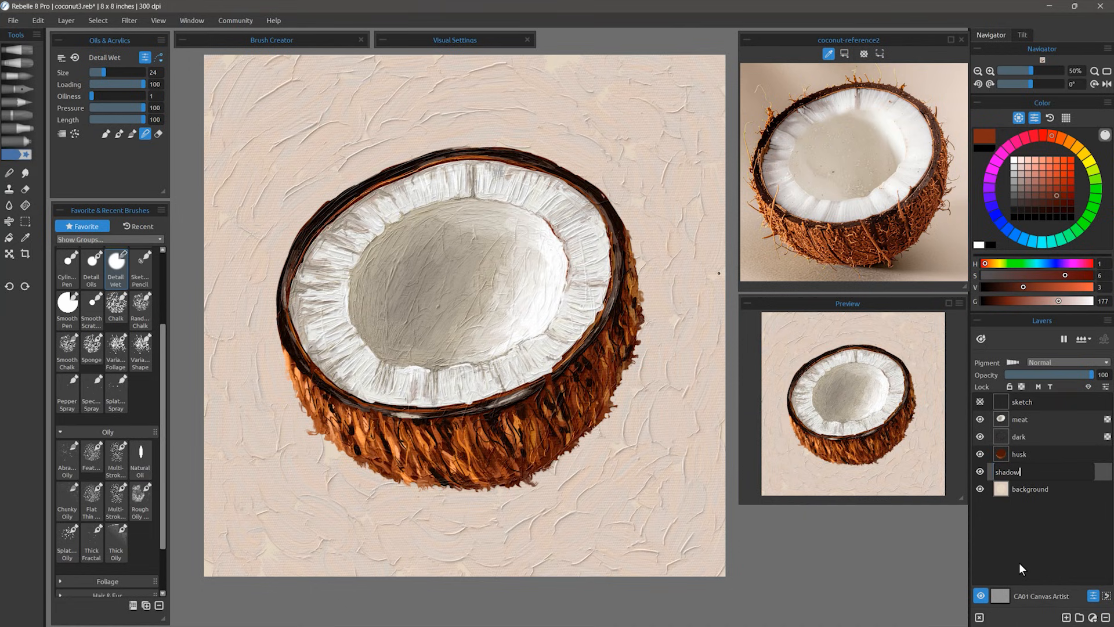
key(Return)
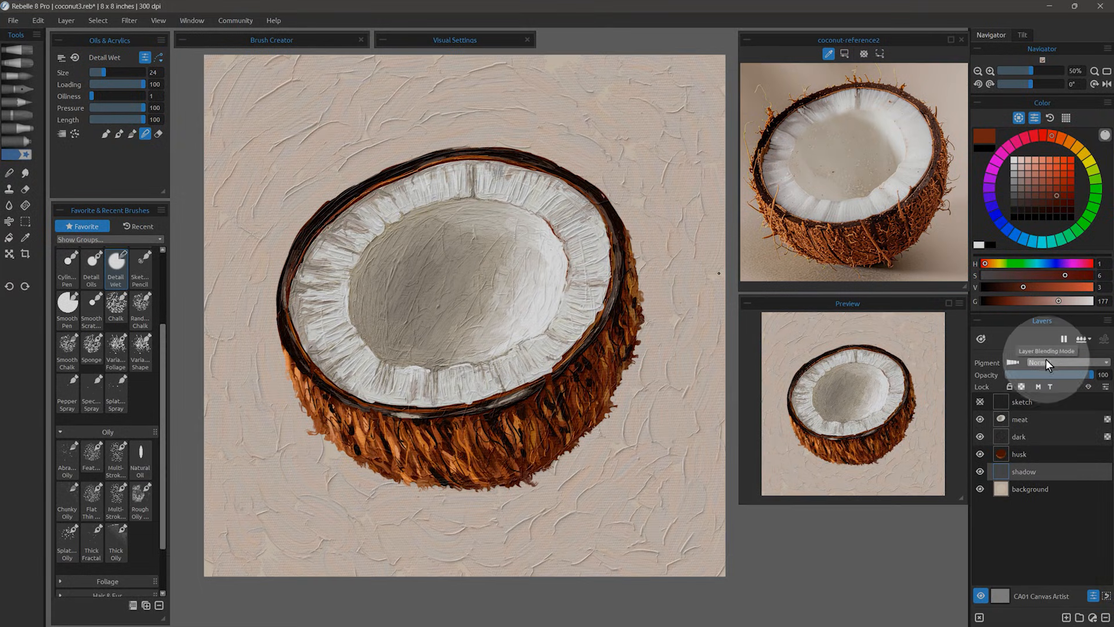
click(1046, 361)
click(1047, 387)
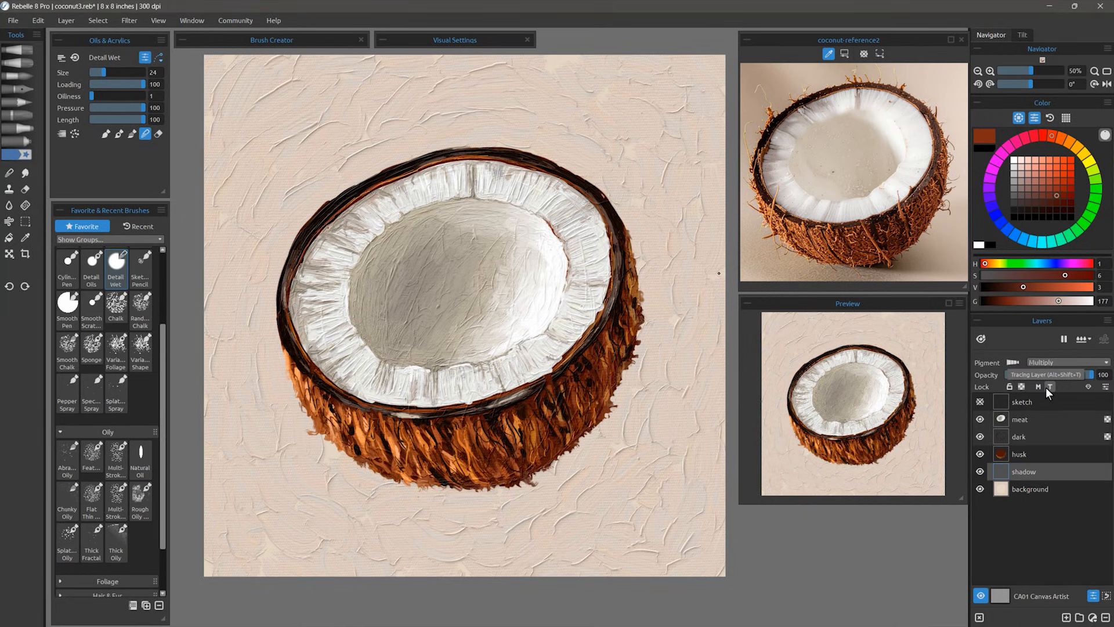
Sample a warm grey from the cavity and paint the coconut's cast shadow toward the lower right with Natural Oil at size 54
key(i)
alt+click(420, 275)
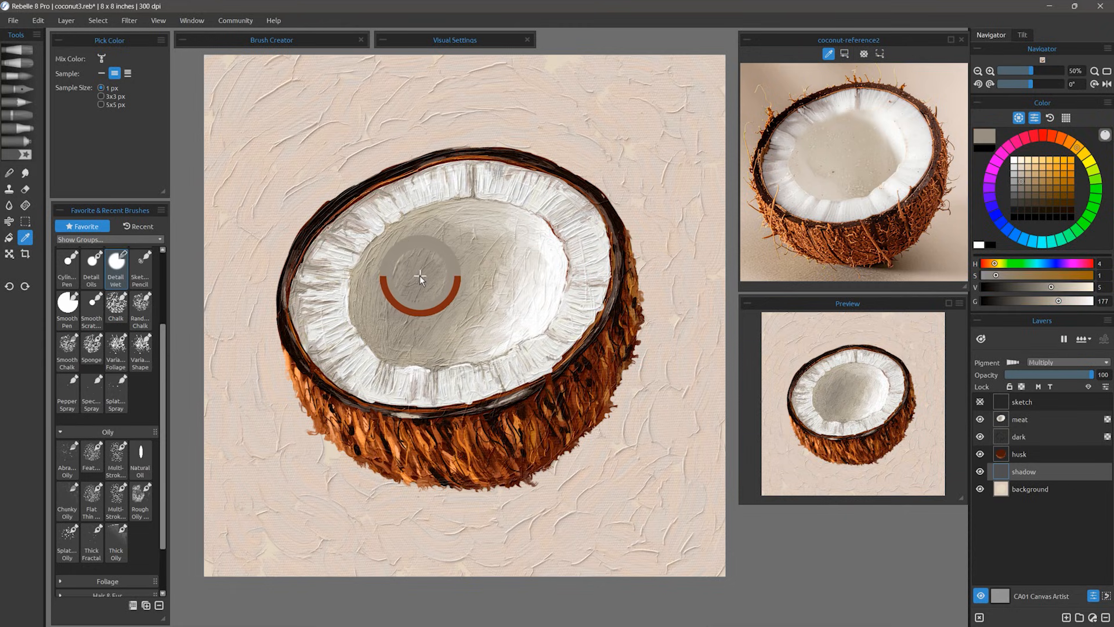
click(144, 458)
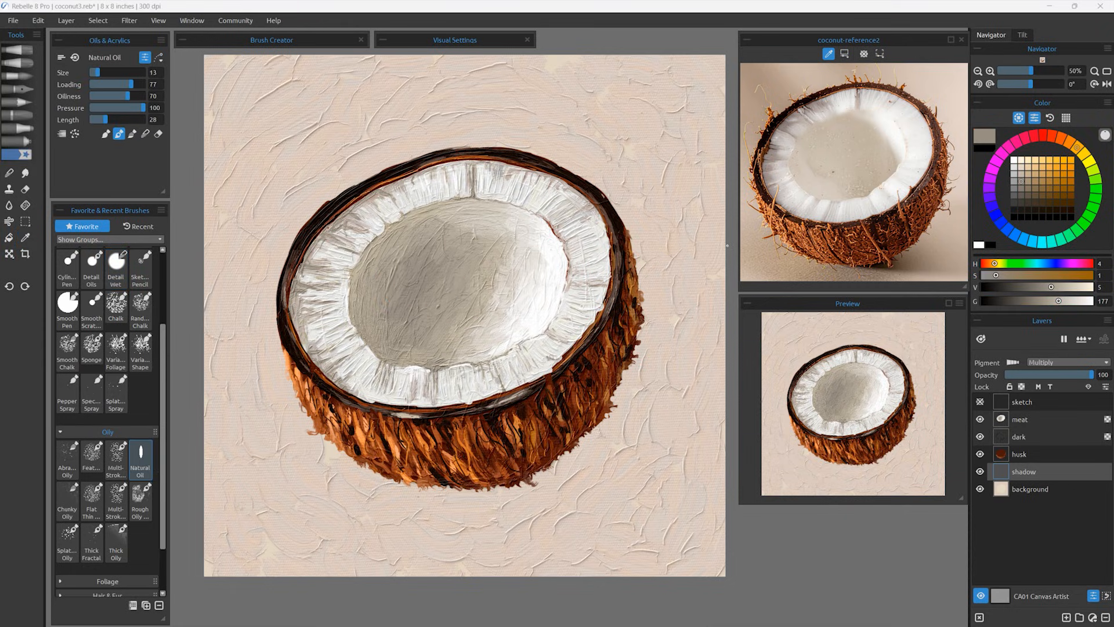
drag(481, 476, 587, 459)
mouse_move(641, 305)
mouse_down()
mouse_move(711, 366)
mouse_move(641, 394)
mouse_move(696, 504)
mouse_move(719, 429)
mouse_move(725, 511)
mouse_up()
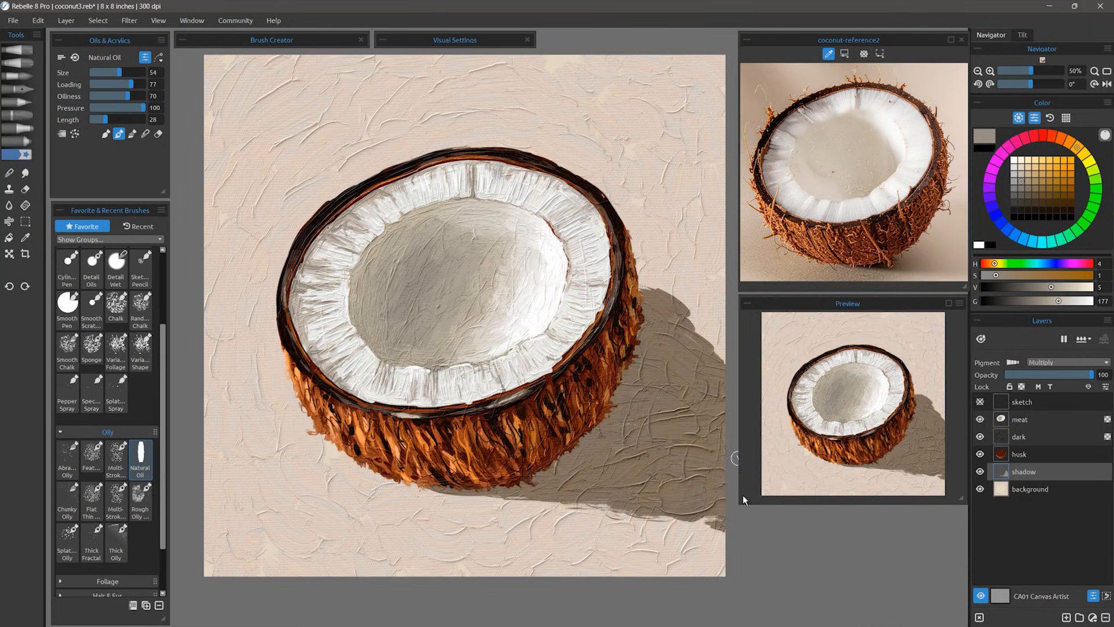
drag(653, 300, 643, 284)
Choose a darker grey and deepen the cast shadow close to the husk's underside and right edge
click(1021, 196)
mouse_move(450, 491)
mouse_down()
mouse_move(597, 456)
mouse_move(649, 353)
mouse_up()
mouse_move(648, 353)
mouse_down()
mouse_move(640, 463)
mouse_move(656, 451)
mouse_up()
Blend the cast shadow's outer edges and darker core smoothly, and adjust the shadow layer's impasto depth
key(n)
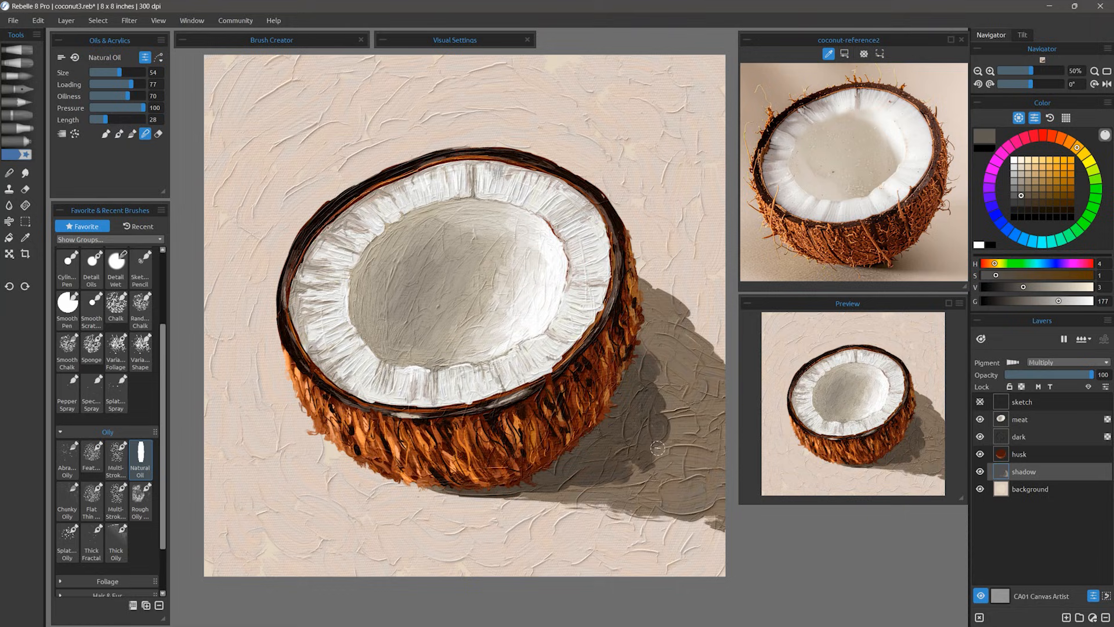
drag(647, 286, 717, 348)
mouse_move(710, 531)
mouse_down()
mouse_move(493, 498)
mouse_move(693, 435)
mouse_move(698, 508)
mouse_move(624, 500)
mouse_up()
mouse_move(714, 322)
mouse_down()
mouse_move(652, 284)
mouse_move(697, 304)
mouse_move(705, 386)
mouse_move(674, 451)
mouse_up()
click(1106, 387)
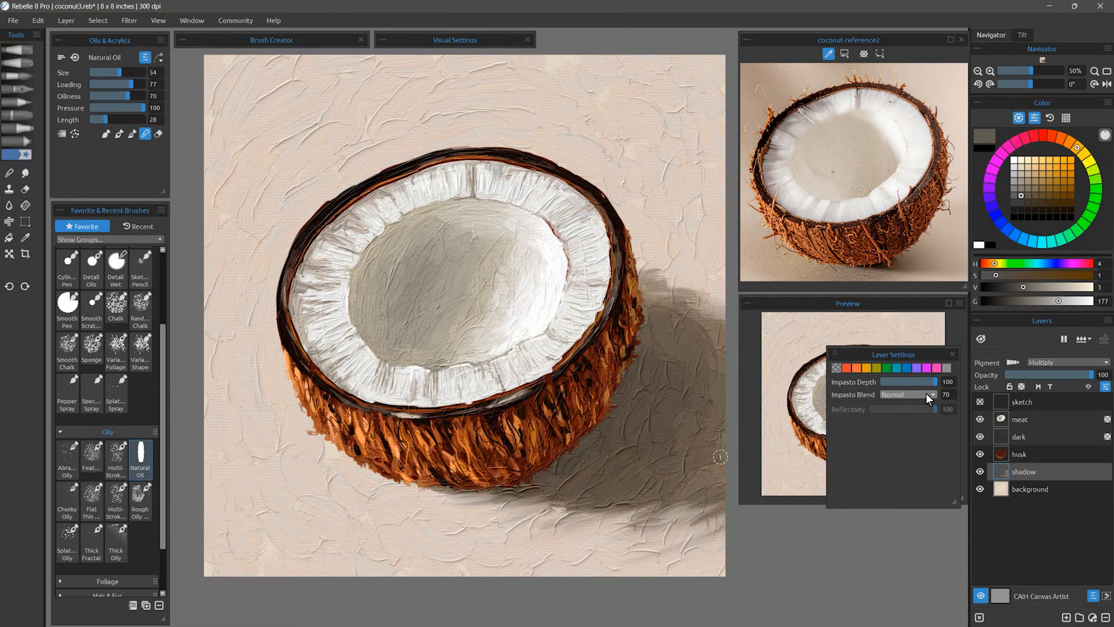
drag(892, 380, 921, 381)
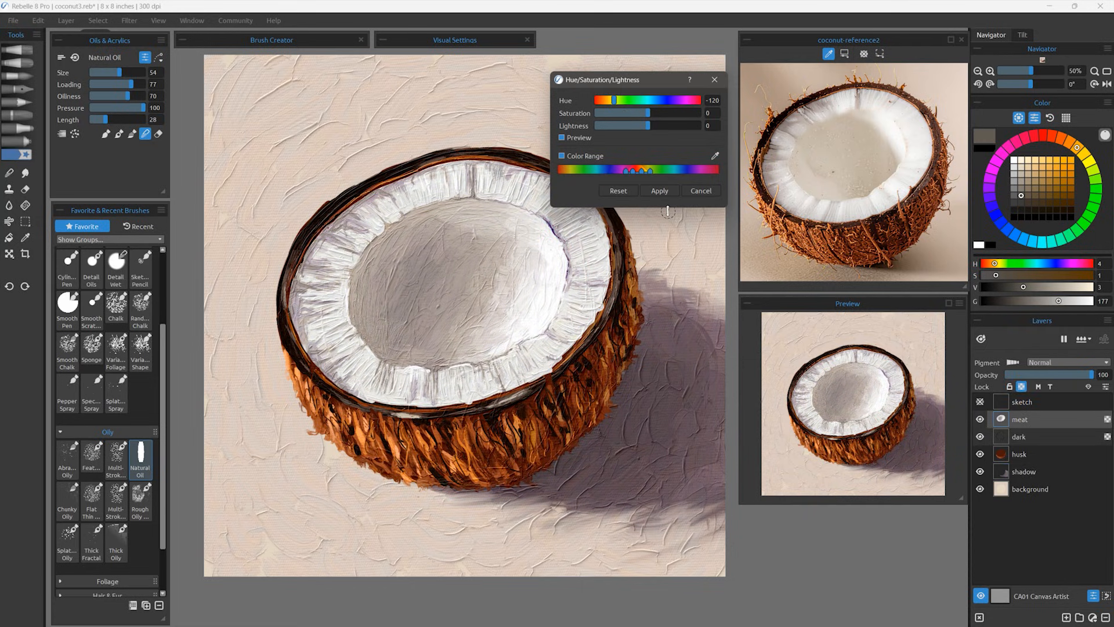
Shift the targeted color range and lower the saturation in the meat layer's Hue/Saturation/Lightness adjustment, and apply it
drag(638, 170, 655, 171)
drag(647, 113, 622, 116)
key(Return)
View the painting and the coconut reference in greyscale to compare their values, and restore the reference's color
key(g)
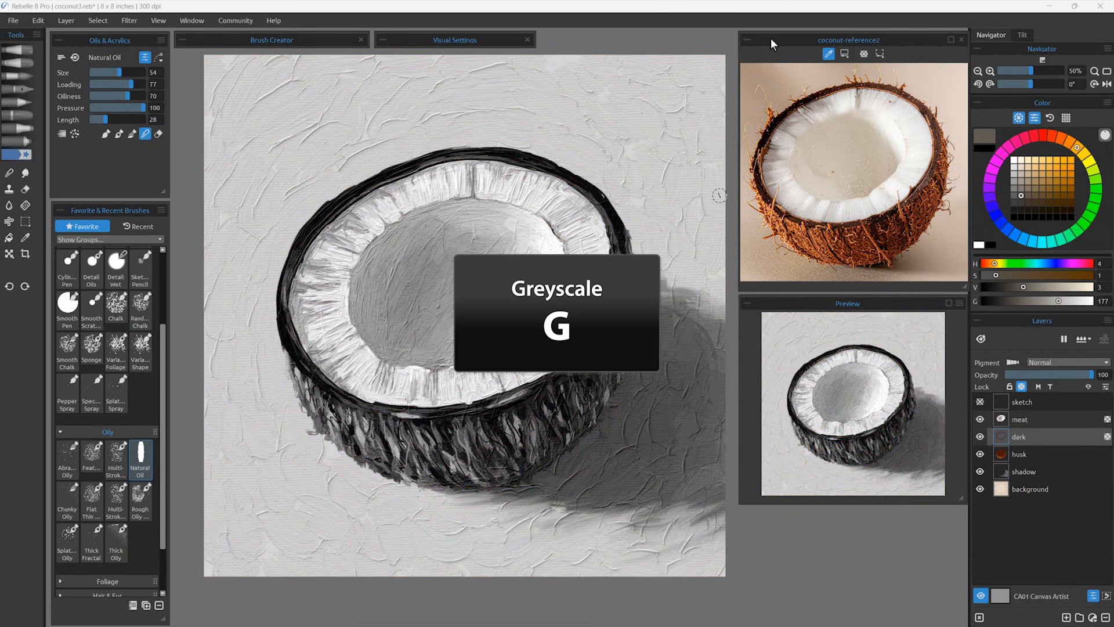
click(844, 52)
click(813, 72)
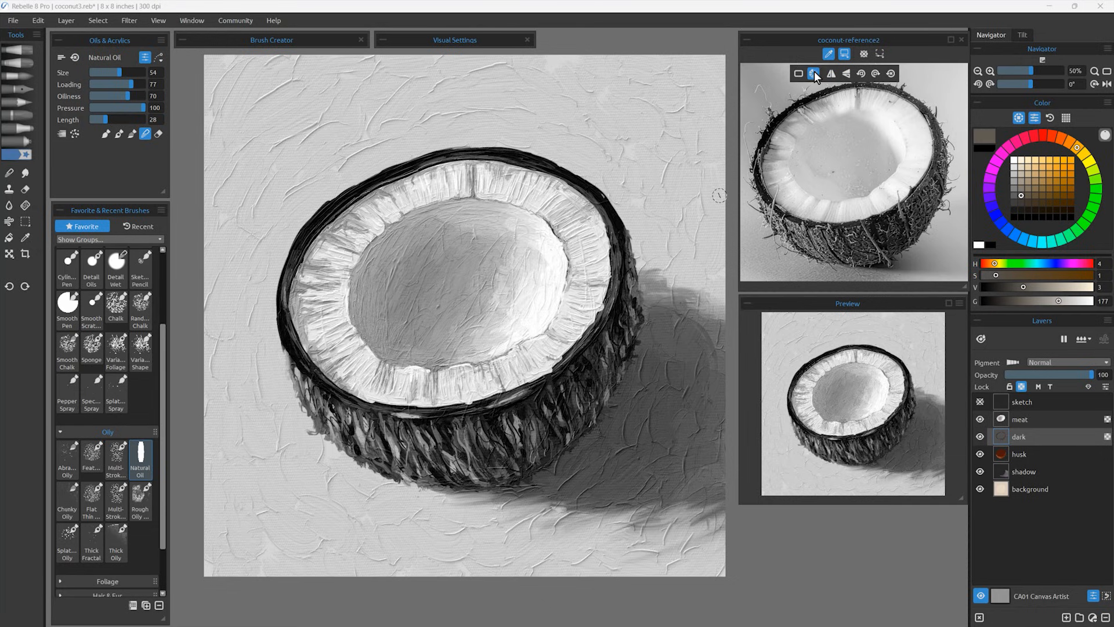
click(813, 72)
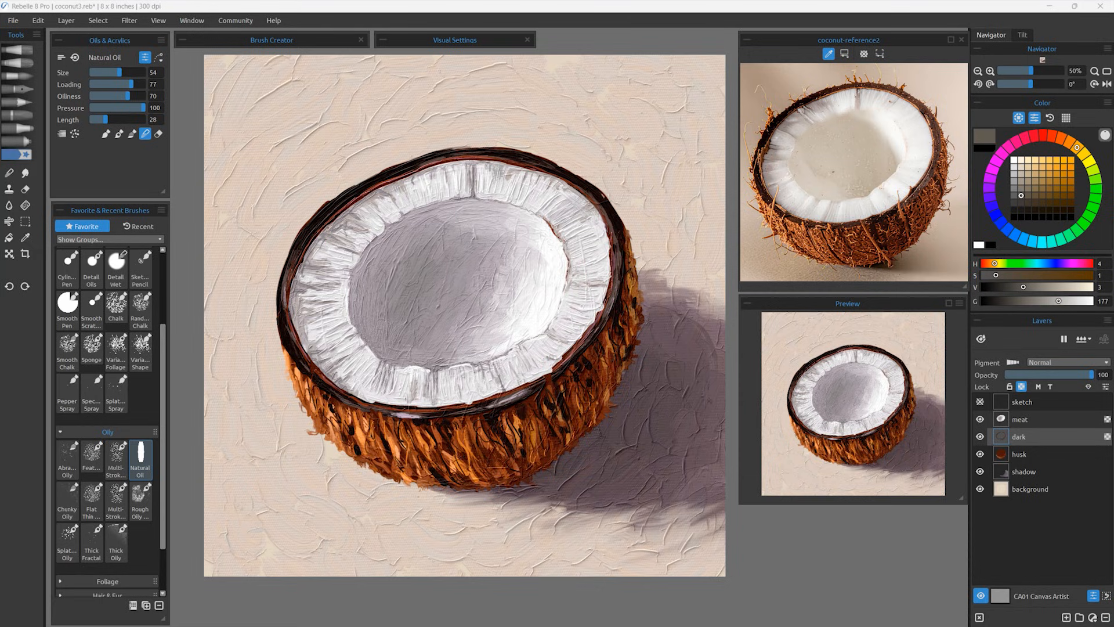
Save the painting as a new Rebelle file named coconut4
click(13, 20)
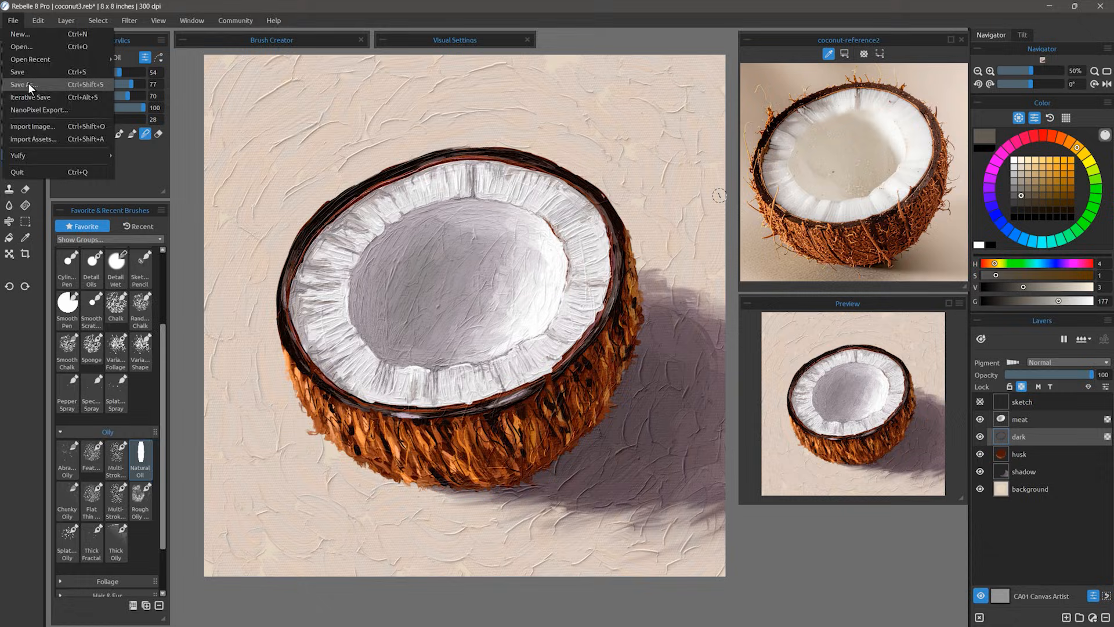
click(23, 82)
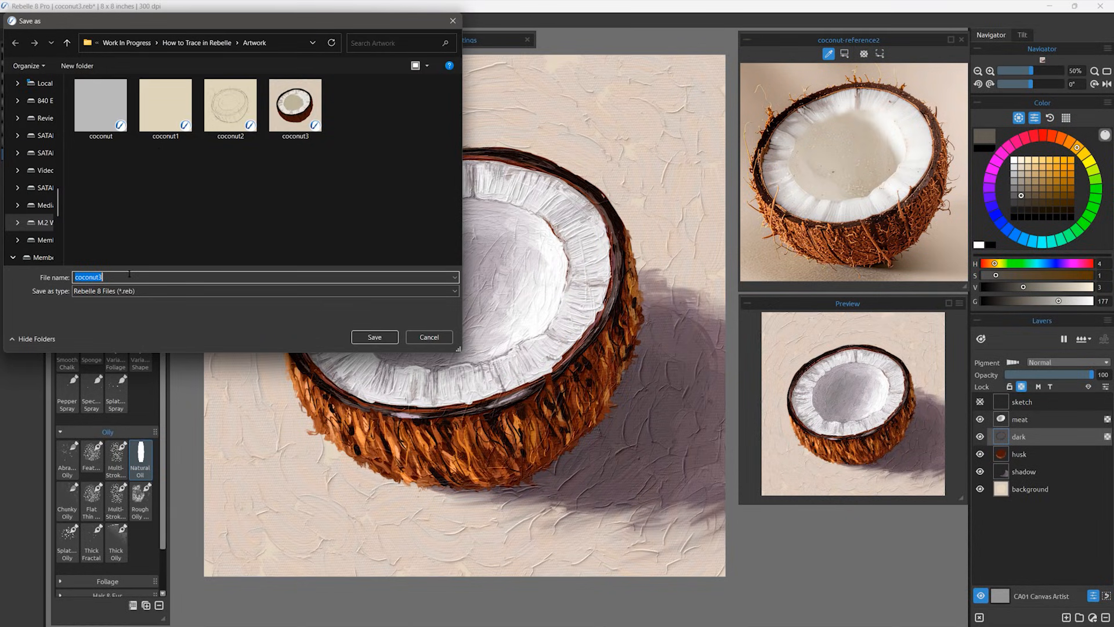
text(coconut4)
key(Return)
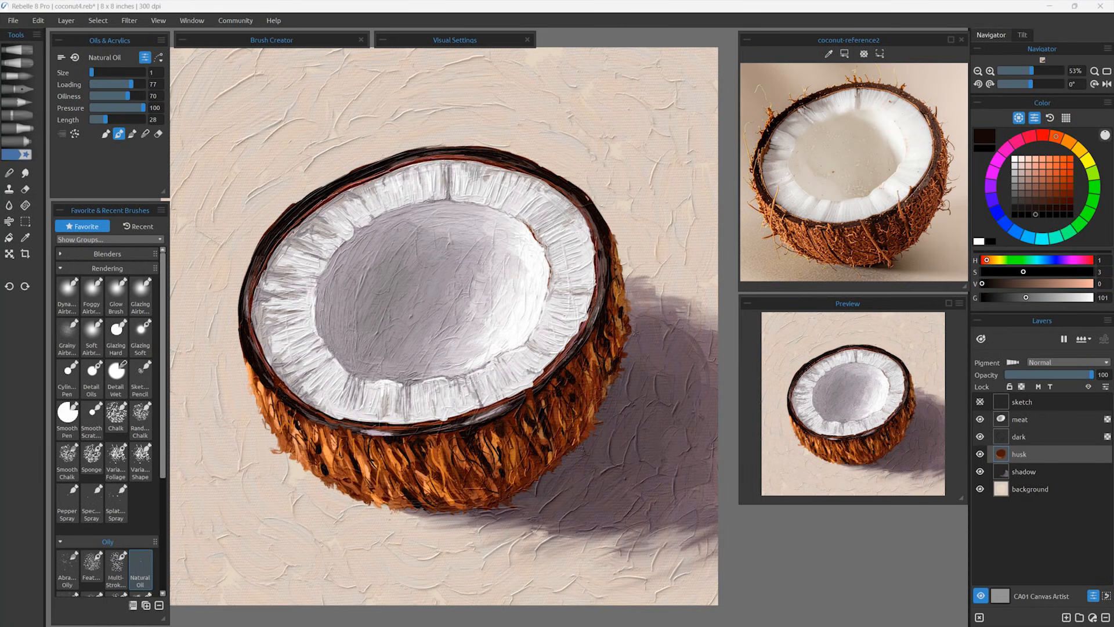
Add a layer named fibers-behind beneath the husk layer and another named fibers-above over the meat layer
click(1058, 614)
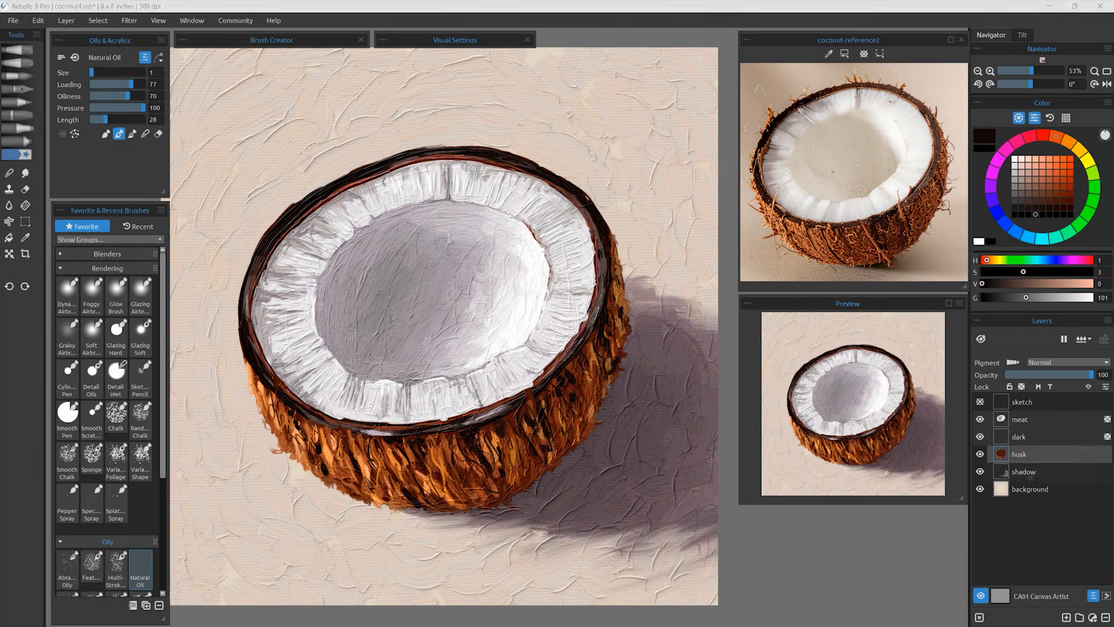
text(fibers behind)
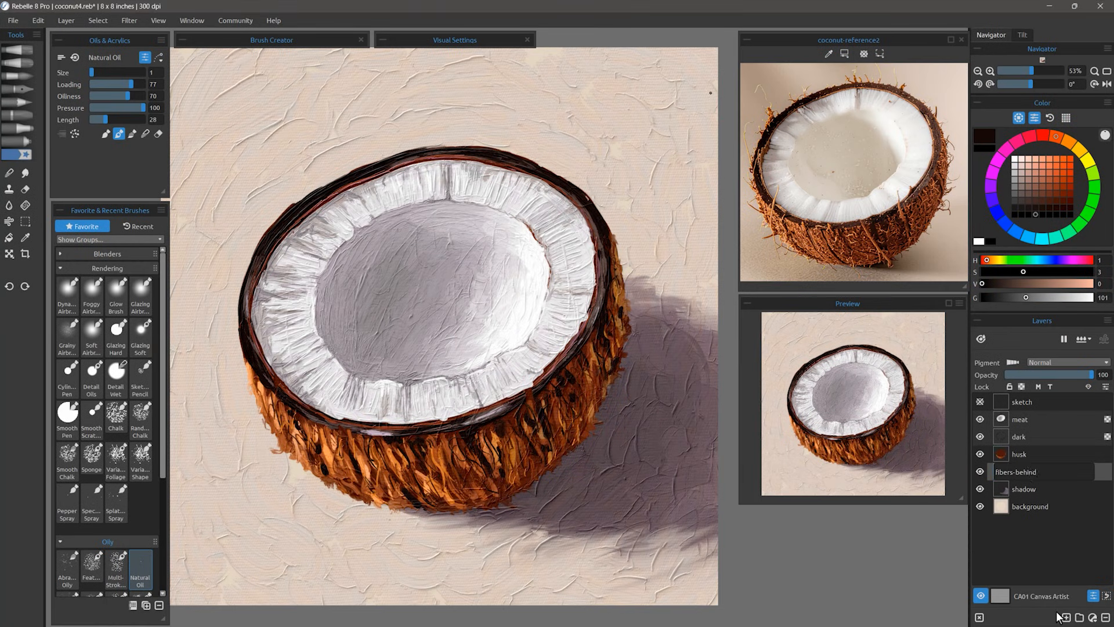
key(Return)
key(ctrl+shift+n)
text(fibers-above)
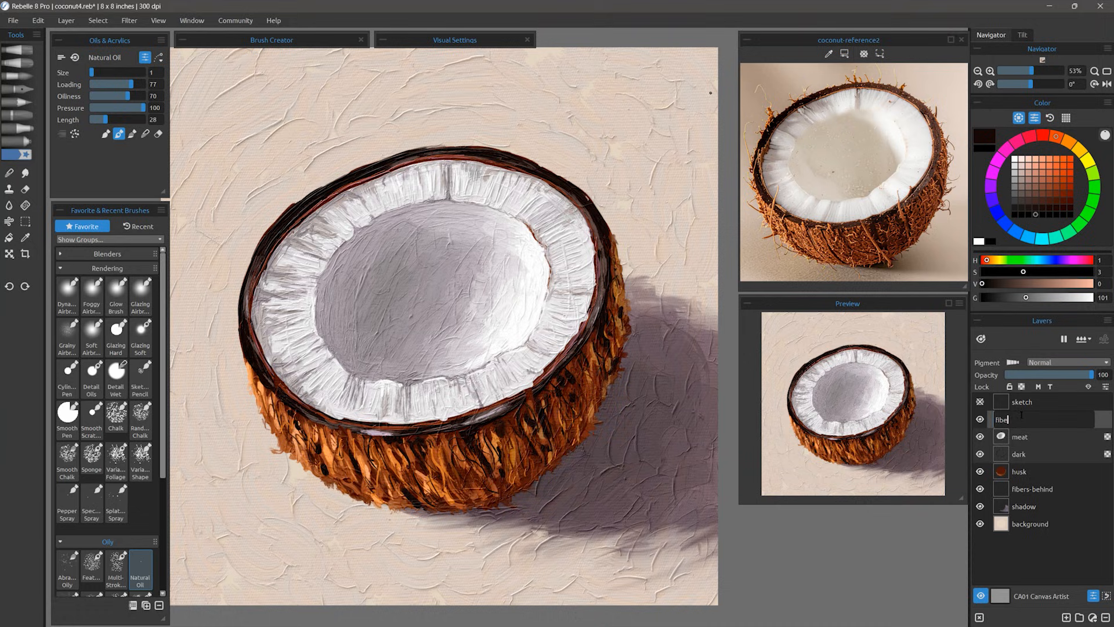
key(Return)
Color-tag the layers: orange for both fiber layers and the husk, grey for meat, blue for dark, and purple for shadow
click(1105, 386)
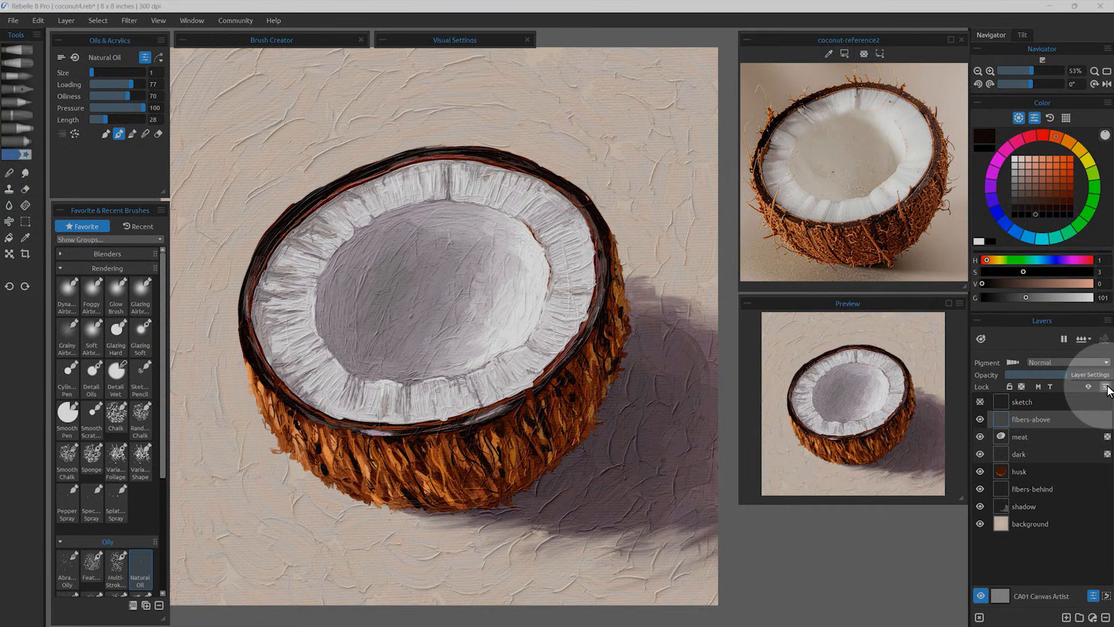
click(856, 367)
click(856, 367)
click(1036, 490)
click(857, 368)
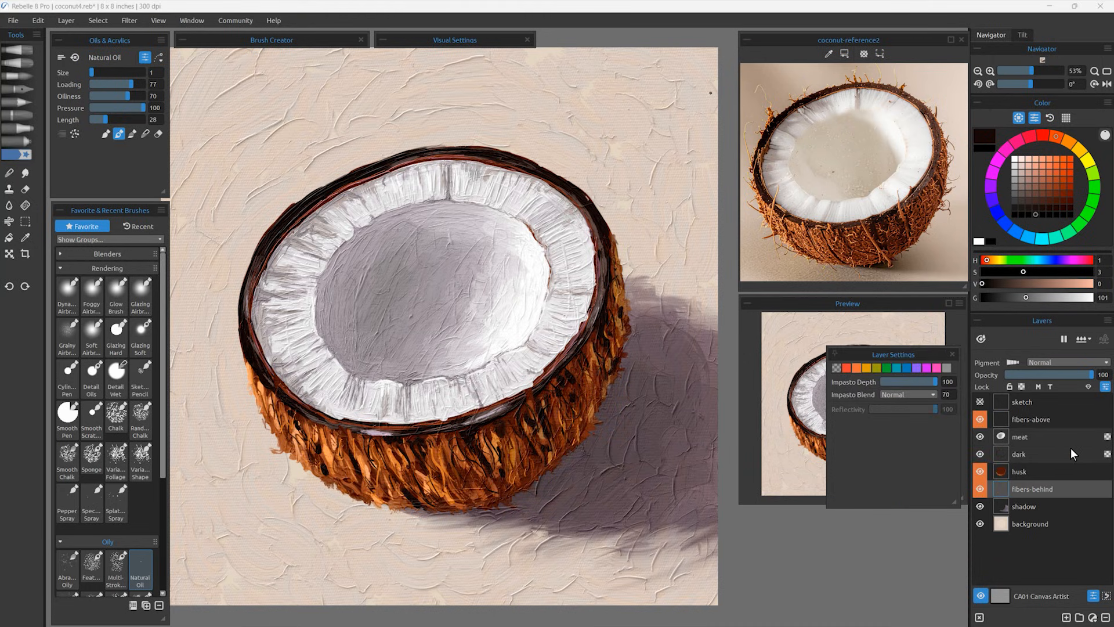
click(1032, 437)
click(947, 367)
click(1033, 455)
click(846, 368)
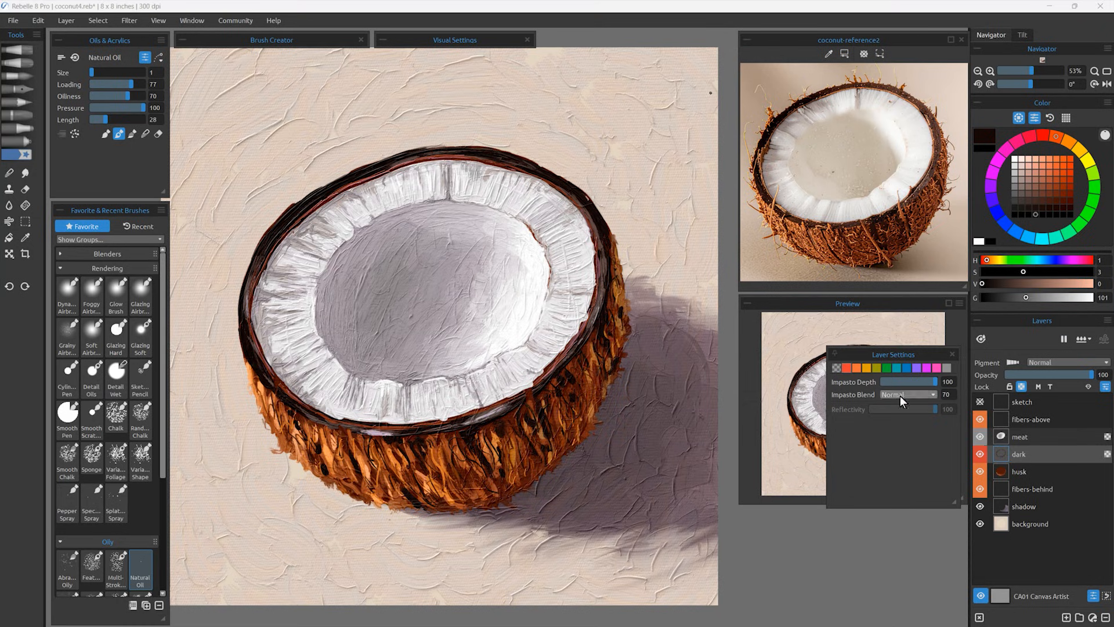
click(1019, 504)
click(906, 368)
On the fibers-behind layer, paint short dark brown fibers sticking out around the coconut's outer edge with the Natural Oil brush
click(1031, 489)
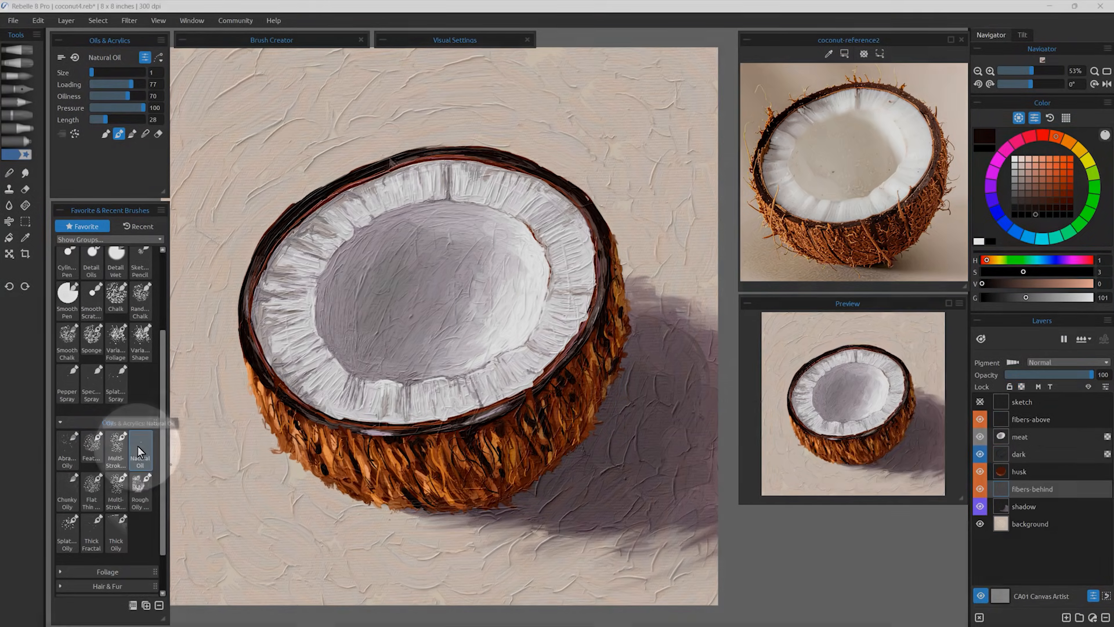
alt+click(385, 166)
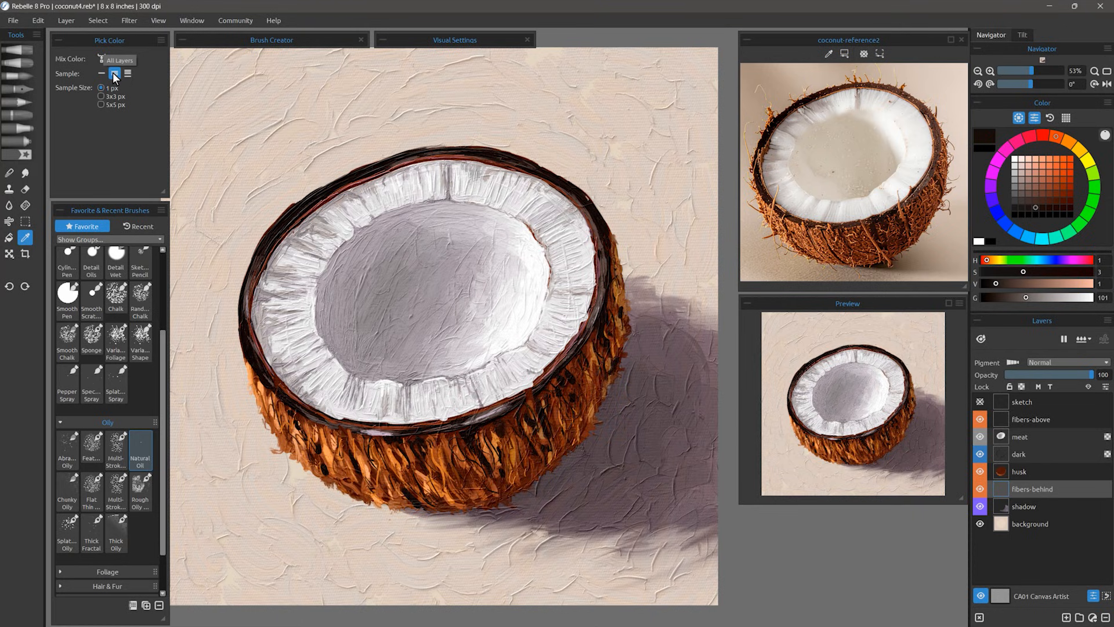
key(b)
drag(381, 160, 379, 150)
drag(333, 178, 328, 160)
drag(457, 147, 457, 132)
drag(253, 258, 249, 245)
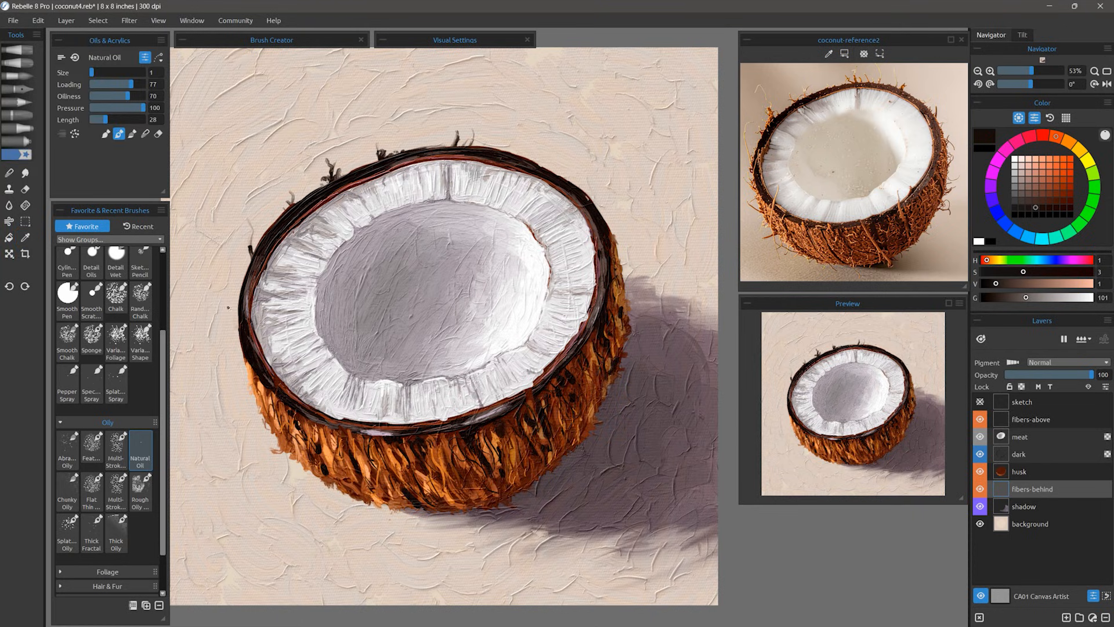
drag(238, 318, 224, 306)
drag(274, 443, 254, 451)
drag(540, 167, 547, 154)
drag(350, 499, 342, 527)
drag(257, 385, 264, 394)
Sample orange from the husk and paint small orange fibers among the dark ones along the rim, left side and bottom
alt+click(264, 393)
drag(339, 189, 328, 185)
drag(387, 167, 388, 158)
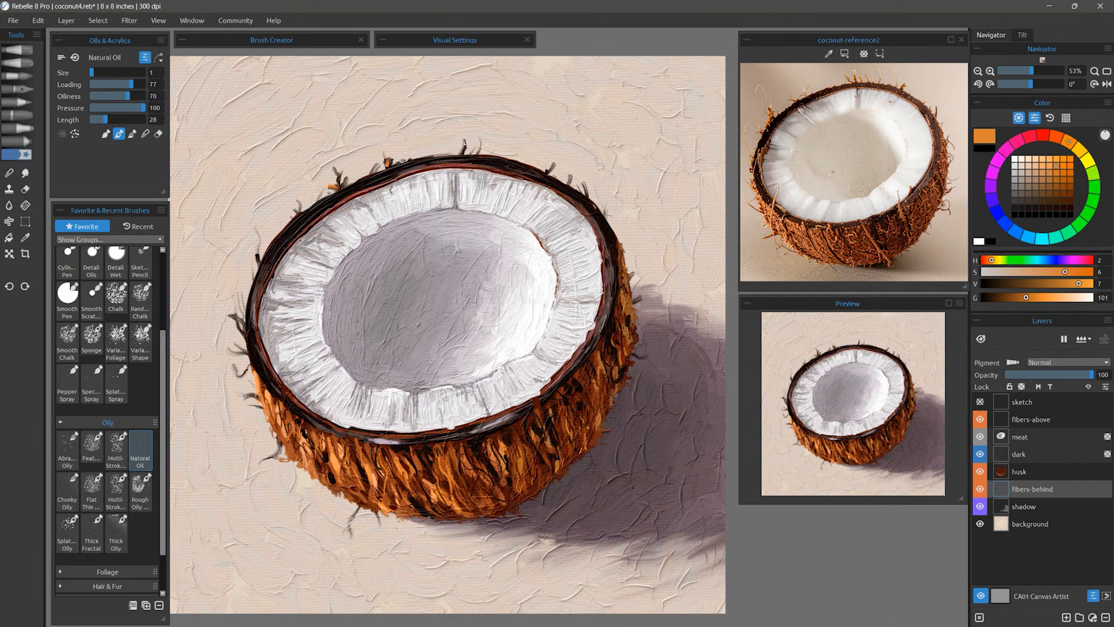
drag(546, 173, 552, 163)
drag(246, 353, 230, 350)
drag(262, 399, 251, 396)
drag(356, 509, 349, 532)
Sample dark brown and add more short fibers along the top, left and upper-right outer rim
alt+click(616, 272)
drag(406, 162, 439, 152)
drag(251, 295, 245, 289)
drag(529, 166, 533, 161)
drag(601, 212, 606, 207)
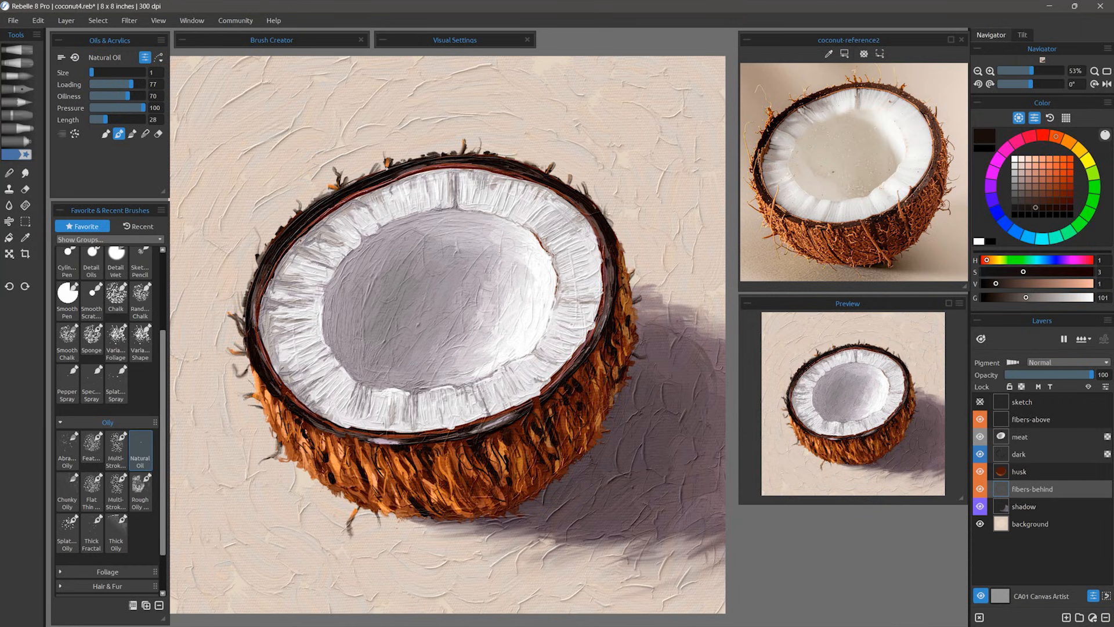
Pull the painted fibers outward into thin curling strands around the coconut with the Detail Wet brush in blend mode
click(116, 261)
click(145, 134)
drag(338, 187, 322, 182)
drag(463, 148, 480, 132)
drag(550, 170, 546, 129)
drag(259, 255, 250, 200)
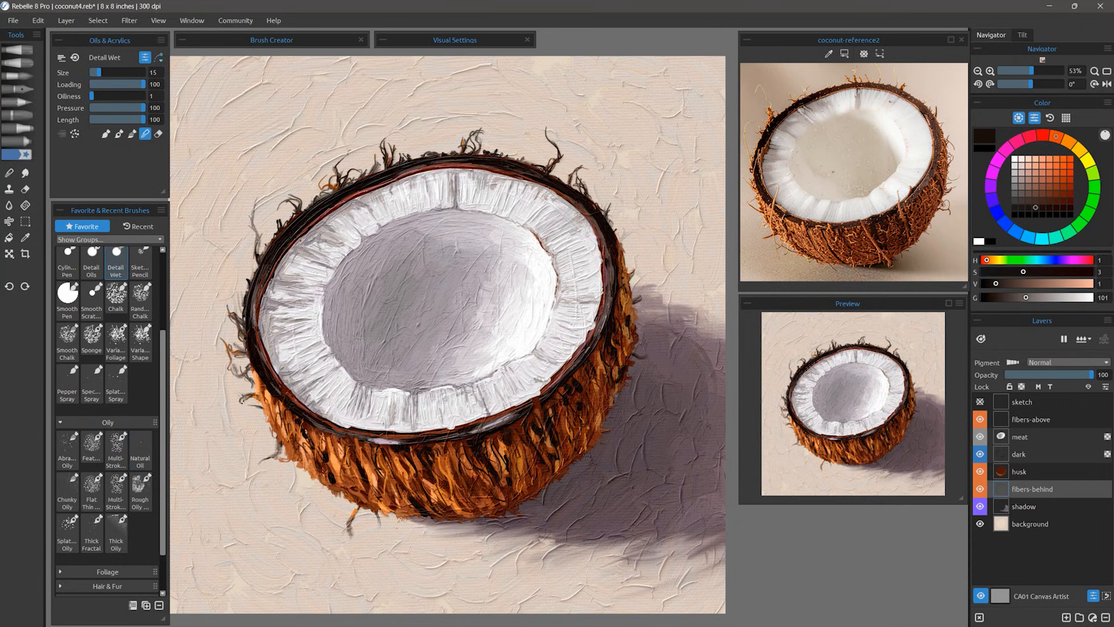
drag(281, 452, 258, 466)
drag(632, 273, 639, 250)
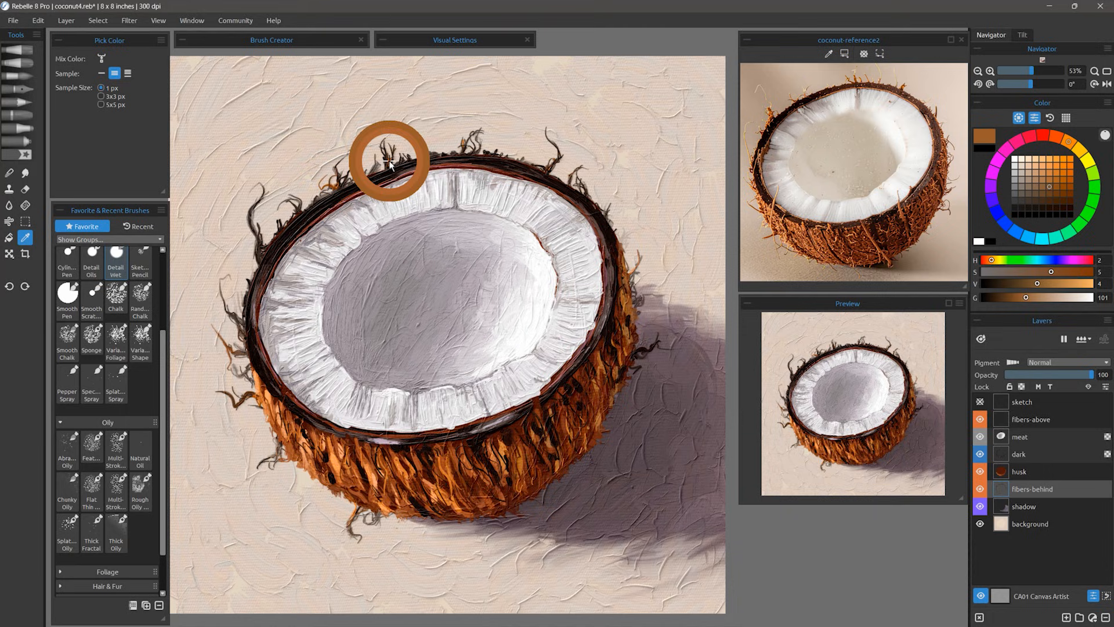
Paint sampled orange-brown tones over the upper-left strands with the Detail Wet brush at size 20
alt+click(418, 461)
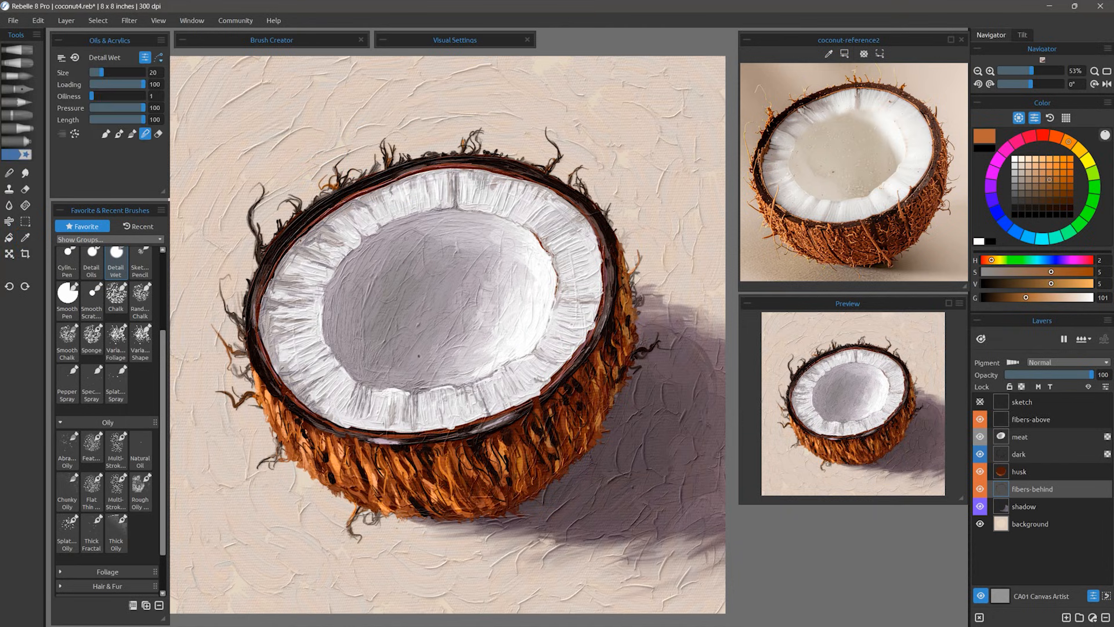
click(119, 134)
alt+click(360, 455)
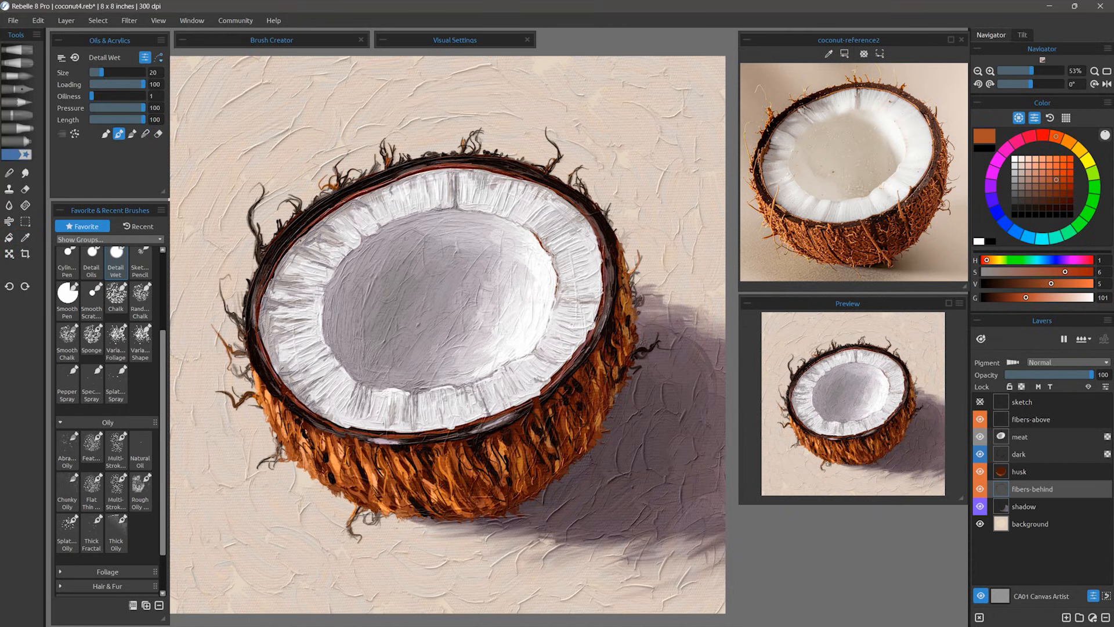
mouse_move(383, 142)
mouse_down()
mouse_move(385, 167)
mouse_move(341, 184)
mouse_up()
alt+click(267, 361)
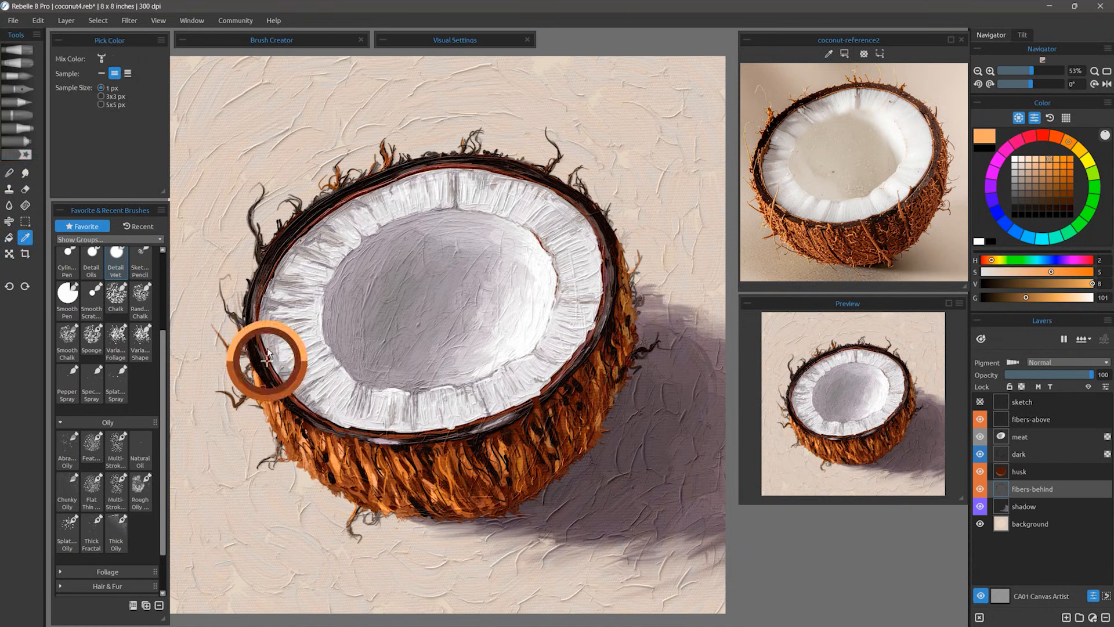
alt+click(273, 410)
drag(259, 239, 258, 251)
mouse_move(291, 200)
mouse_down()
mouse_move(298, 216)
mouse_move(339, 173)
mouse_up()
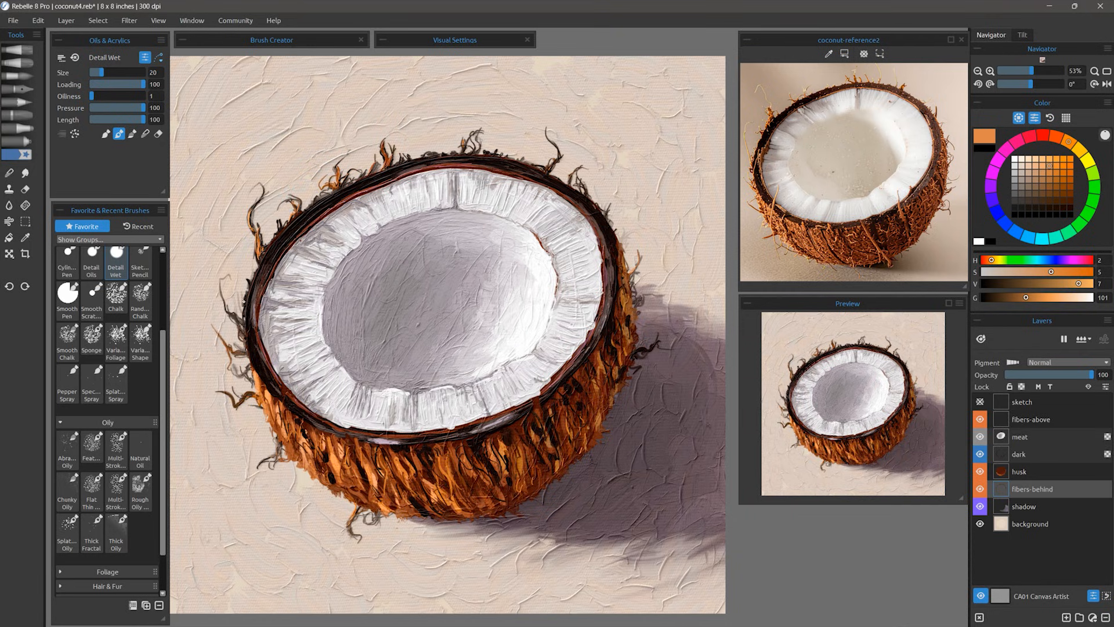
Color the loose strands on the coconut's left side and lower-left bottom with oranges and browns sampled from the husk
alt+click(262, 385)
drag(225, 299, 243, 336)
drag(241, 296, 246, 319)
drag(254, 397, 229, 407)
alt+click(290, 432)
drag(289, 458, 266, 455)
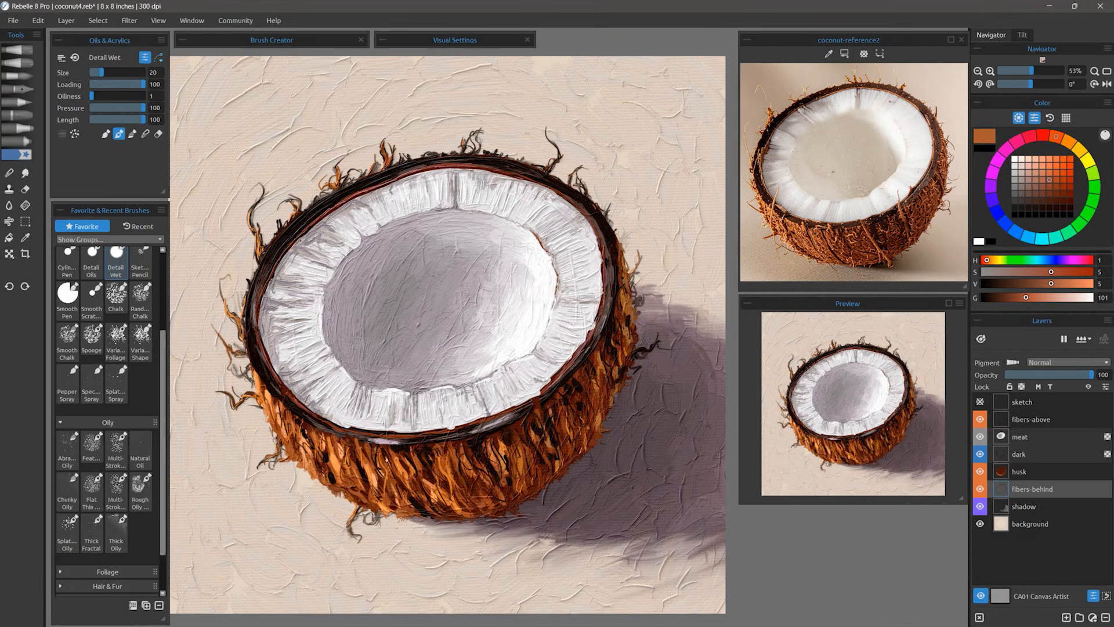
alt+click(357, 497)
drag(361, 508, 353, 521)
drag(378, 515, 368, 523)
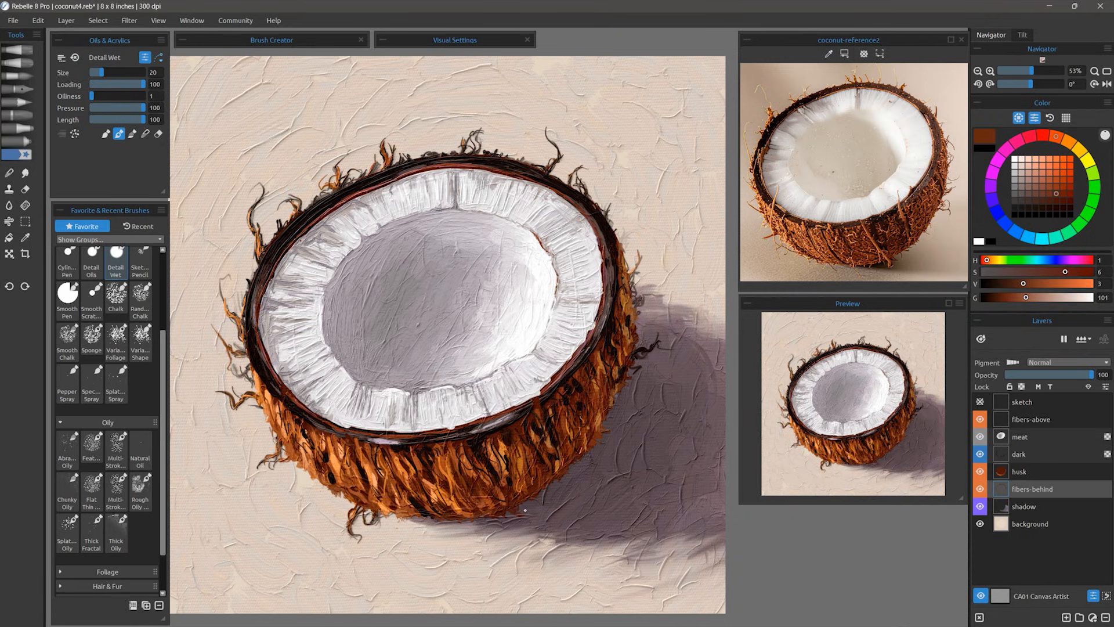
Sample dark and warm browns from the husk and paint loose fibers along the coconut's right side and bottom edge
alt+click(641, 357)
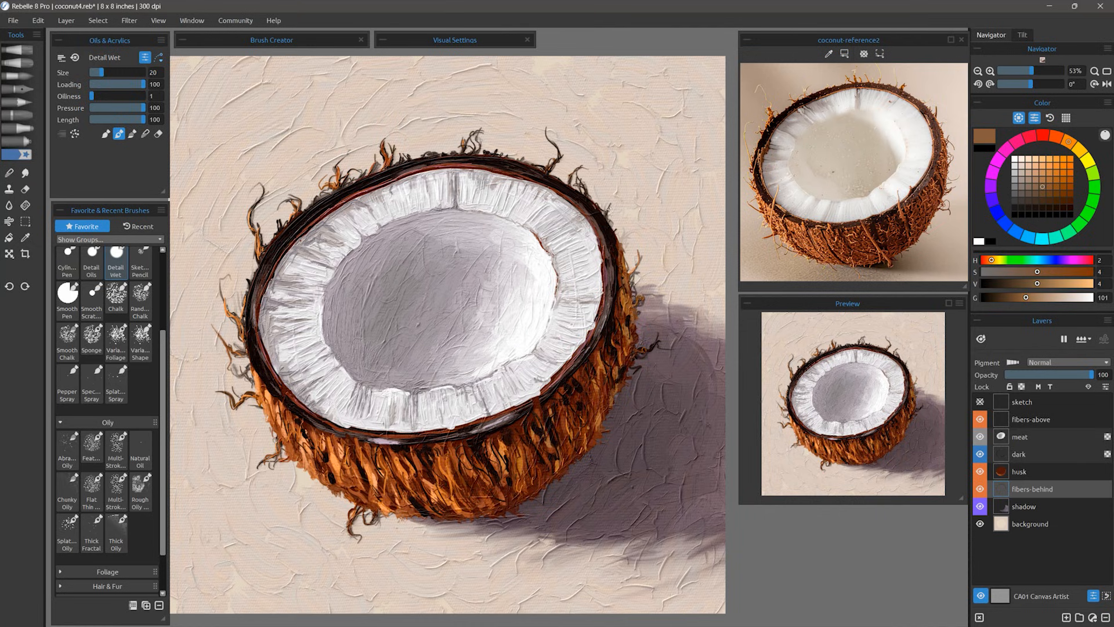
alt+click(616, 332)
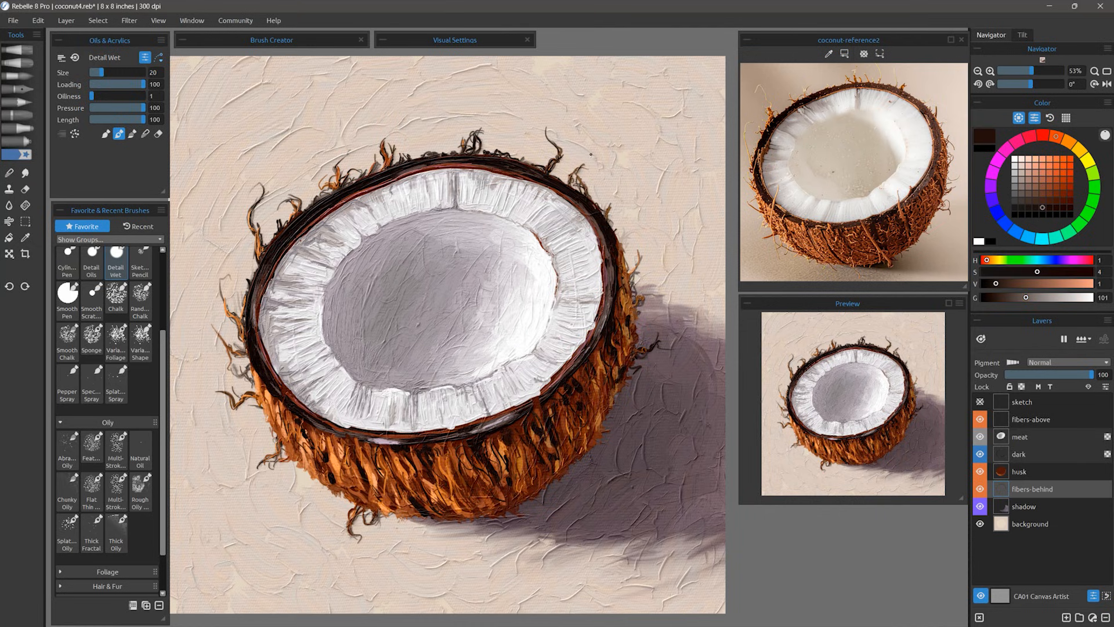
alt+click(597, 360)
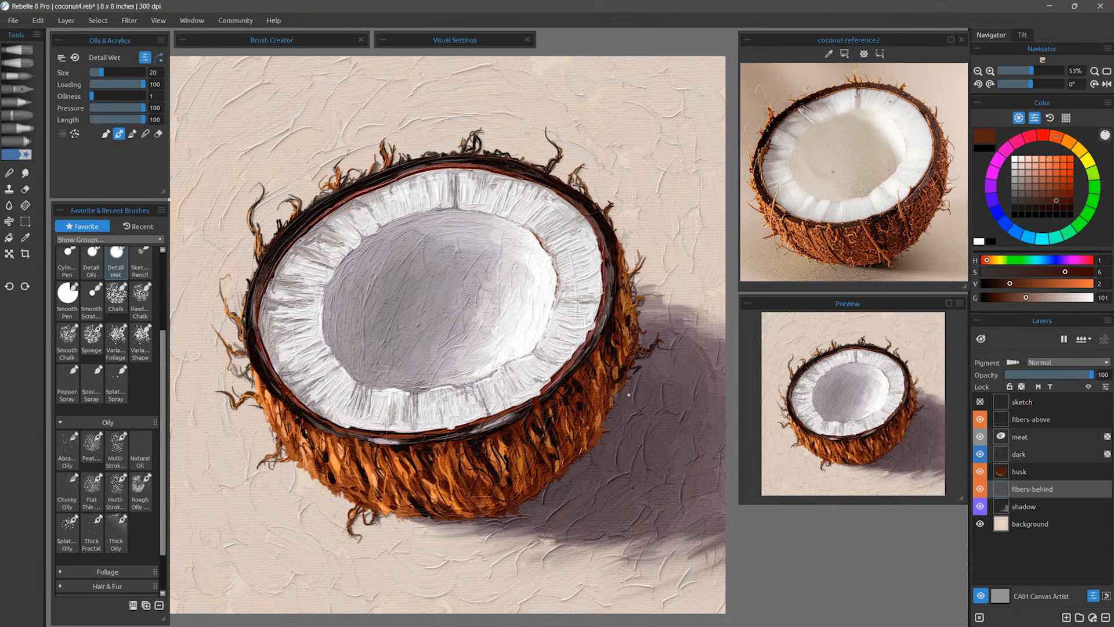
alt+click(561, 439)
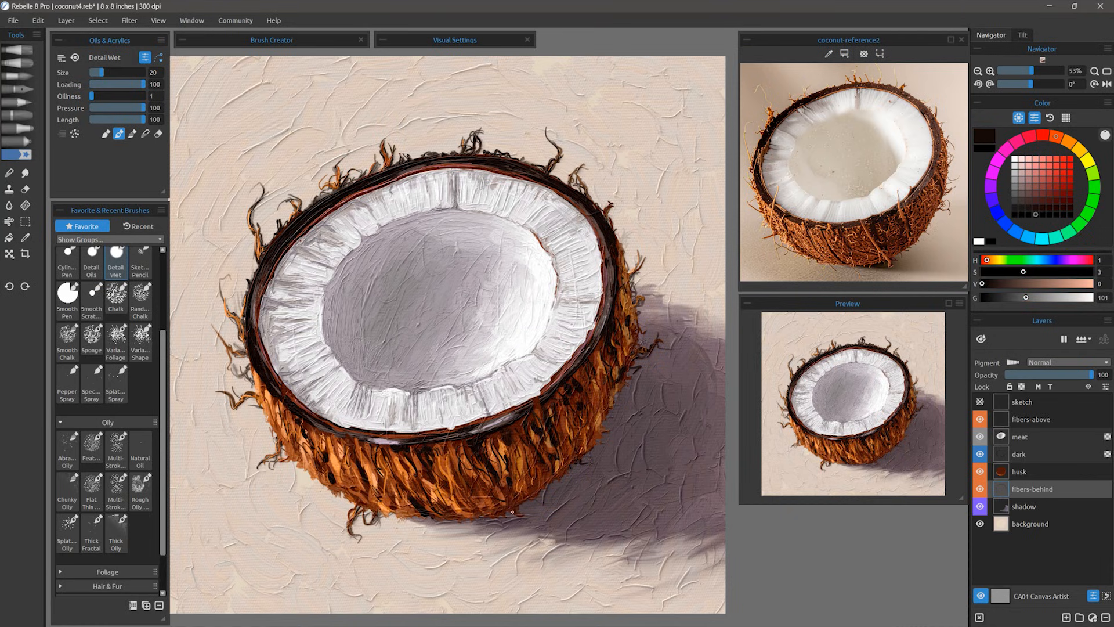
drag(522, 505, 504, 515)
drag(613, 413, 641, 336)
drag(415, 517, 448, 521)
On the fibers-above layer, paint stray fibers overlapping the top and left rim using sampled husk and rim colors
click(1032, 419)
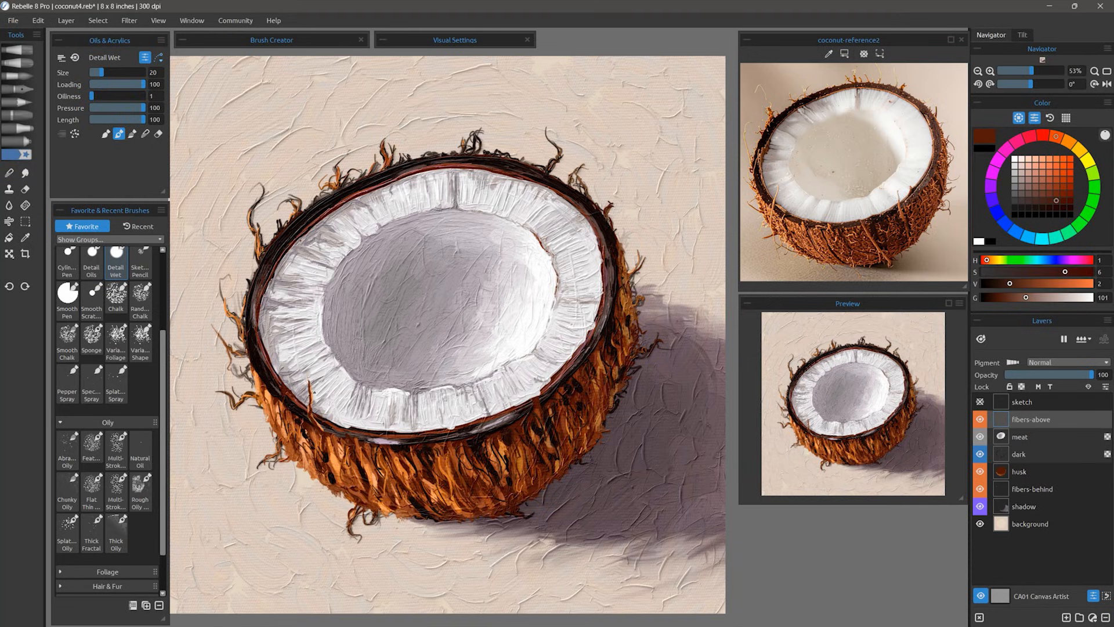
alt+click(311, 394)
alt+click(384, 165)
drag(384, 165, 379, 185)
alt+click(378, 184)
drag(378, 185, 376, 199)
alt+click(259, 251)
drag(260, 253, 263, 272)
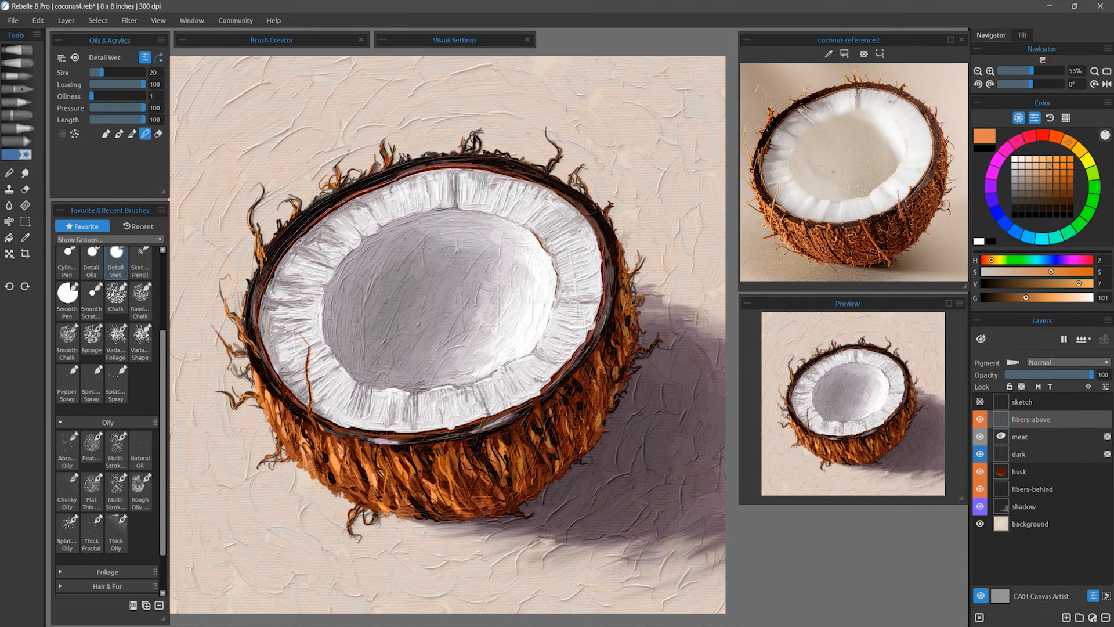
Paint stray fibers rising from the husk across the front rim onto the white meat, using sampled browns
alt+click(259, 262)
alt+click(258, 259)
alt+click(458, 445)
drag(460, 453, 447, 409)
alt+click(538, 400)
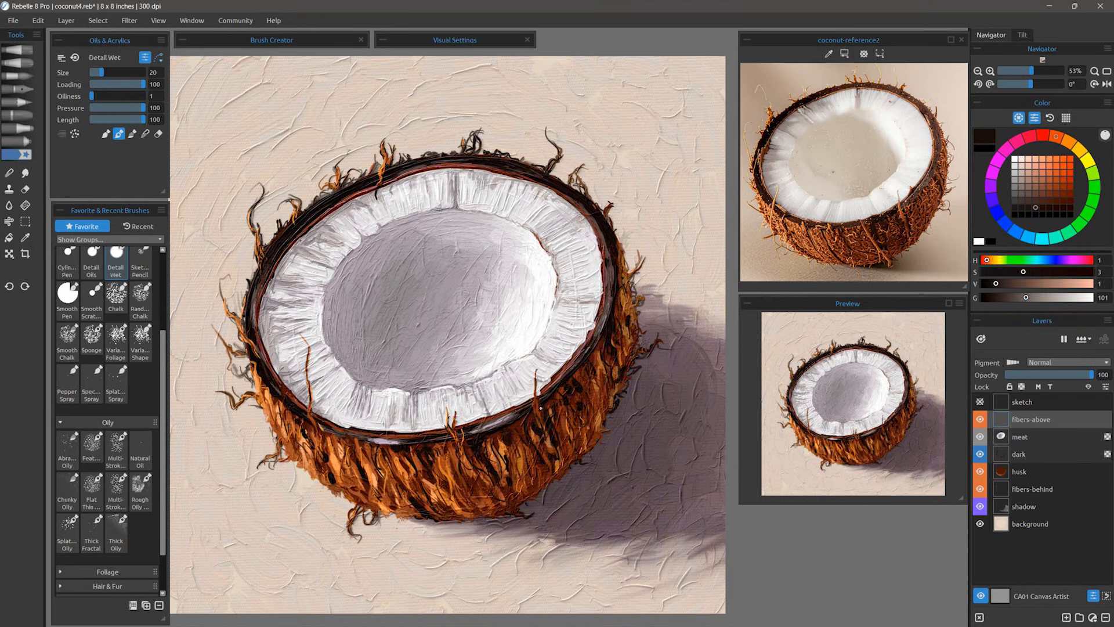
drag(535, 423, 537, 372)
alt+click(242, 232)
mouse_move(254, 369)
mouse_down()
mouse_move(285, 434)
mouse_move(308, 379)
mouse_up()
Extend and highlight the long strands at the left and top in light orange, and add fine fibers along the rim
alt+click(253, 225)
alt+click(255, 237)
drag(259, 267, 236, 263)
drag(250, 215, 260, 185)
drag(470, 131, 471, 88)
drag(558, 145, 546, 122)
drag(485, 149, 499, 154)
drag(312, 203, 321, 194)
drag(417, 447, 511, 427)
drag(603, 223, 610, 244)
drag(614, 314, 603, 326)
Sample warmer husk tones and add fibers along the right edge and the upper-left rim
alt+click(284, 385)
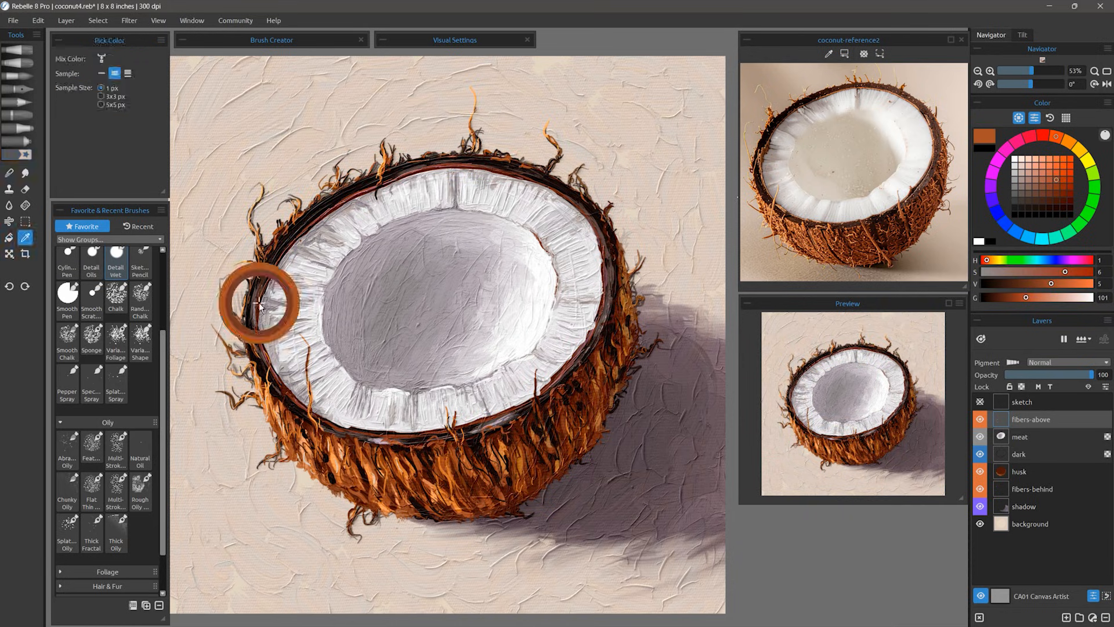
alt+click(629, 302)
drag(603, 377, 601, 351)
alt+click(633, 284)
drag(261, 270, 250, 224)
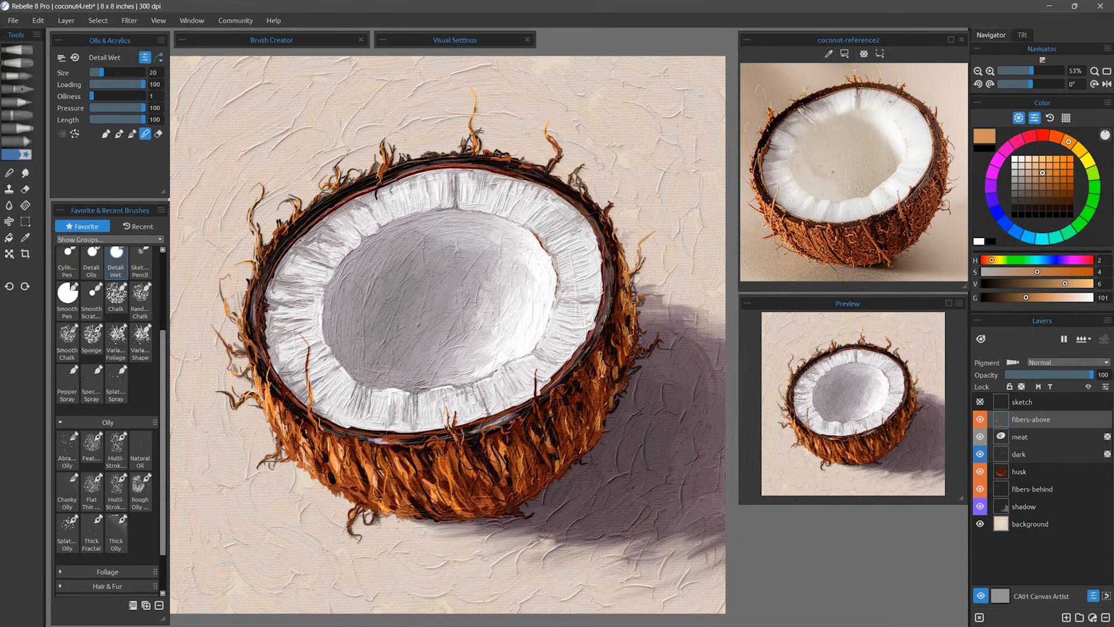
Refine the stray fibers at the top, lower left and right side with additional sampled tones
alt+click(255, 232)
drag(251, 396, 231, 402)
alt+click(468, 145)
drag(468, 129, 462, 116)
drag(243, 399, 254, 420)
drag(637, 261, 627, 313)
alt+click(546, 132)
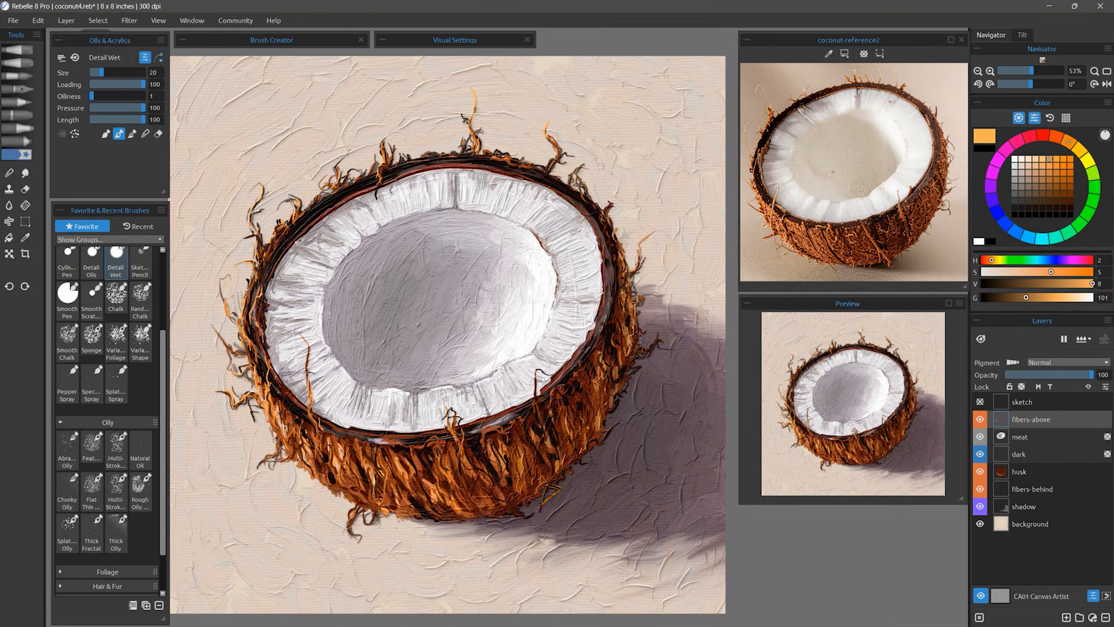
Paint thin orange accents along the inner rim at the upper left and the front
drag(295, 240, 377, 187)
drag(384, 182, 463, 166)
drag(327, 422, 421, 436)
alt+click(593, 223)
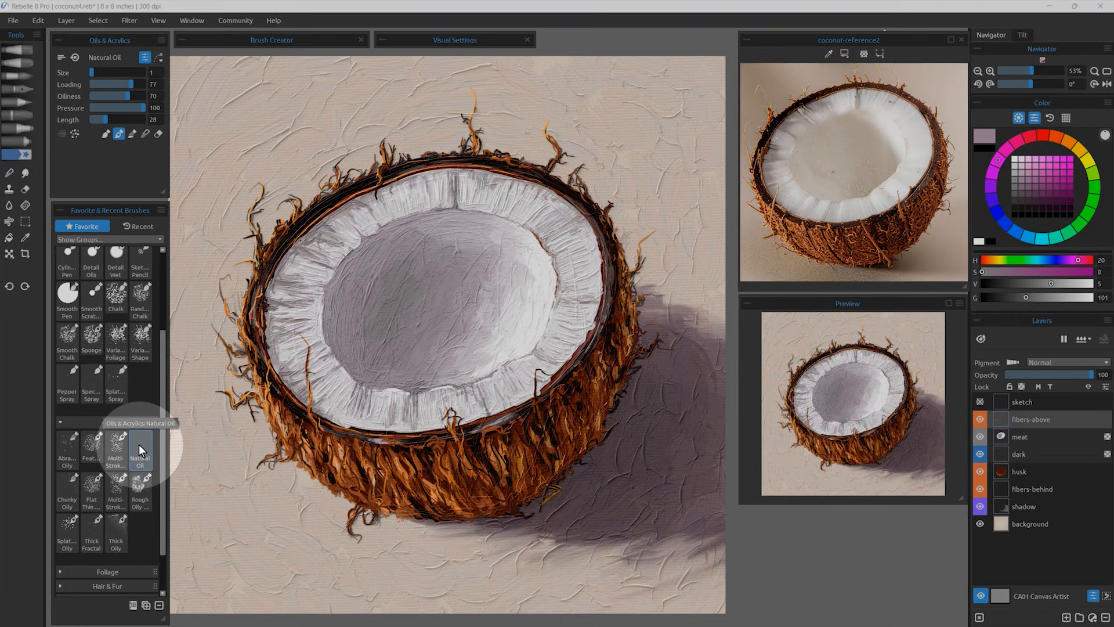
Select the Natural Oil brush and add a layer named shadow core above the shadow layer, set to Multiply
click(139, 449)
click(1026, 506)
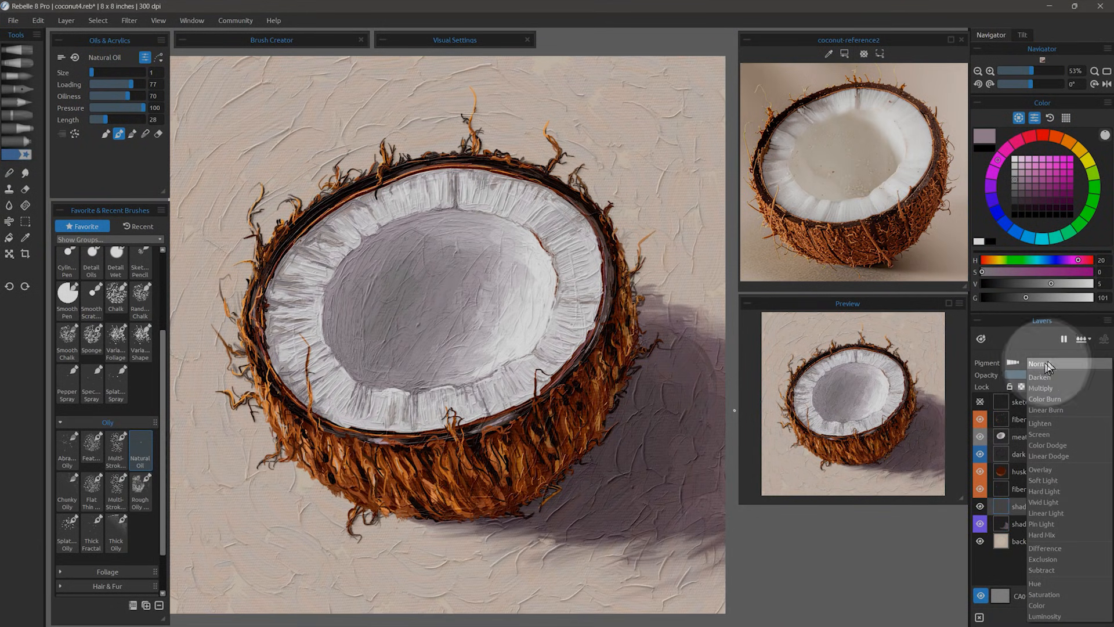
click(1067, 361)
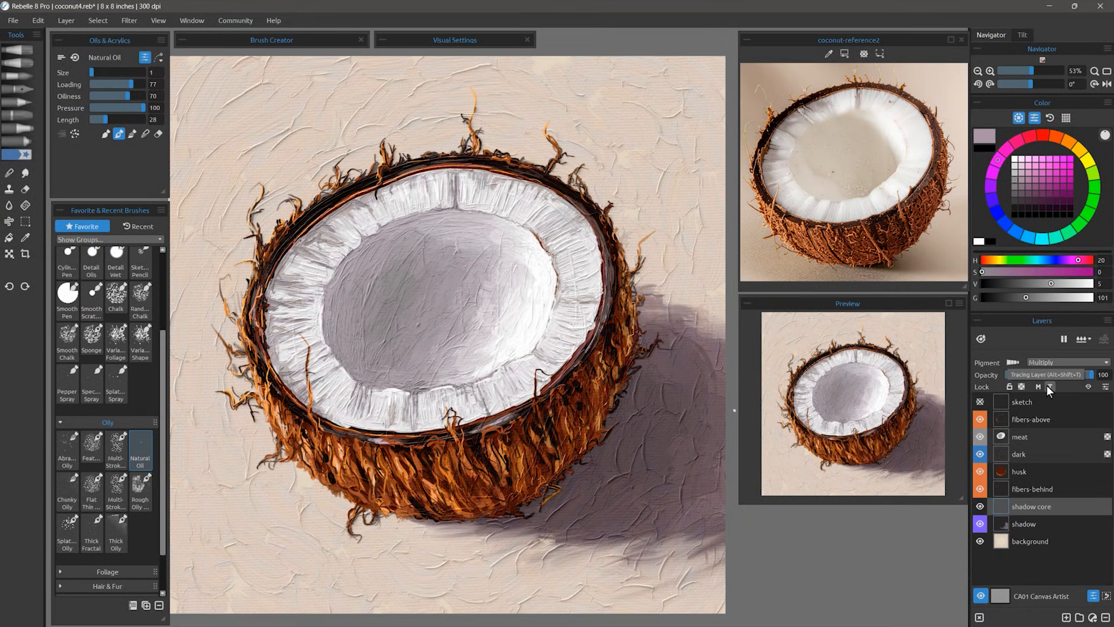
click(1045, 386)
key(alt)
Sample the shadow color and paint a dark contact shadow under the coconut's lower-right edge with Natural Oil at size 47
alt+click(646, 400)
drag(552, 493, 483, 524)
drag(596, 448, 552, 502)
drag(484, 520, 444, 519)
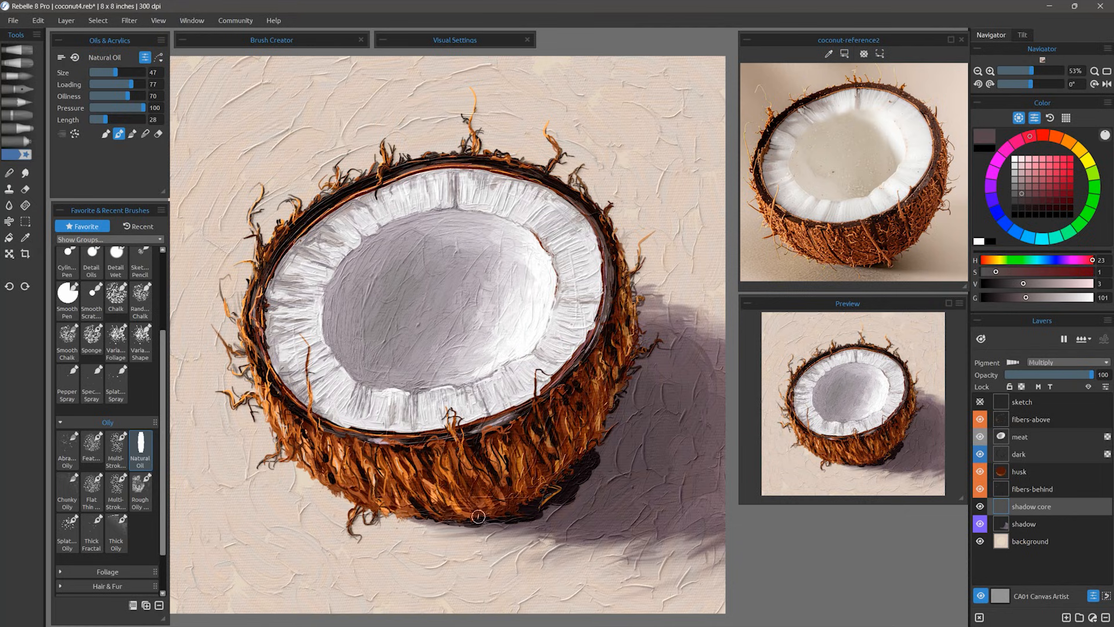
drag(571, 505, 545, 511)
mouse_move(609, 435)
mouse_down()
mouse_move(585, 467)
mouse_move(603, 464)
mouse_up()
drag(608, 482, 600, 490)
drag(503, 524, 409, 526)
mouse_move(504, 528)
mouse_down()
mouse_move(543, 523)
mouse_move(597, 482)
mouse_up()
Blend the contact shadow along the coconut's base and lower right into the surrounding cast shadow
mouse_move(599, 479)
mouse_down()
mouse_move(610, 441)
mouse_move(572, 524)
mouse_move(609, 436)
mouse_up()
mouse_move(493, 529)
mouse_down()
mouse_move(585, 503)
mouse_move(603, 450)
mouse_up()
mouse_move(551, 528)
mouse_down()
mouse_move(604, 487)
mouse_move(610, 429)
mouse_up()
drag(545, 527, 496, 530)
mouse_move(424, 528)
mouse_down()
mouse_move(585, 537)
mouse_move(622, 448)
mouse_up()
mouse_move(595, 490)
mouse_down()
mouse_move(546, 533)
mouse_move(614, 455)
mouse_up()
mouse_move(571, 516)
mouse_down()
mouse_move(531, 525)
mouse_move(626, 450)
mouse_move(591, 481)
mouse_up()
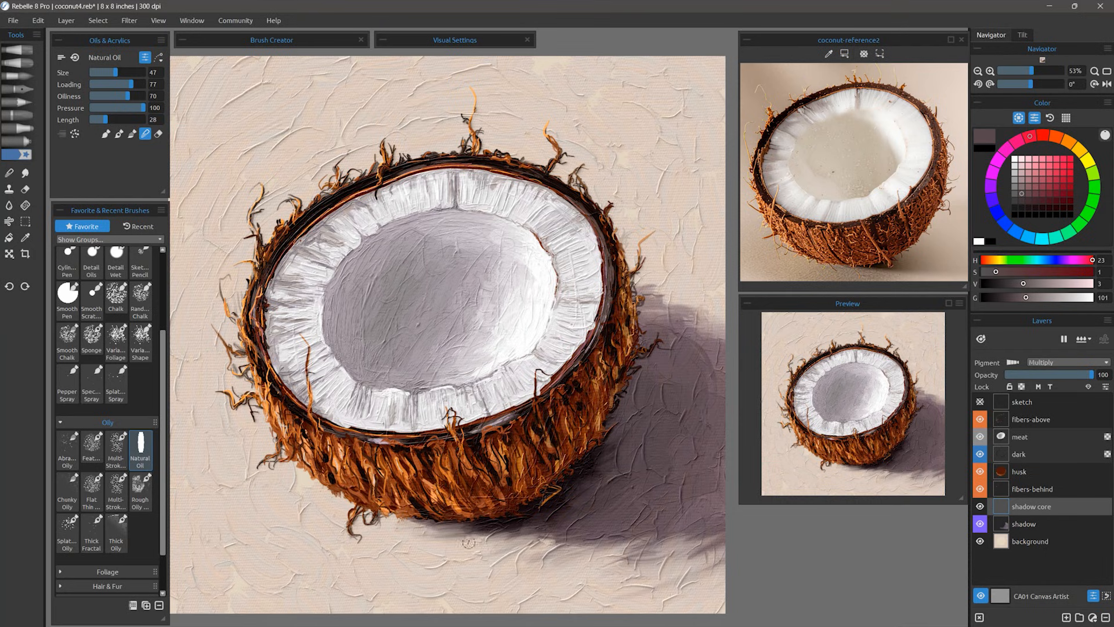
drag(468, 543, 502, 527)
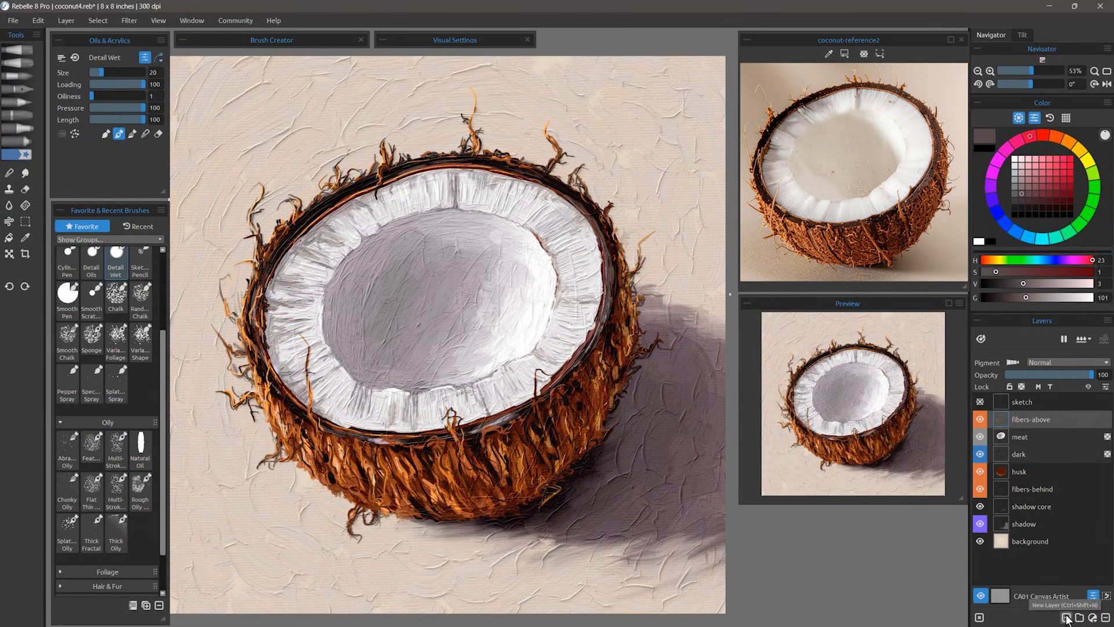
Add a new layer named debris between the fibers-above and meat layers
click(1066, 617)
double_click(1021, 436)
text(debris)
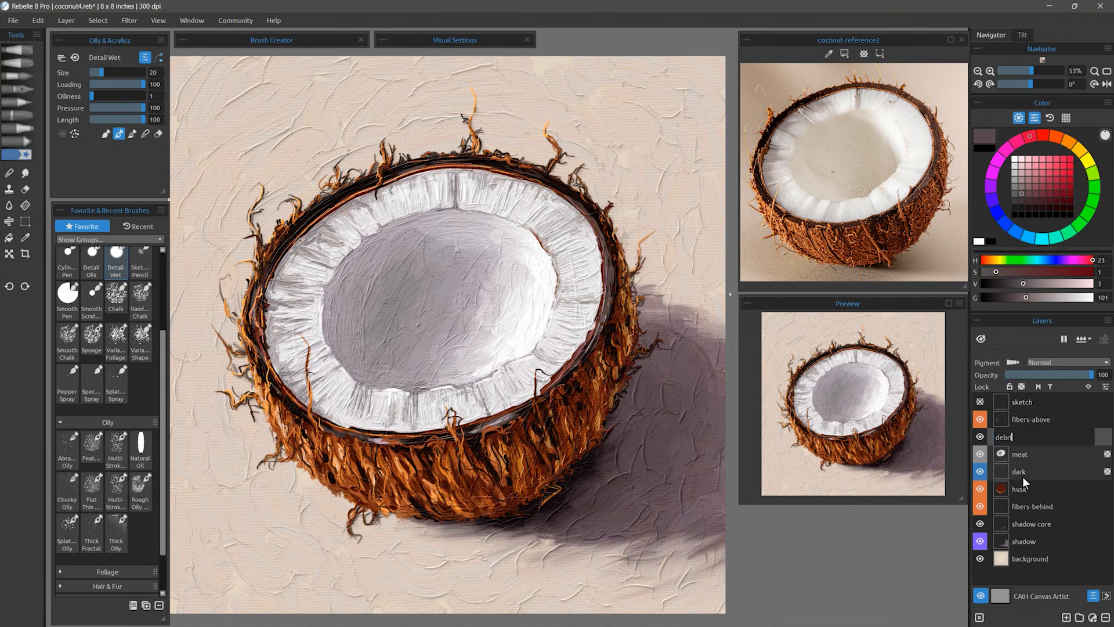
key(Return)
Dab small brown, white and dark specks across the coconut meat and hollow with Detail Wet at size 20
click(537, 269)
click(524, 365)
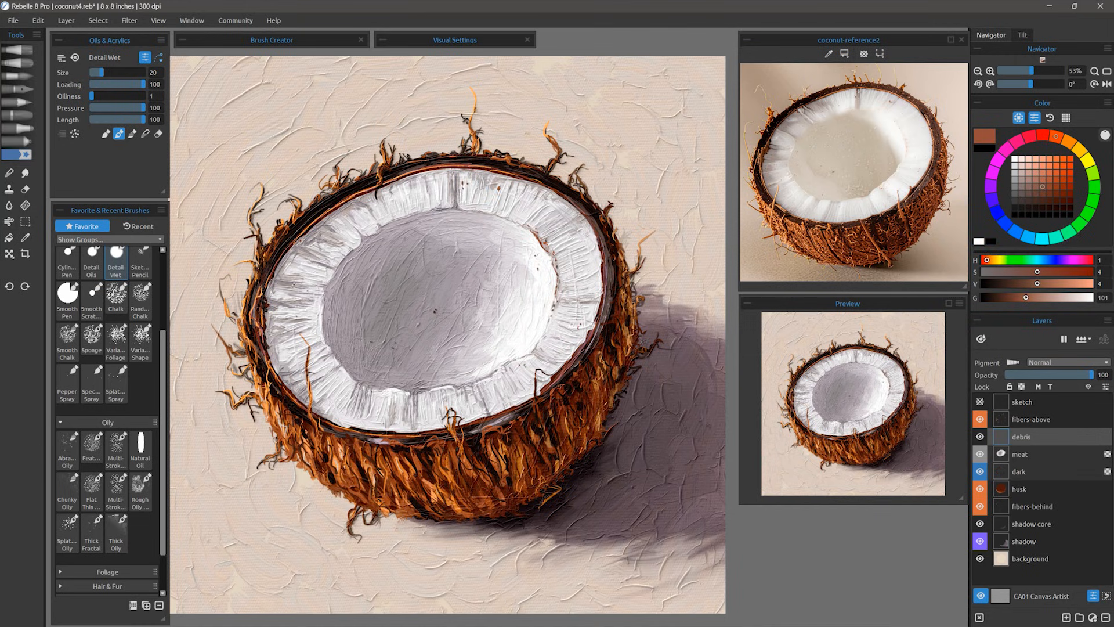
click(465, 231)
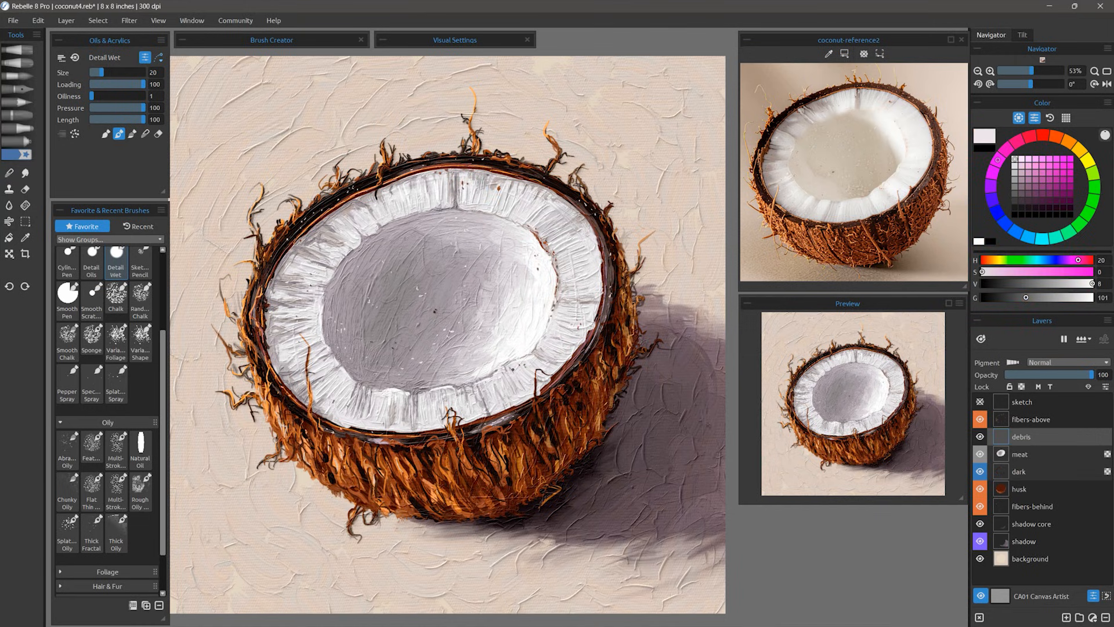
click(524, 365)
click(387, 299)
click(355, 284)
click(454, 265)
click(436, 311)
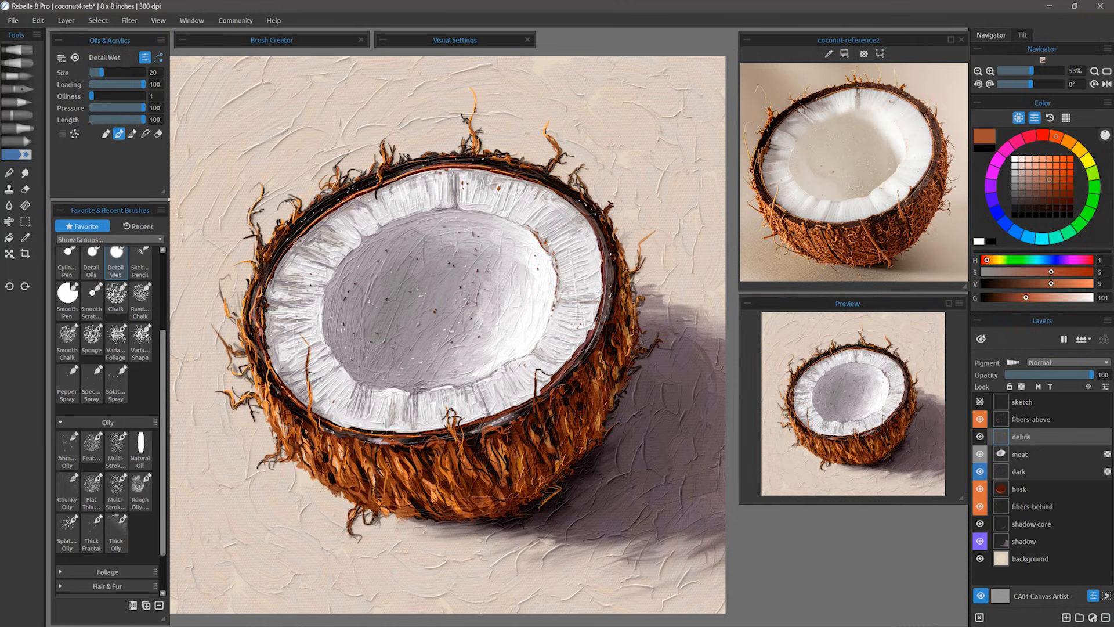
Set the debris layer's impasto depth to 35
click(1105, 386)
mouse_move(918, 382)
mouse_down()
mouse_move(882, 386)
mouse_move(902, 386)
mouse_up()
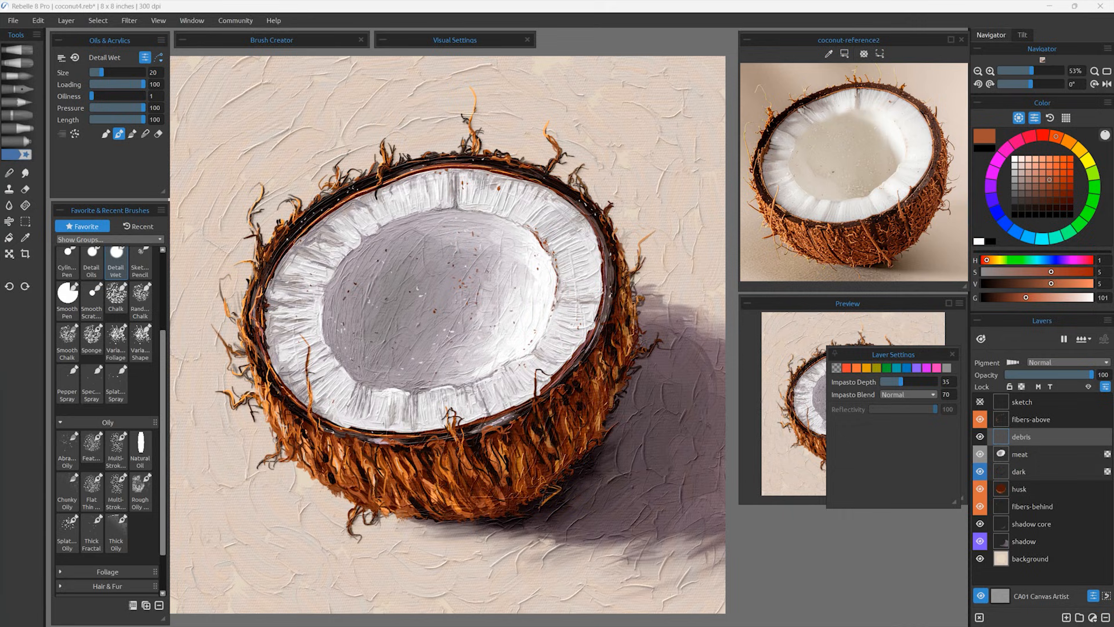
key(Escape)
Save the painting as coconut5.reb
click(15, 20)
click(67, 113)
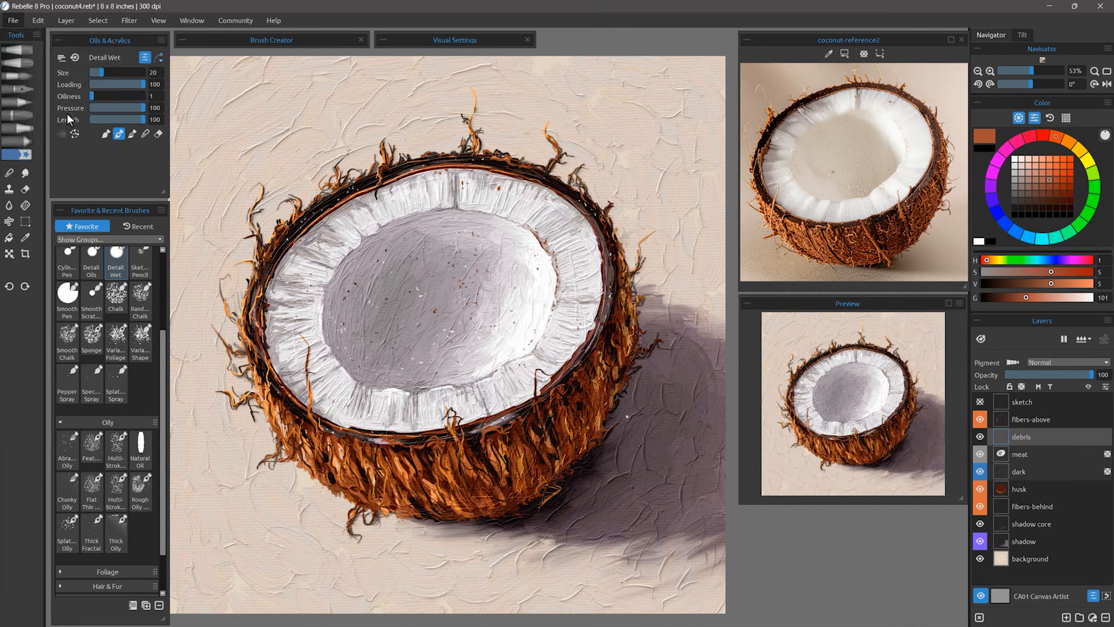
key(Return)
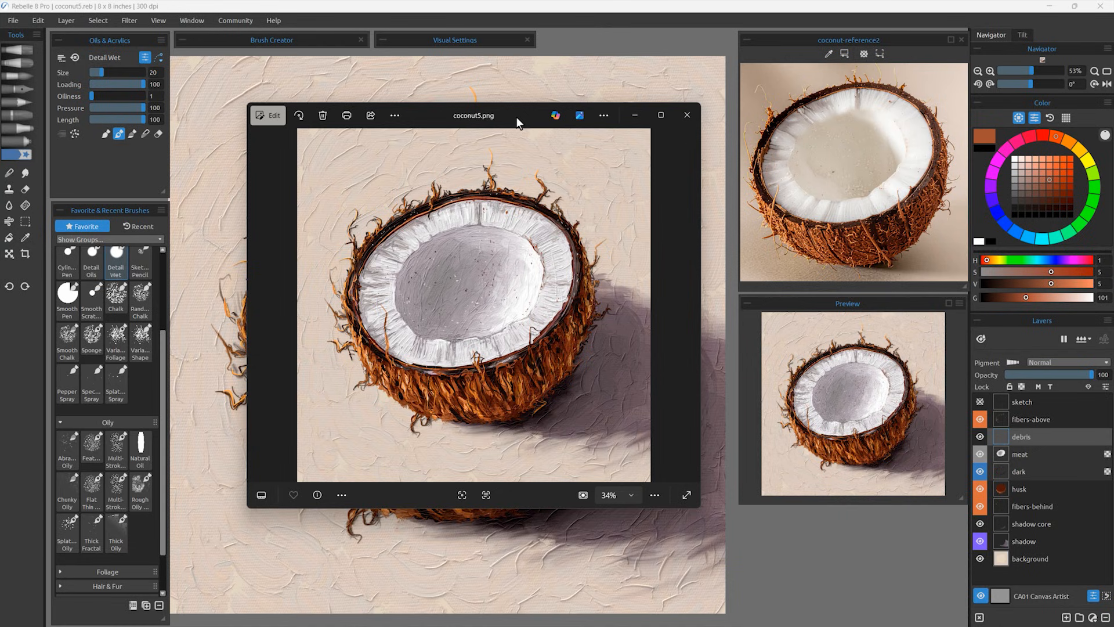
Review the exported coconut5.png in the image viewer
mouse_move(517, 110)
mouse_down()
mouse_move(502, 114)
mouse_move(522, 106)
mouse_move(528, 127)
mouse_move(515, 131)
mouse_move(520, 121)
mouse_up()
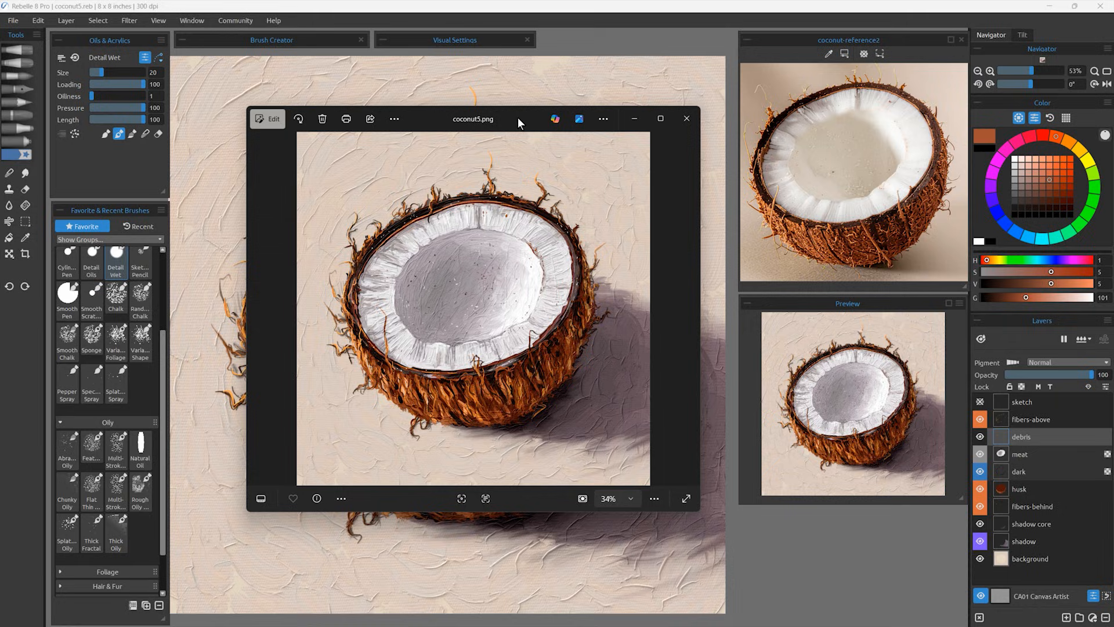
key(ctrl+e)
mouse_move(419, 316)
mouse_down()
mouse_move(438, 328)
mouse_move(428, 298)
mouse_move(511, 272)
mouse_up()
mouse_move(516, 399)
mouse_down()
mouse_move(455, 430)
mouse_move(516, 399)
mouse_up()
mouse_move(447, 384)
mouse_down()
mouse_move(432, 388)
mouse_move(467, 397)
mouse_up()
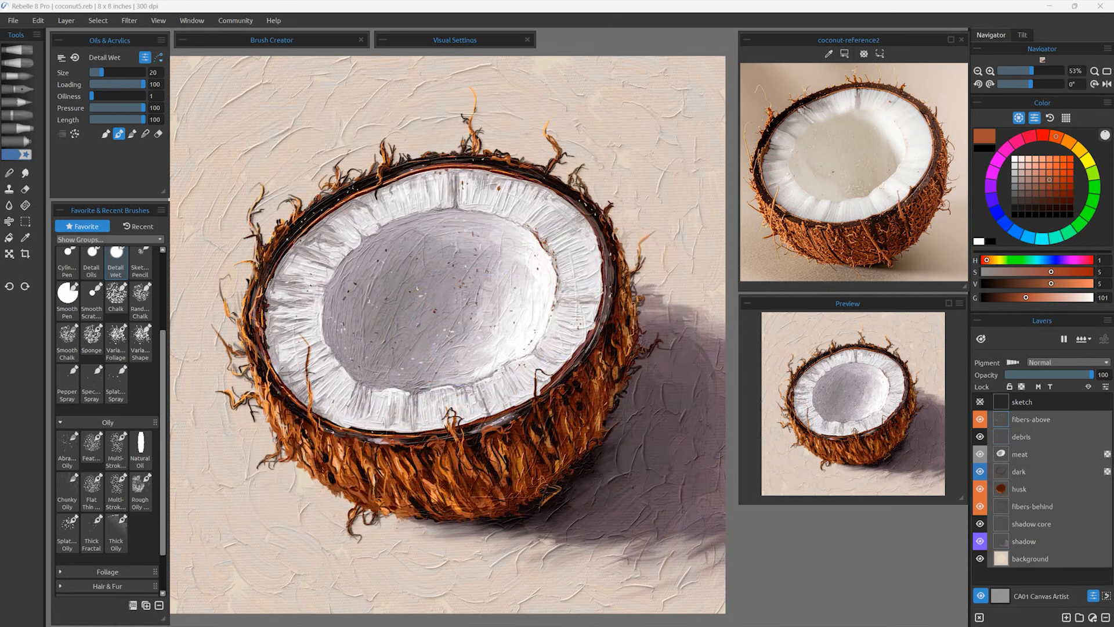
Delete the sketch layer and merge all remaining layers, from fibers-above to background, into one
click(1025, 401)
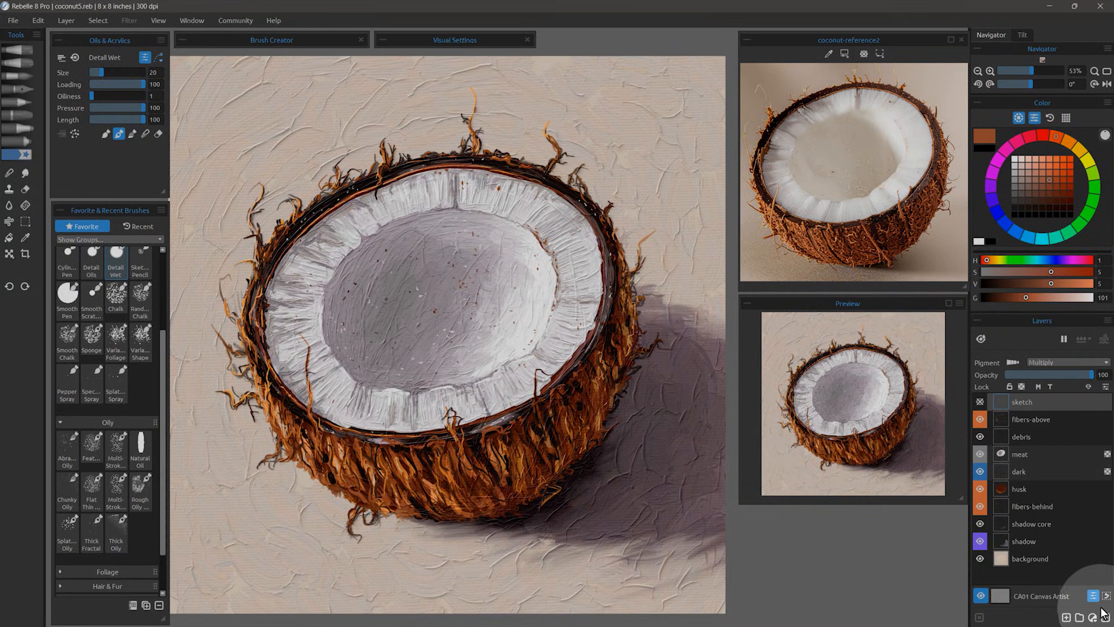
click(1105, 617)
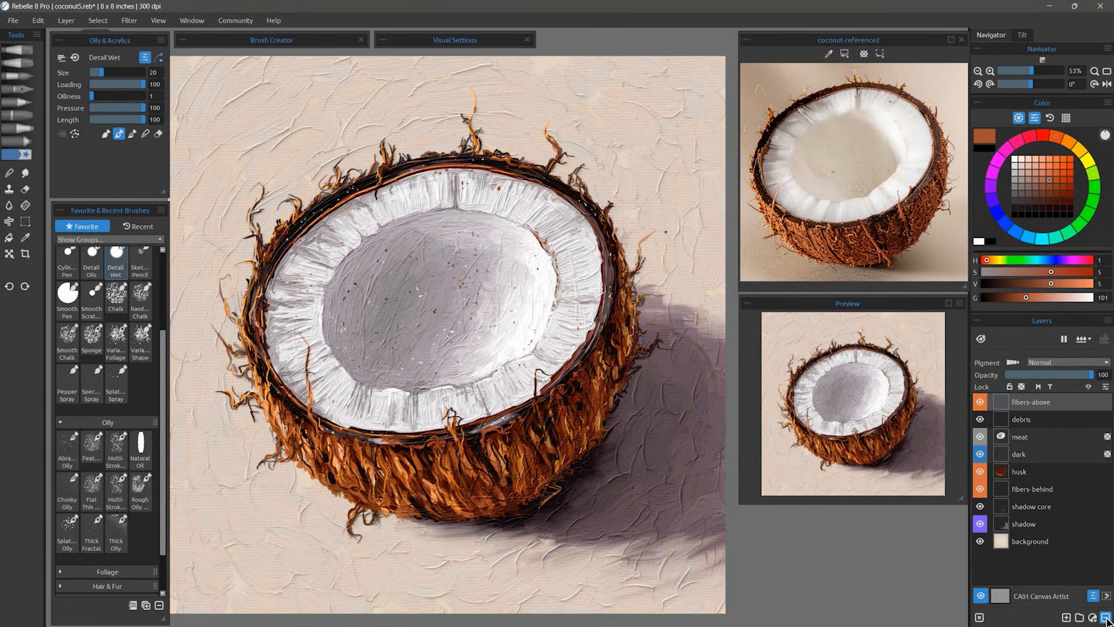
shift+click(1037, 540)
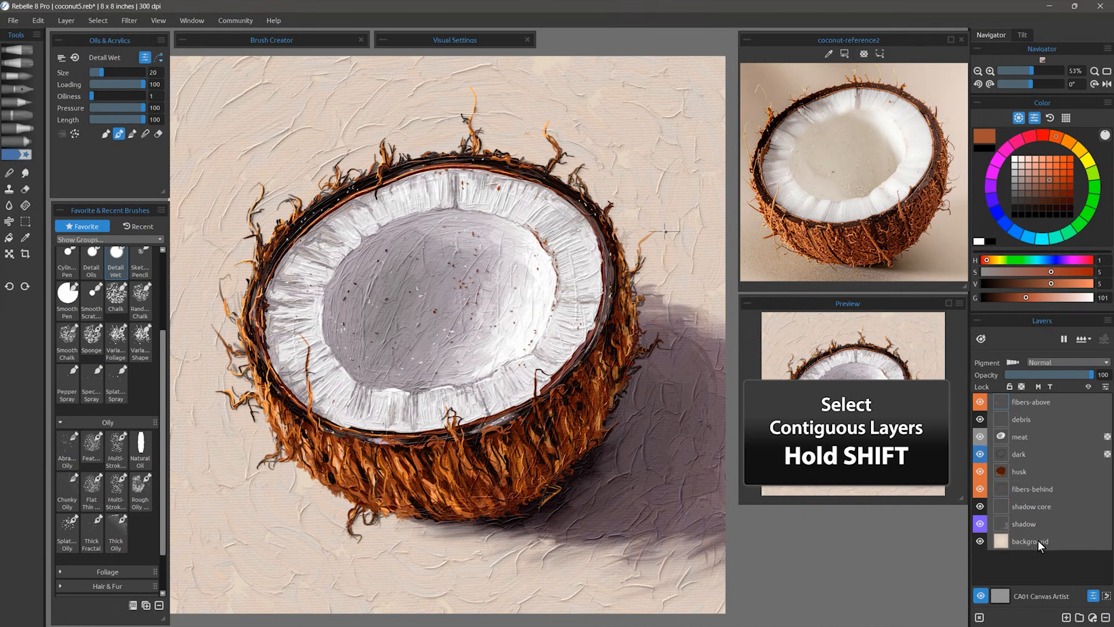
key(ctrl+e)
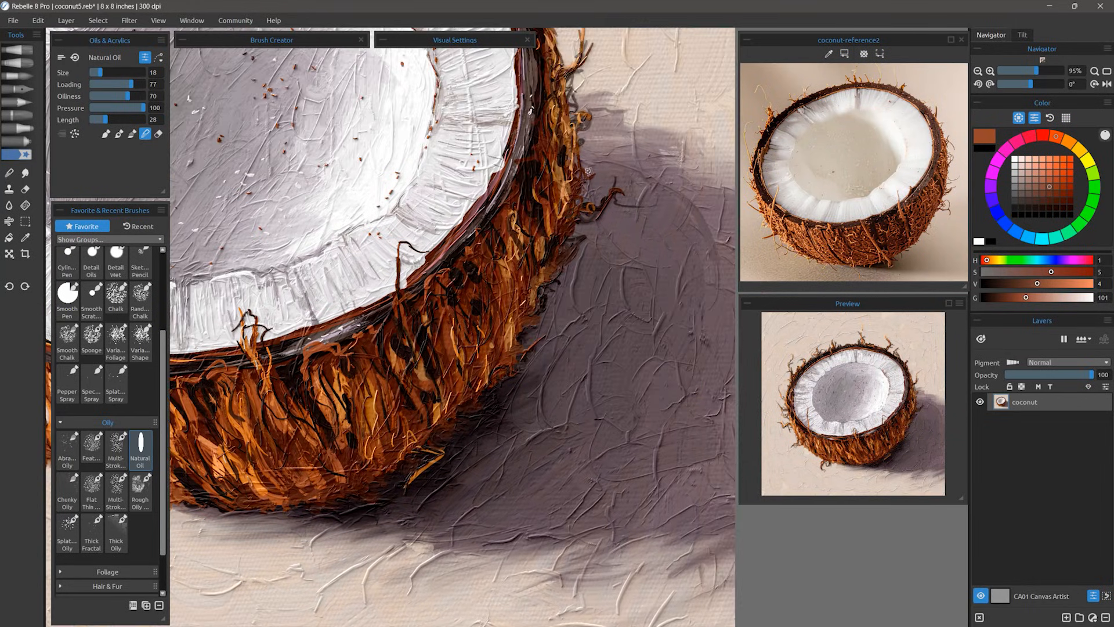
Blend the husk's lower-right edge into the cast shadow with Natural Oil, raising the brush size from 10 to 17
scroll(449, 448, down, 5)
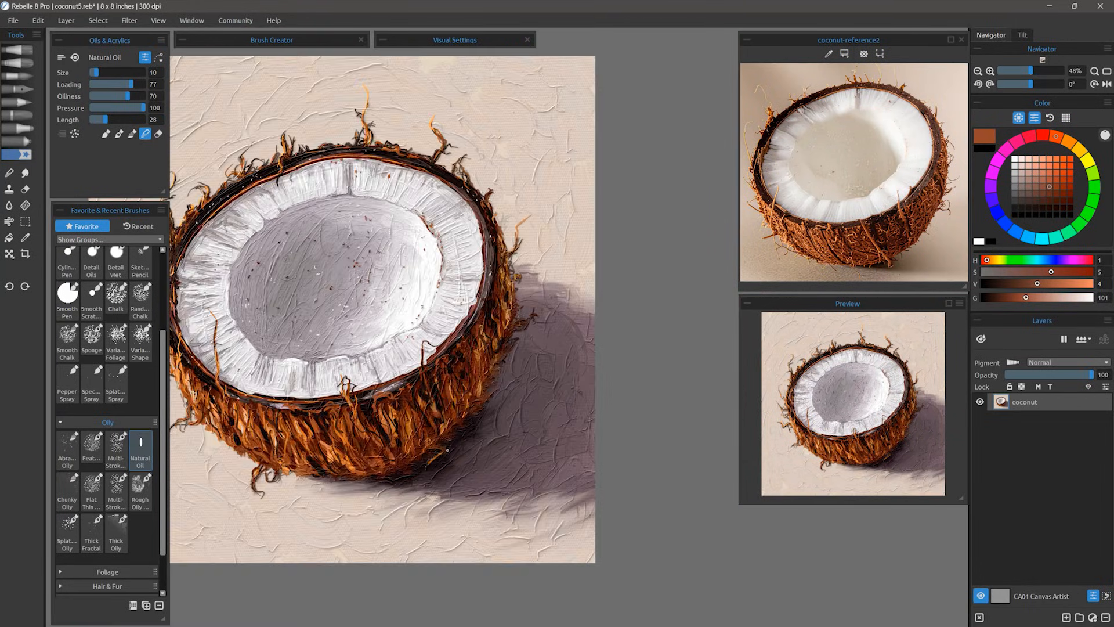
mouse_move(450, 453)
mouse_down()
mouse_move(585, 480)
mouse_move(531, 437)
mouse_up()
key(bracketright)
key(bracketright)
key(bracketright)
key(bracketright)
key(bracketright)
key(bracketright)
key(bracketright)
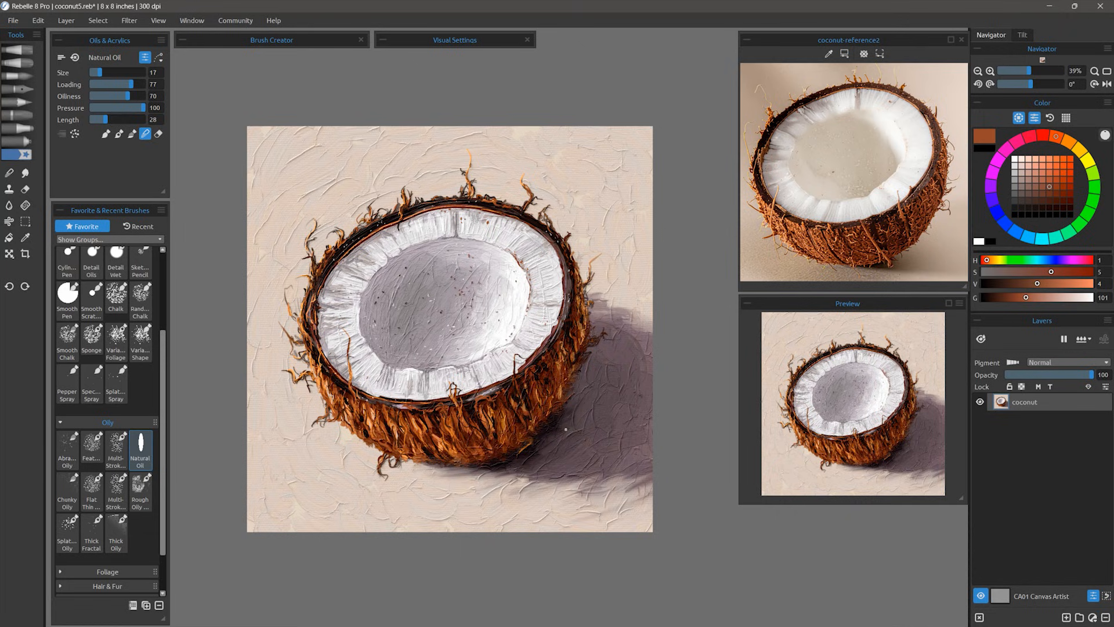
Add a layer named guides and draw cyan lines radiating through the coconut's center with a size 8 pencil
key(ctrl)
key(ctrl)
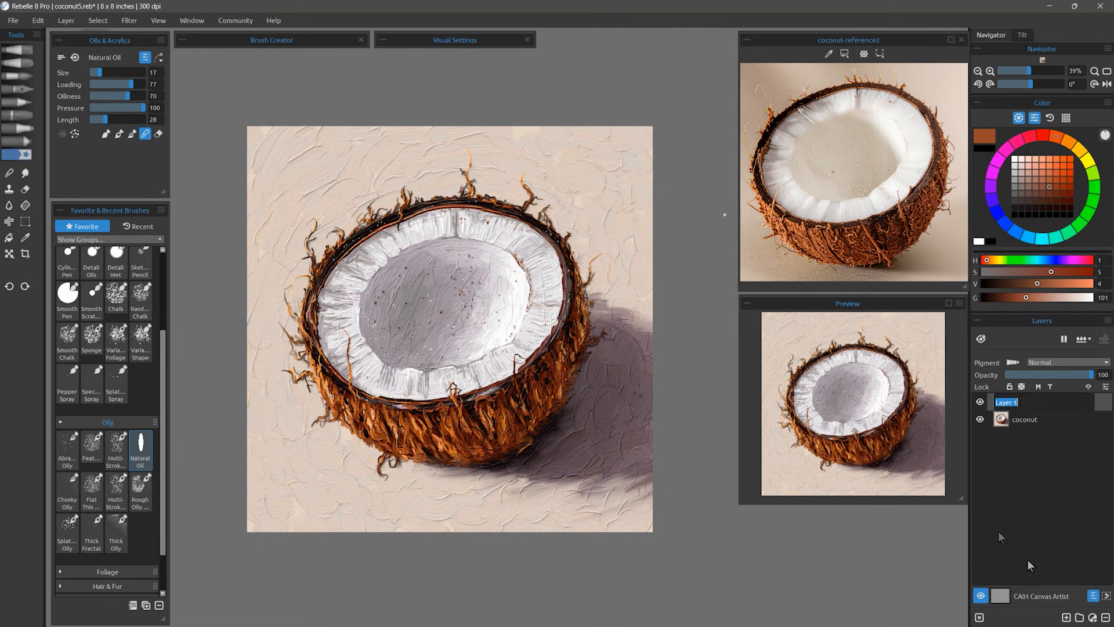
click(91, 298)
click(1049, 158)
drag(728, 111, 247, 413)
drag(598, 216, 296, 381)
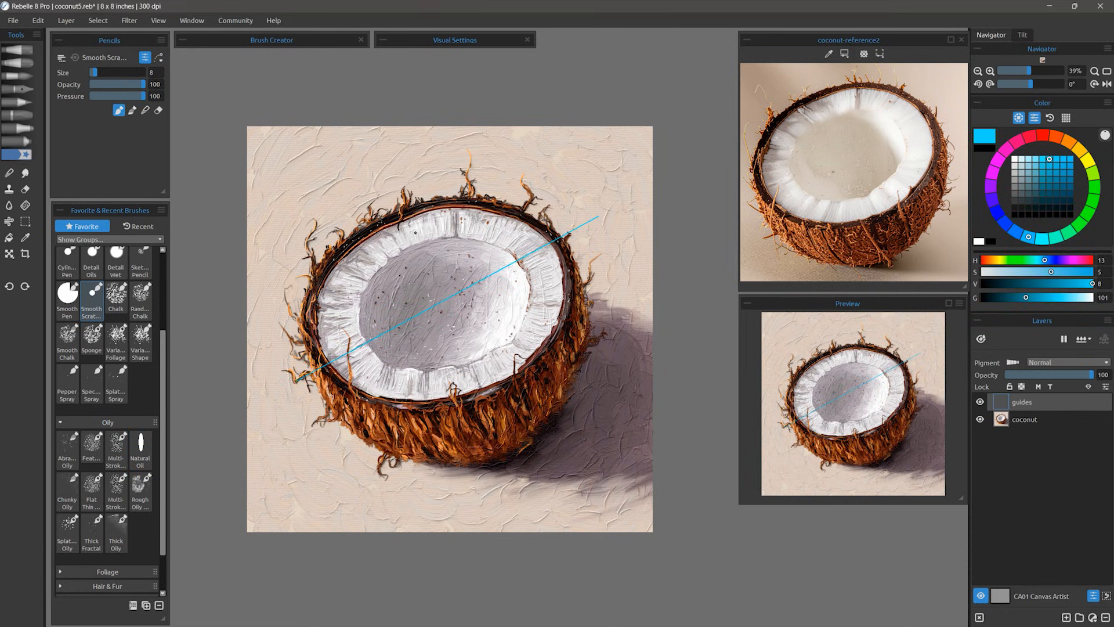
drag(392, 214, 500, 389)
drag(466, 206, 419, 407)
drag(288, 273, 575, 321)
drag(506, 219, 340, 432)
drag(327, 223, 587, 394)
drag(254, 332, 654, 262)
Paint white radial strokes on the meat ring of the coconut layer with Natural Oil at size 11, following the guides
scroll(438, 355, up, 3)
click(1025, 420)
click(140, 450)
drag(369, 376, 343, 409)
drag(429, 388, 425, 427)
drag(404, 114, 406, 147)
drag(594, 129, 557, 162)
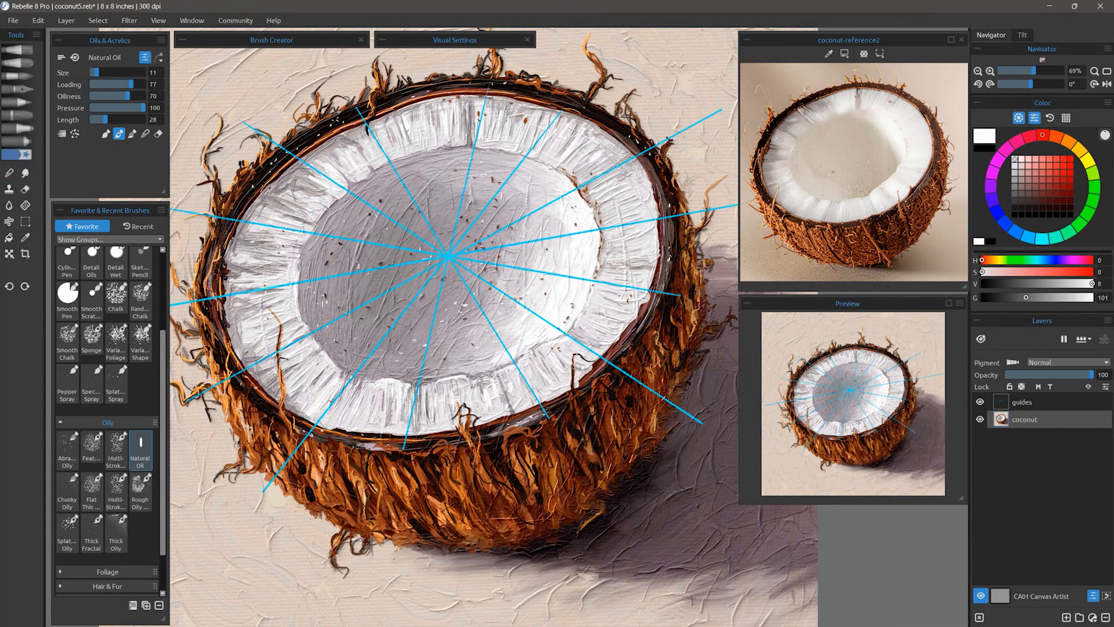
drag(624, 154, 588, 174)
click(1014, 159)
Switch Natural Oil to blending at a larger size and delete the guides layer
click(145, 134)
drag(96, 73, 104, 72)
click(1022, 402)
click(1105, 617)
Blend the dark rim along its front, right side and upper left with Natural Oil at size 16
drag(331, 435, 421, 446)
drag(660, 264, 628, 332)
drag(251, 200, 357, 120)
drag(276, 386, 296, 386)
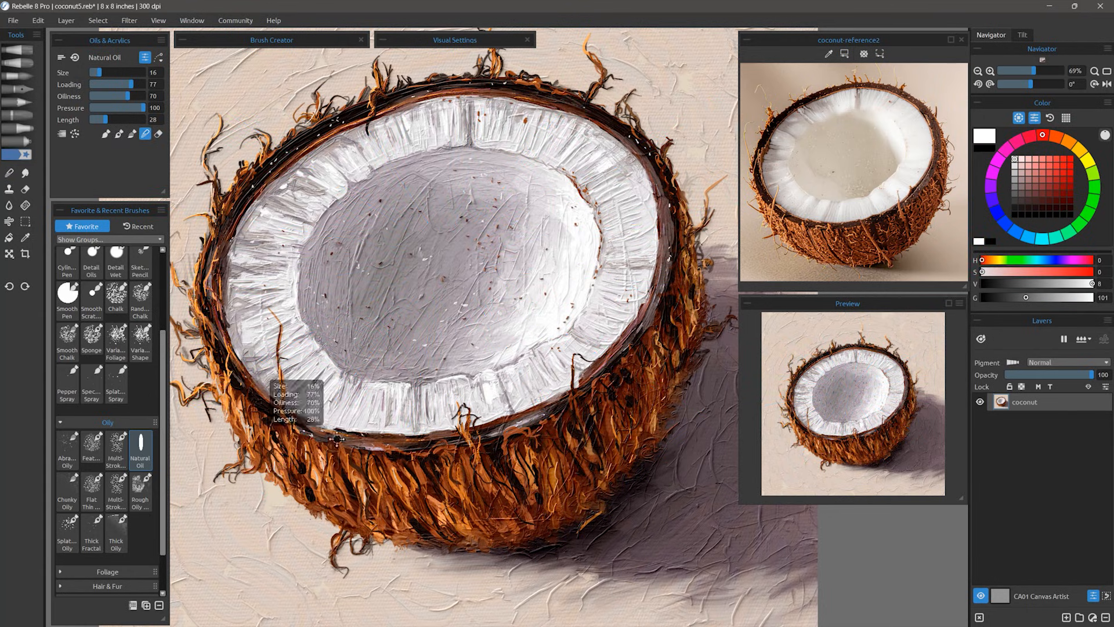
Blend the coconut's hollow and white meat ring into broad oil strokes with Natural Oil, up to size 40
mouse_move(453, 279)
mouse_down()
mouse_move(457, 359)
mouse_move(465, 271)
mouse_up()
drag(658, 206, 612, 295)
drag(377, 296, 487, 371)
drag(488, 152, 464, 192)
drag(420, 203, 374, 261)
drag(468, 367, 469, 398)
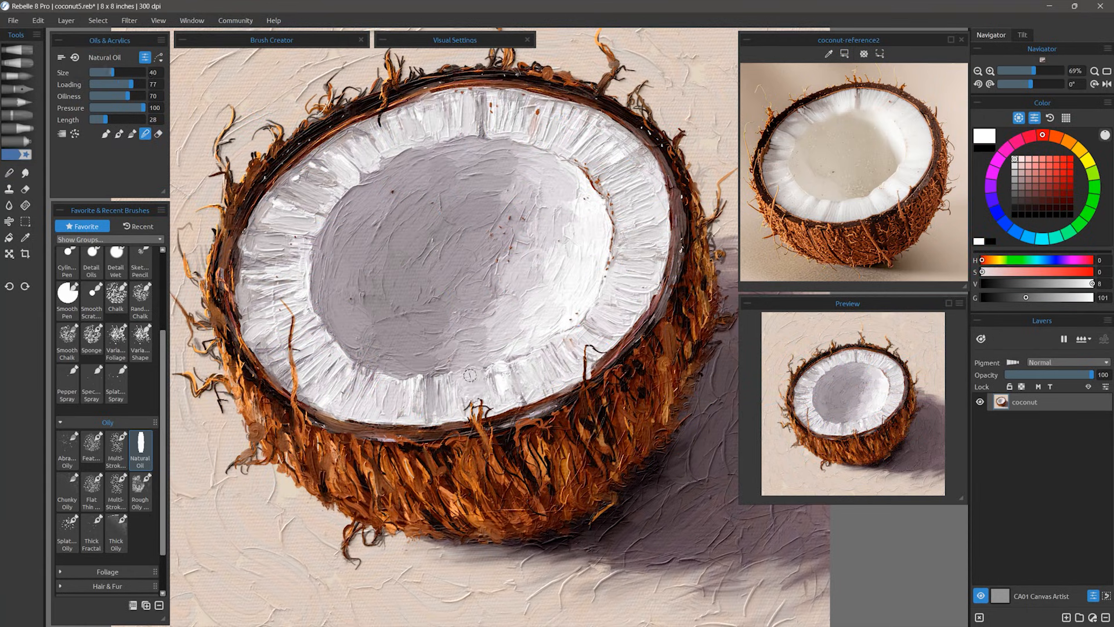
Blend the cast shadow below and to the right of the coconut with broad Natural Oil strokes
drag(122, 72, 119, 73)
scroll(499, 386, down, 4)
drag(608, 412, 583, 436)
drag(650, 471, 590, 493)
mouse_move(618, 464)
mouse_down()
mouse_move(548, 500)
mouse_move(510, 493)
mouse_up()
drag(615, 473, 571, 473)
Reduce Natural Oil to size 10 and blend along the rim's upper-left, upper-right and right edges
drag(119, 73, 108, 73)
scroll(447, 413, up, 3)
drag(342, 208, 435, 145)
drag(557, 142, 654, 204)
drag(658, 290, 635, 327)
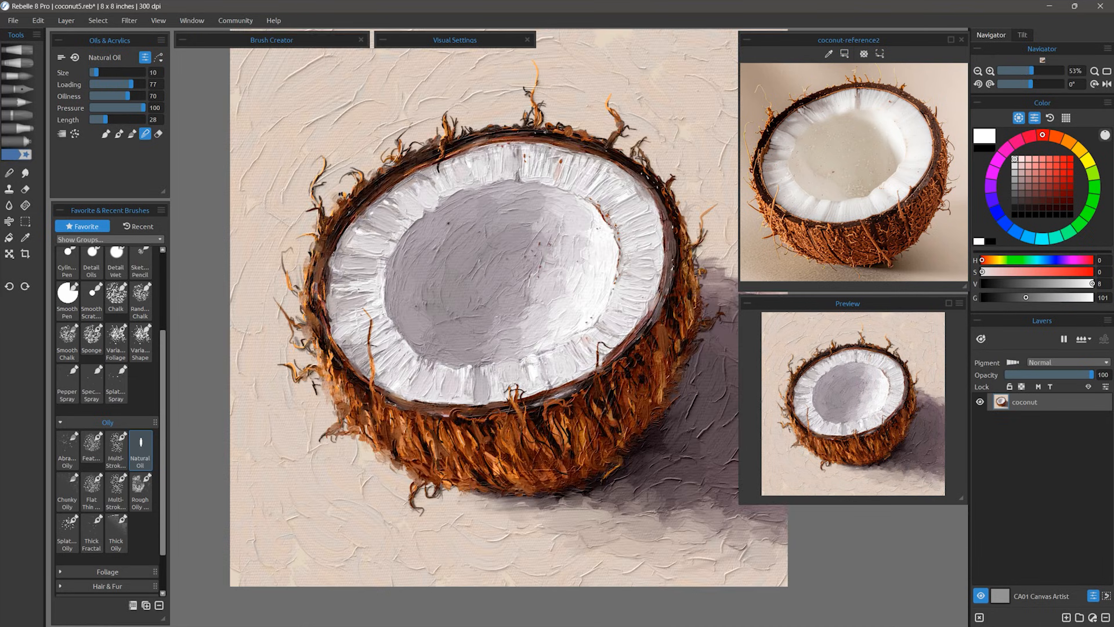
Blend the lower-right husk edge and adjoining contact shadow with Natural Oil at size 34
key(bracketright)
drag(623, 449, 549, 449)
mouse_move(619, 442)
mouse_down()
mouse_move(587, 472)
mouse_move(593, 489)
mouse_up()
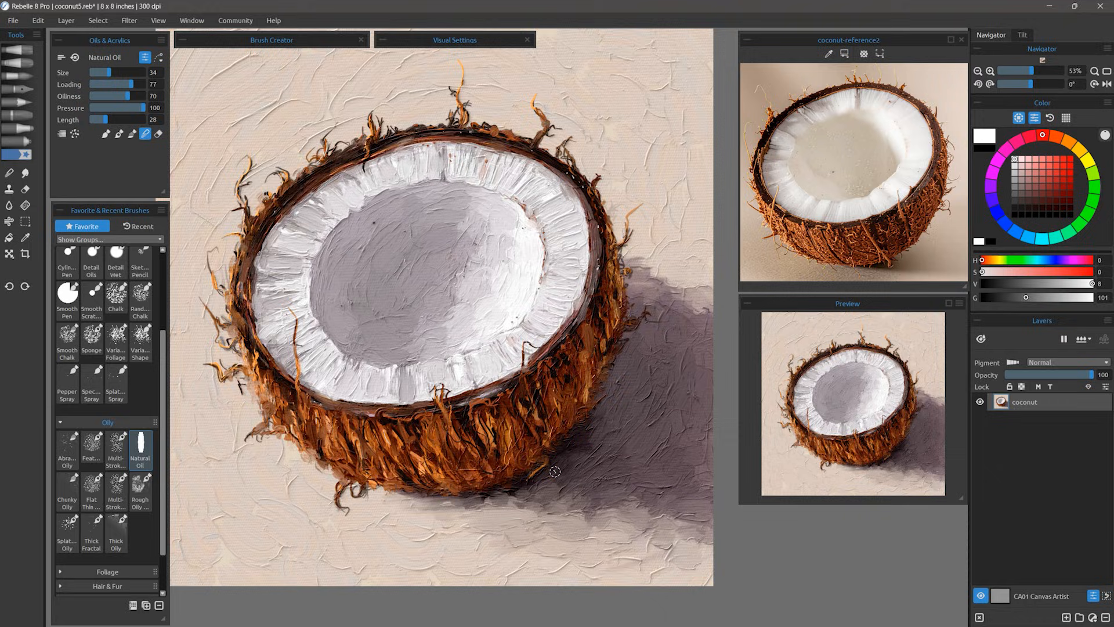
Smooth the shading inside the coconut's hollow by blending with Natural Oil at size 55
scroll(503, 434, down, 1)
drag(109, 72, 119, 72)
drag(465, 246, 438, 283)
drag(476, 289, 432, 366)
drag(516, 203, 497, 224)
drag(485, 199, 465, 216)
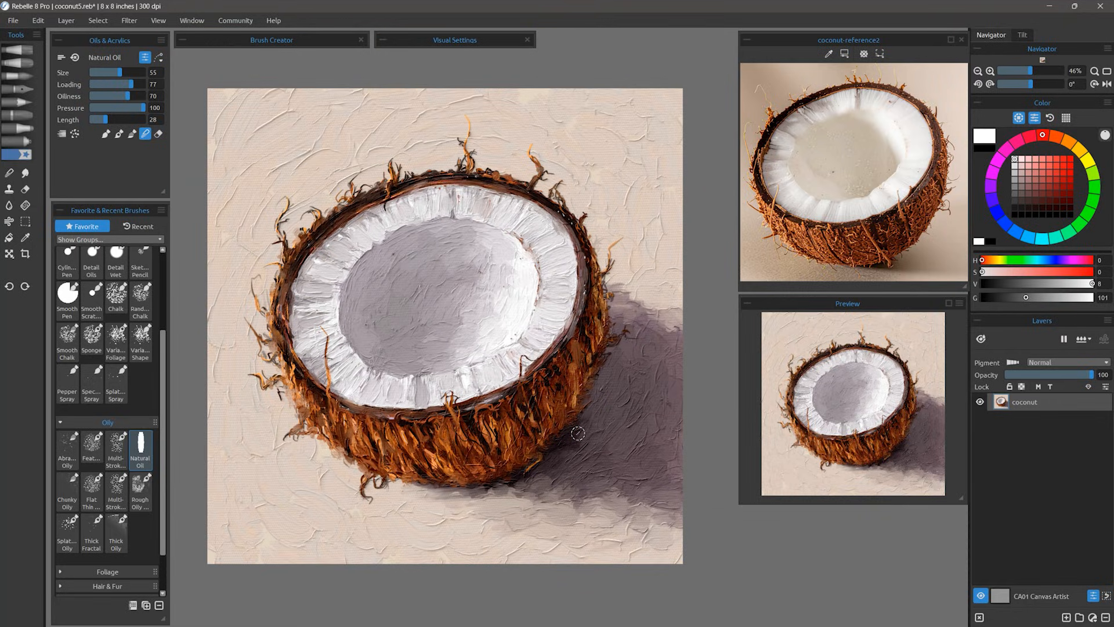
Blend the hollow's left and lower-left edge into the surrounding white ring with a gradually smaller brush
drag(390, 239, 374, 253)
mouse_move(346, 291)
mouse_down()
mouse_move(339, 331)
mouse_move(365, 343)
mouse_move(357, 354)
mouse_move(341, 332)
mouse_up()
drag(342, 329, 337, 302)
key([)
mouse_move(336, 303)
mouse_down()
mouse_move(343, 353)
mouse_move(389, 386)
mouse_up()
Sample painting colors and touch up the meat ring with short Natural Oil strokes, reducing the size to 18
key([)
key([)
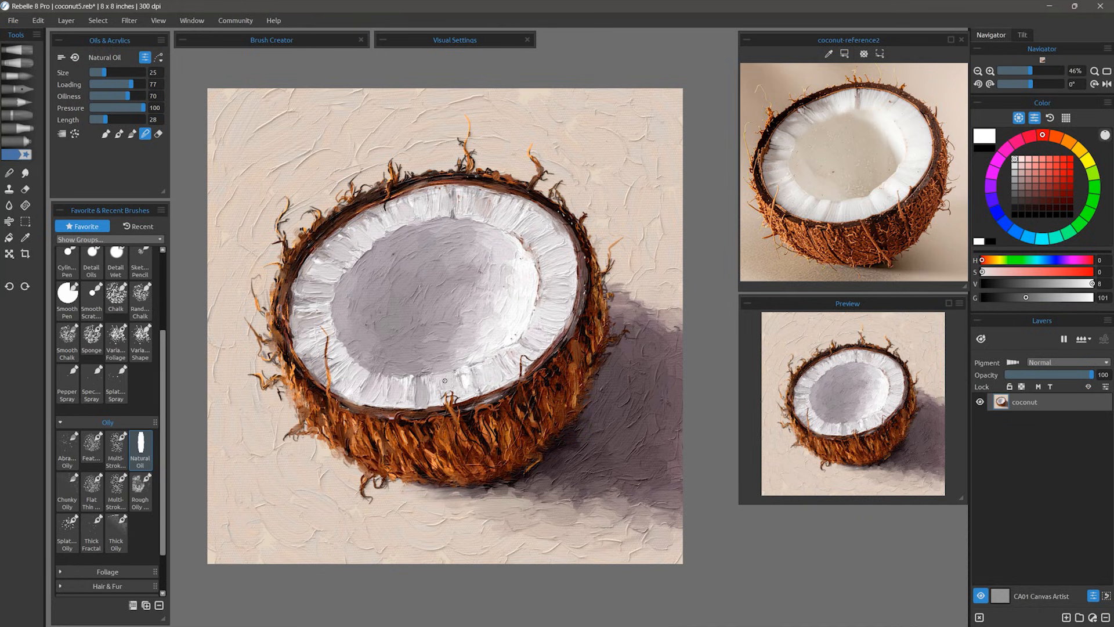
alt+click(519, 413)
drag(348, 257, 333, 273)
key([)
alt+click(378, 378)
drag(507, 361, 489, 385)
alt+click(510, 388)
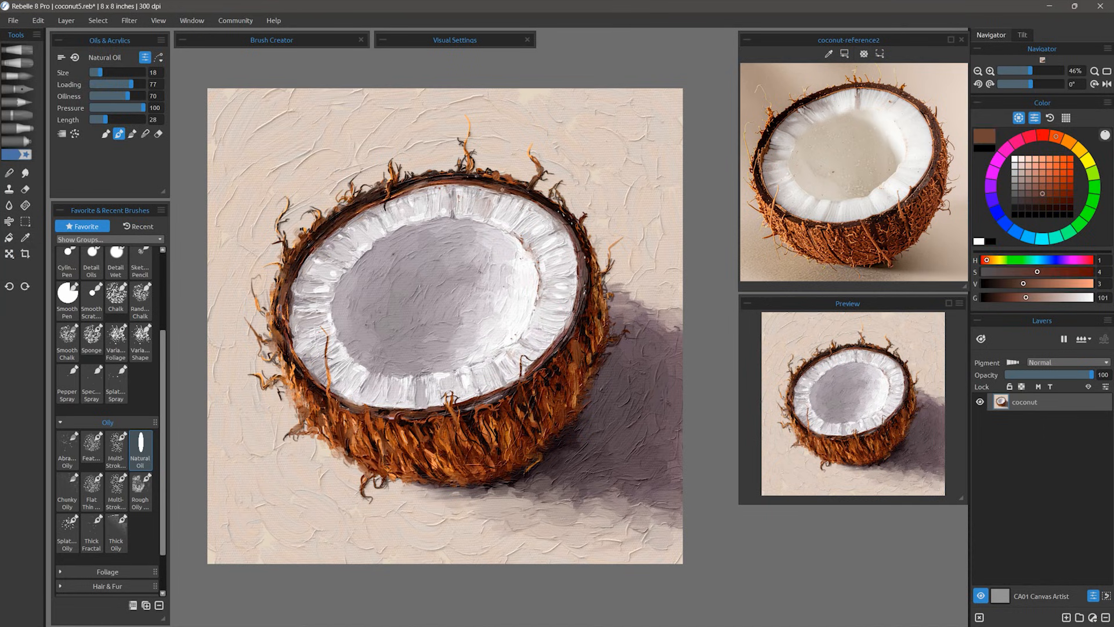
drag(503, 187, 497, 208)
Sample a dark brown and paint Detail Wet accents on the lower husk and along its left edge at size 20
click(116, 264)
alt+click(405, 437)
drag(369, 426, 363, 407)
drag(285, 353, 273, 333)
drag(283, 284, 279, 264)
alt+click(302, 247)
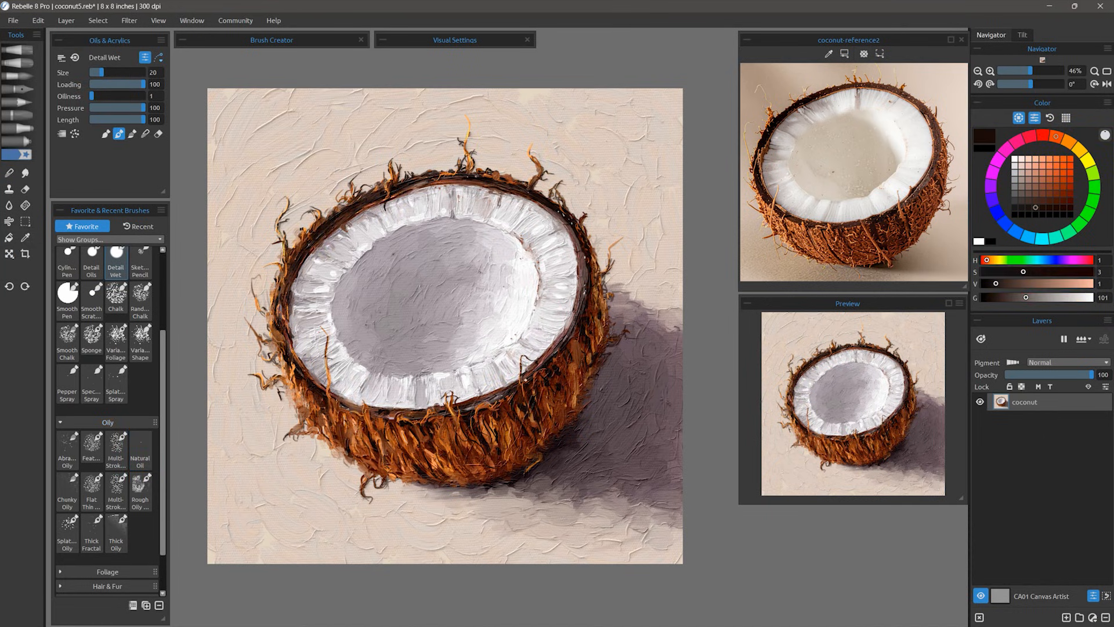
Sample a color from the painting and add Natural Oil strokes along the right and upper-left rim
alt+click(545, 337)
click(140, 450)
drag(575, 319, 557, 348)
drag(309, 249, 328, 229)
Pick a bright orange and paint fine fiber highlights on the lower-left husk with Natural Oil at size 1
click(1056, 158)
drag(301, 392, 321, 425)
drag(360, 441, 378, 466)
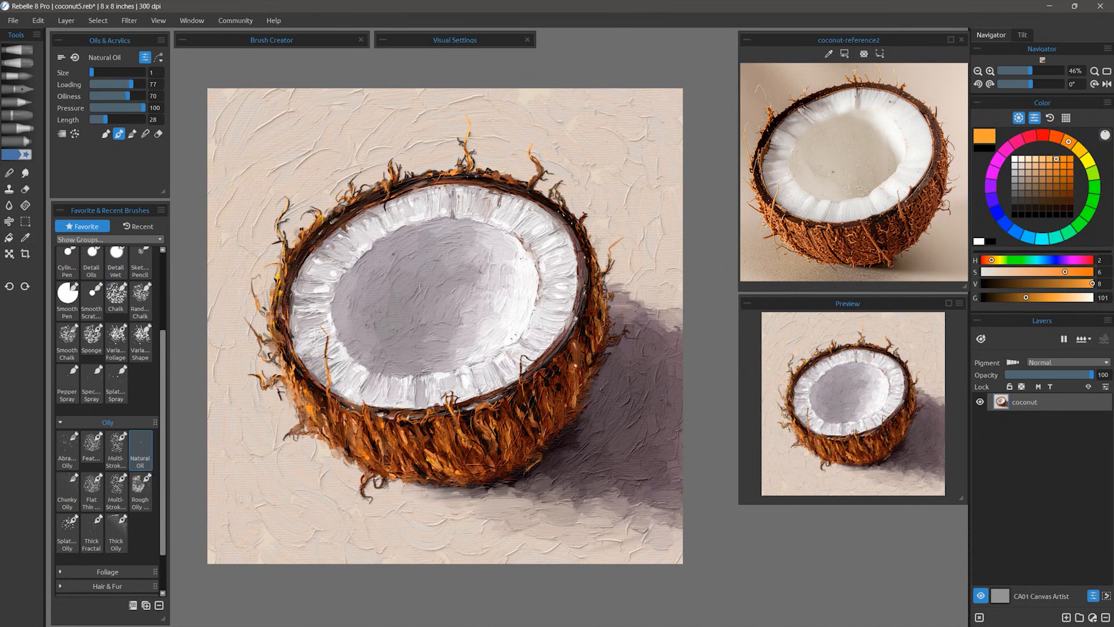
Pick a muted orange and work Detail Wet strokes into the upper-left rim, right edge and front husk fibers
click(1048, 172)
click(116, 264)
drag(305, 248, 325, 225)
drag(569, 320, 534, 363)
drag(352, 220, 380, 206)
drag(299, 376, 316, 414)
drag(419, 433, 406, 469)
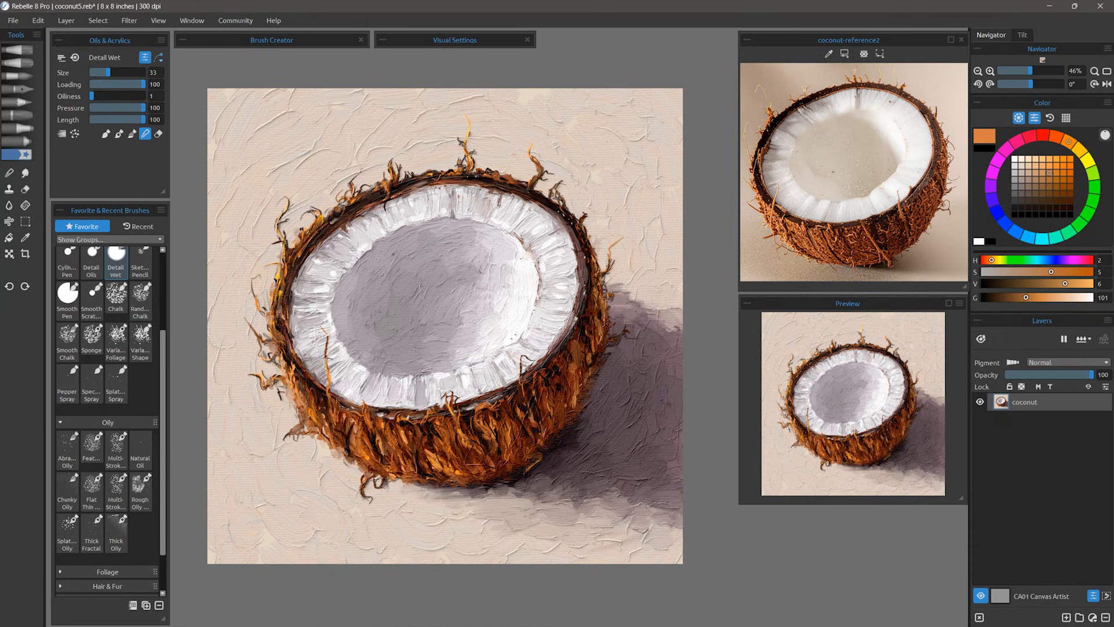
drag(575, 352, 558, 415)
drag(332, 417, 364, 459)
Sample a dark rim color and paint Detail Wet strokes along the rim's left and upper-right sides
click(119, 134)
alt+click(302, 246)
drag(287, 292, 313, 237)
drag(565, 222, 581, 286)
alt+click(302, 246)
Blend the husk's left edge and lower-right fibers with Detail Wet at size 33
click(145, 133)
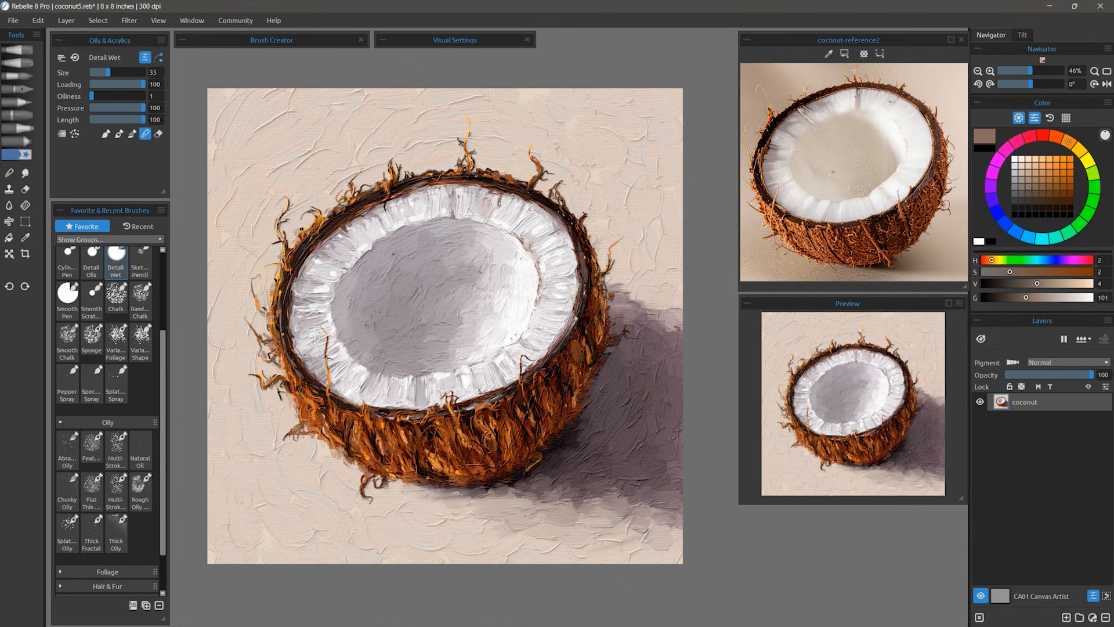
drag(292, 247, 285, 291)
drag(513, 421, 504, 463)
Pick white and touch up the front of the meat ring, blending with Detail Wet
click(119, 133)
click(1014, 159)
click(145, 133)
drag(425, 384, 422, 406)
Add yellow and orange fiber highlights, then blend the upper rim and front husk with Detail Wet at size 47
click(119, 134)
click(1079, 149)
click(145, 133)
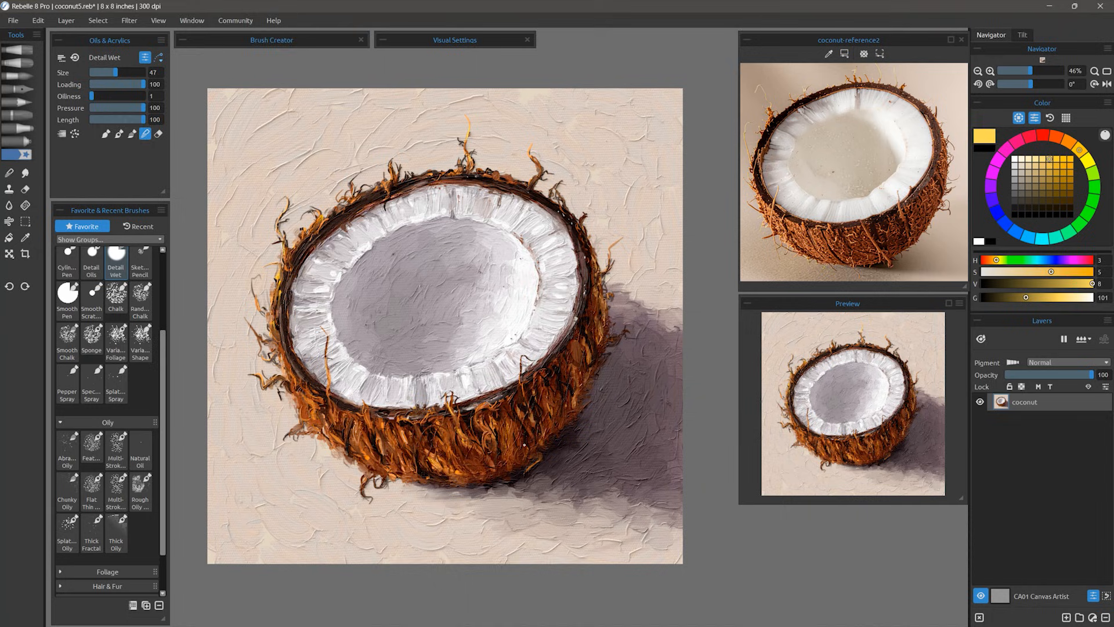
click(140, 450)
click(1056, 166)
click(116, 264)
drag(316, 246, 365, 210)
drag(288, 271, 321, 221)
drag(483, 174, 514, 184)
drag(457, 432, 456, 454)
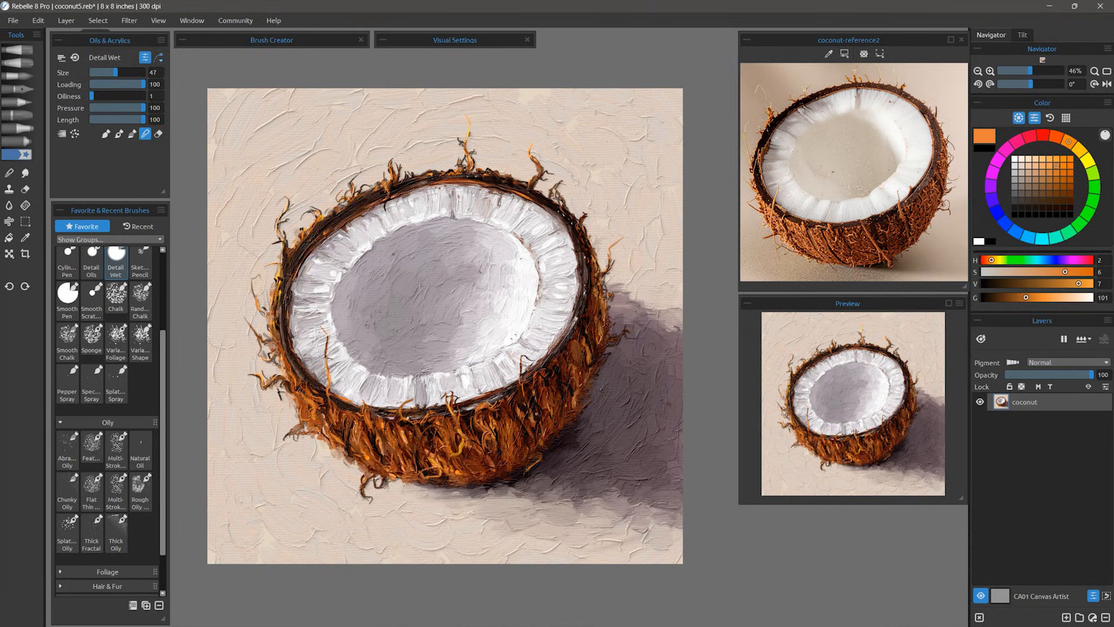
Blend the highlighted fibers on the lower-left, front and left edge of the husk with Detail Wet at size 47
drag(313, 408, 347, 432)
drag(506, 419, 504, 460)
drag(374, 423, 406, 447)
drag(273, 311, 271, 339)
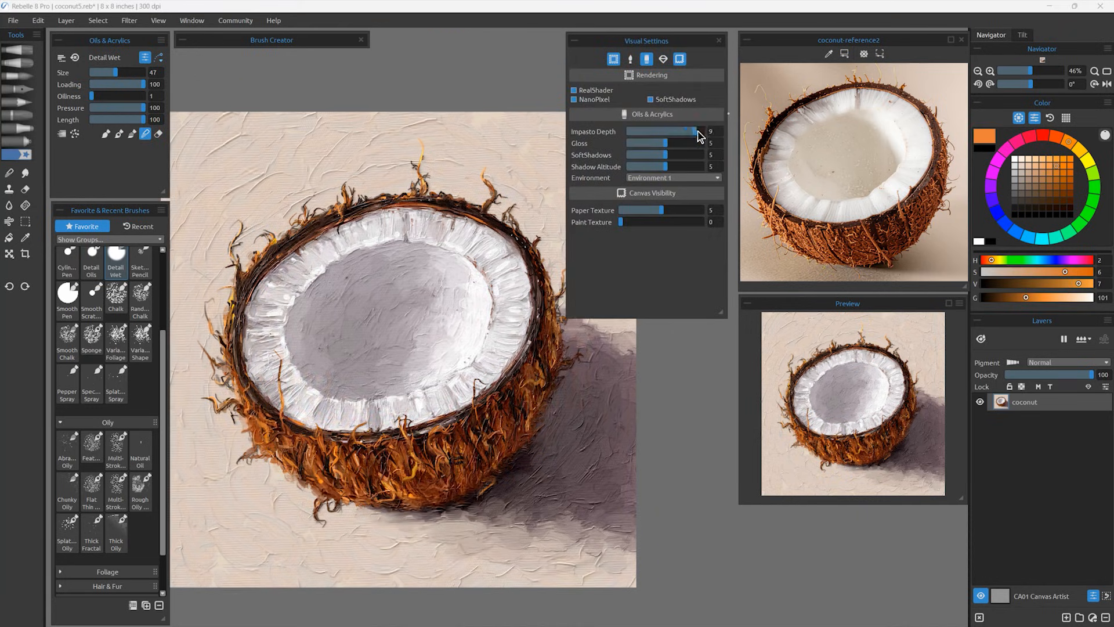
Set the impasto depth to 5, adjust the shadow settings and try the lighting environments, ending on Environment 1
drag(697, 132, 680, 155)
mouse_move(665, 167)
mouse_down()
mouse_move(690, 166)
mouse_move(656, 154)
mouse_move(665, 155)
mouse_up()
click(674, 178)
click(676, 190)
click(678, 179)
click(678, 179)
Set the oils' SoftShadows to 10 and Shadow Altitude to 1, and raise the canvas paint texture
click(649, 99)
click(649, 98)
drag(673, 167, 638, 166)
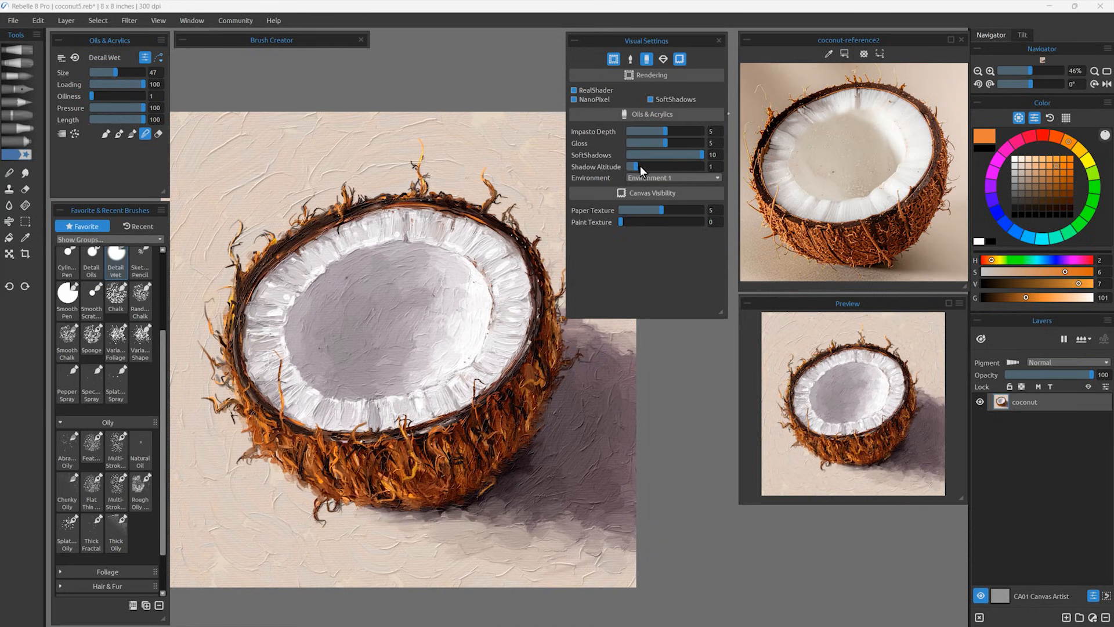
drag(620, 222, 691, 222)
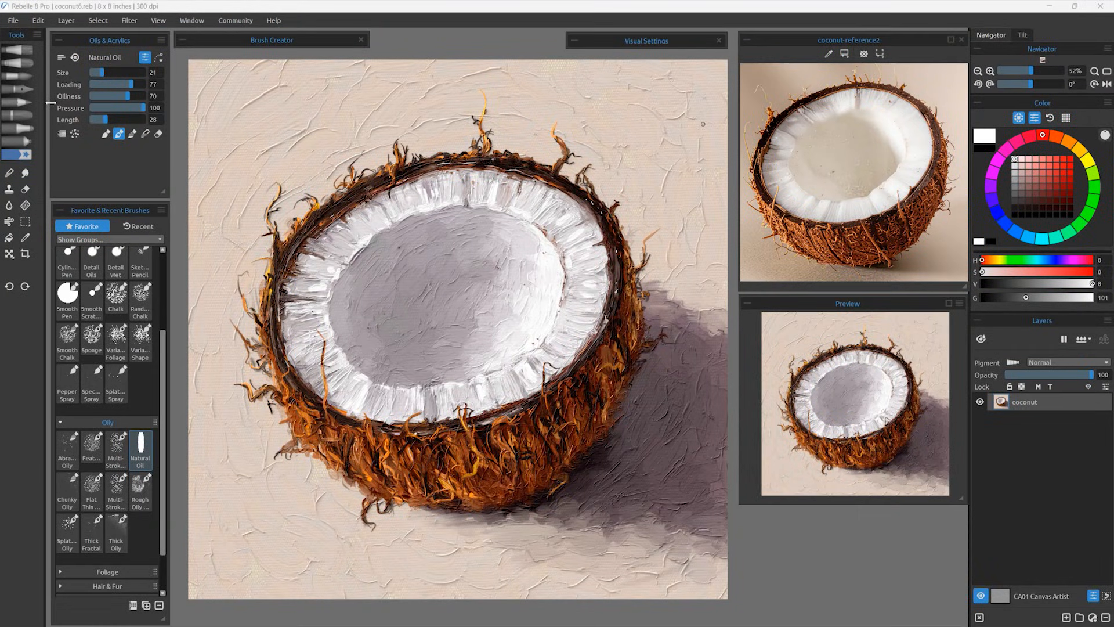
Paint over the coconut's hollow on a new layer with a larger Natural Oil brush, lower that layer's opacity, and save
drag(102, 73, 122, 73)
alt+click(292, 159)
click(1066, 617)
mouse_move(464, 270)
mouse_down()
mouse_move(455, 266)
mouse_move(509, 305)
mouse_move(489, 286)
mouse_move(509, 290)
mouse_up()
drag(1091, 374, 1039, 375)
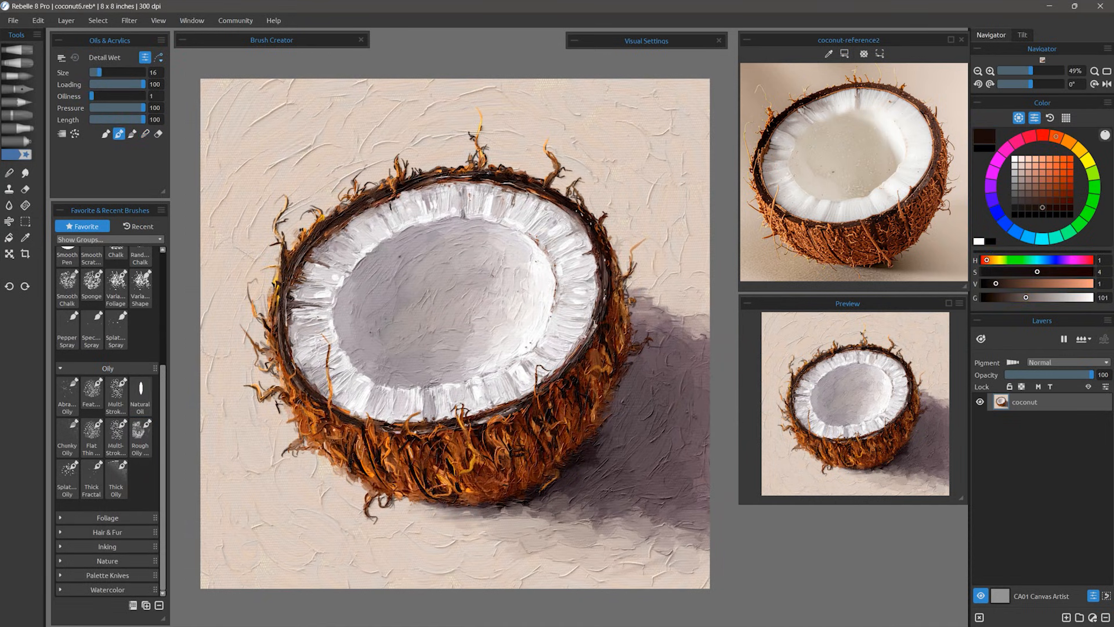
key(ctrl+s)
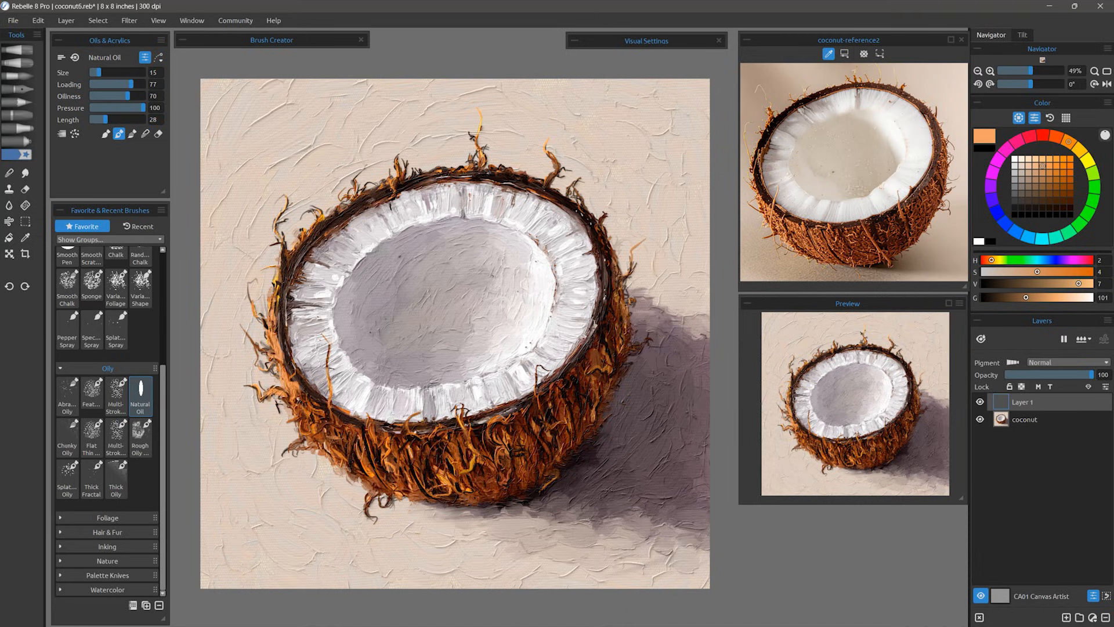
Paint orange and sampled brown fiber strokes on the husk's left edge and front on Layer 1
drag(273, 366, 294, 400)
alt+click(400, 474)
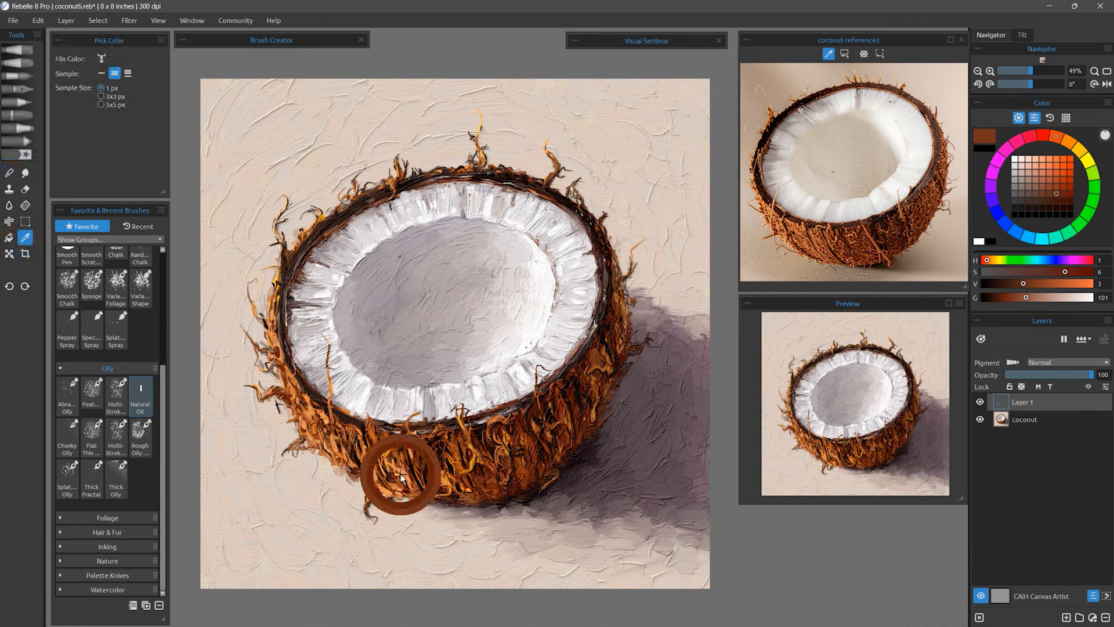
mouse_move(414, 439)
mouse_down()
mouse_move(428, 452)
mouse_move(412, 497)
mouse_up()
key(b)
key(b)
drag(461, 444, 452, 457)
drag(479, 478, 485, 491)
Sample a dark brown and paint dark gaps between the fibers across the husk, using Detail Wet at size 16
alt+click(400, 452)
drag(402, 441, 395, 462)
drag(371, 446, 388, 479)
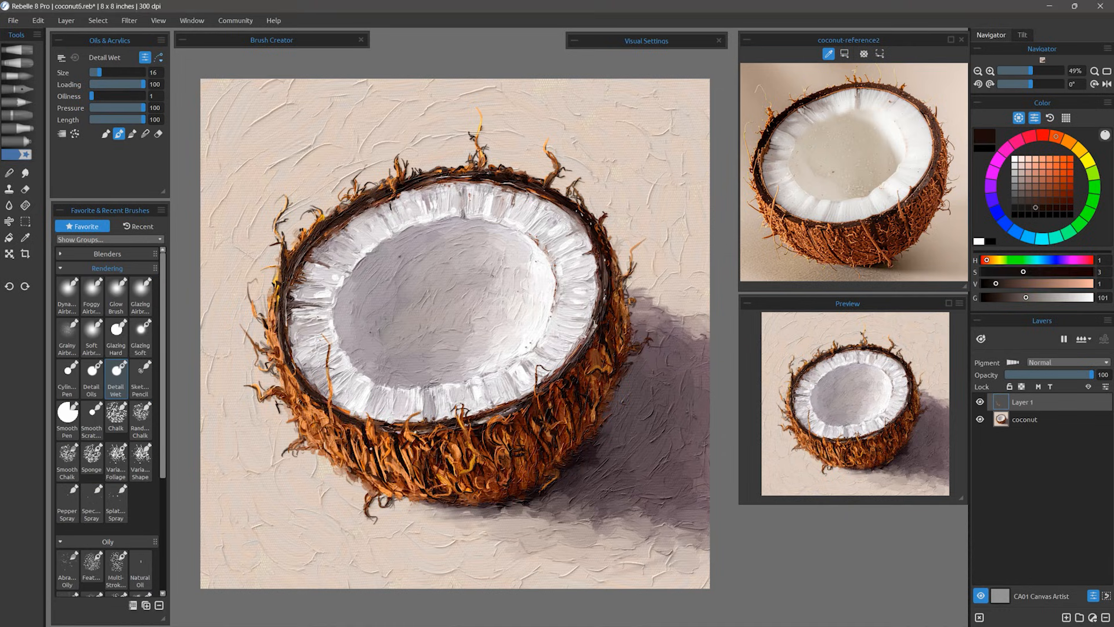
drag(379, 430, 371, 467)
mouse_move(414, 483)
mouse_down()
mouse_move(422, 493)
mouse_move(401, 490)
mouse_up()
drag(416, 493, 432, 500)
drag(311, 411, 332, 444)
drag(454, 429, 458, 447)
drag(478, 466, 484, 481)
drag(529, 413, 516, 457)
drag(597, 350, 590, 365)
Blend the front husk fibers with Detail Wet and merge Layer 1 into the coconut layer
key(n)
mouse_move(398, 446)
mouse_down()
mouse_move(410, 472)
mouse_move(395, 489)
mouse_up()
drag(404, 466, 415, 483)
key(ctrl+e)
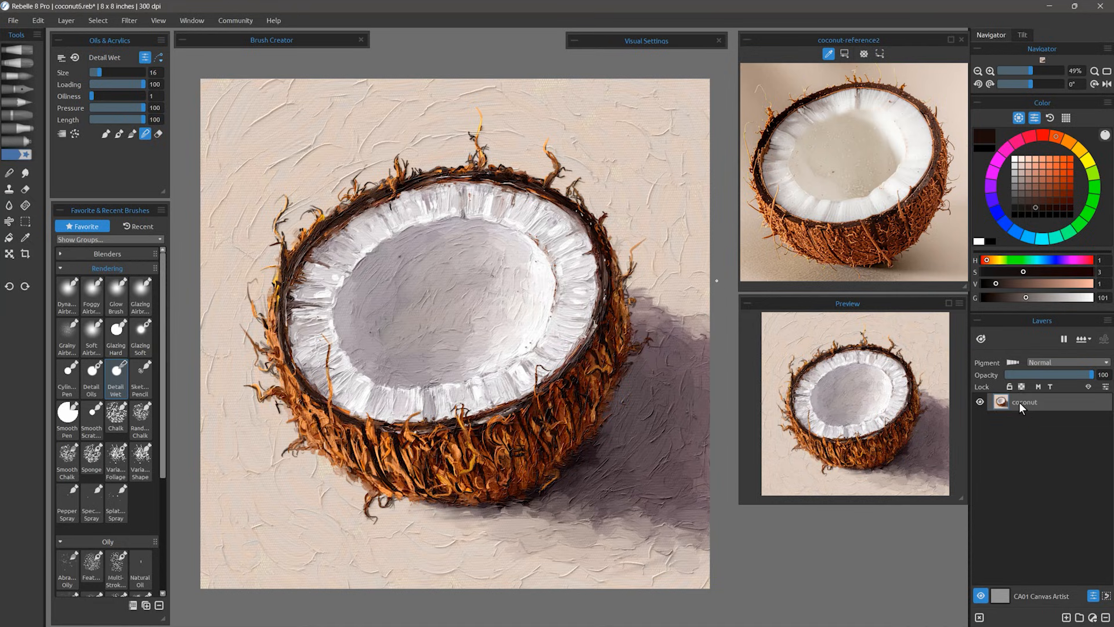
Blend the meat at the hollow's right edge with Natural Oil at size 27, reduce the brush to 11 and sample a light gray
click(140, 567)
drag(525, 235, 553, 318)
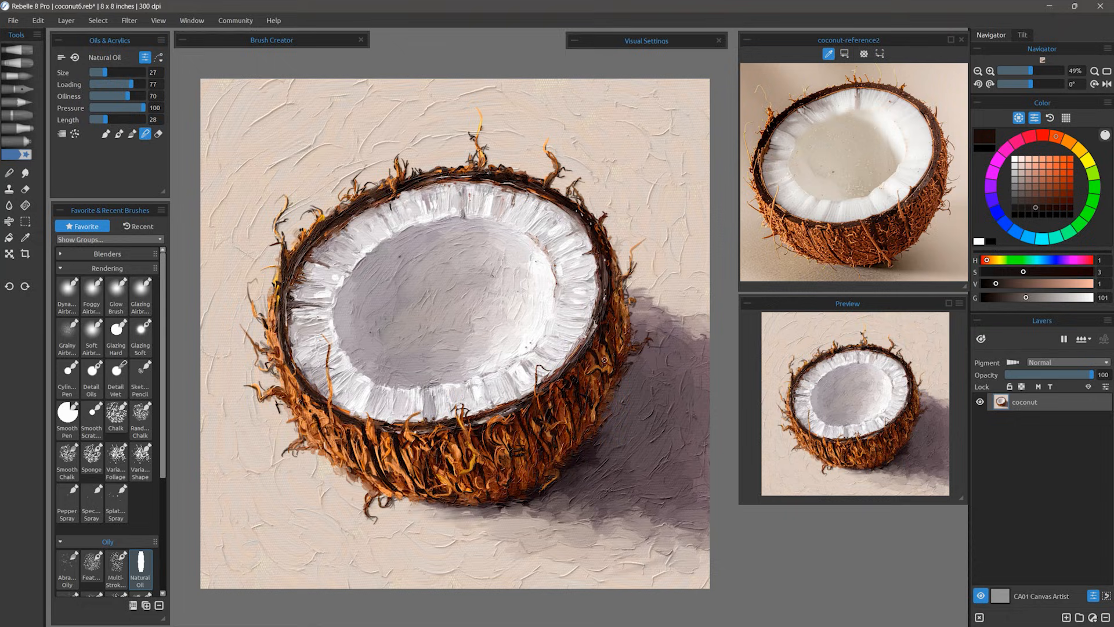
key([)
key([)
key([)
key([)
alt+click(564, 316)
key(n)
key(n)
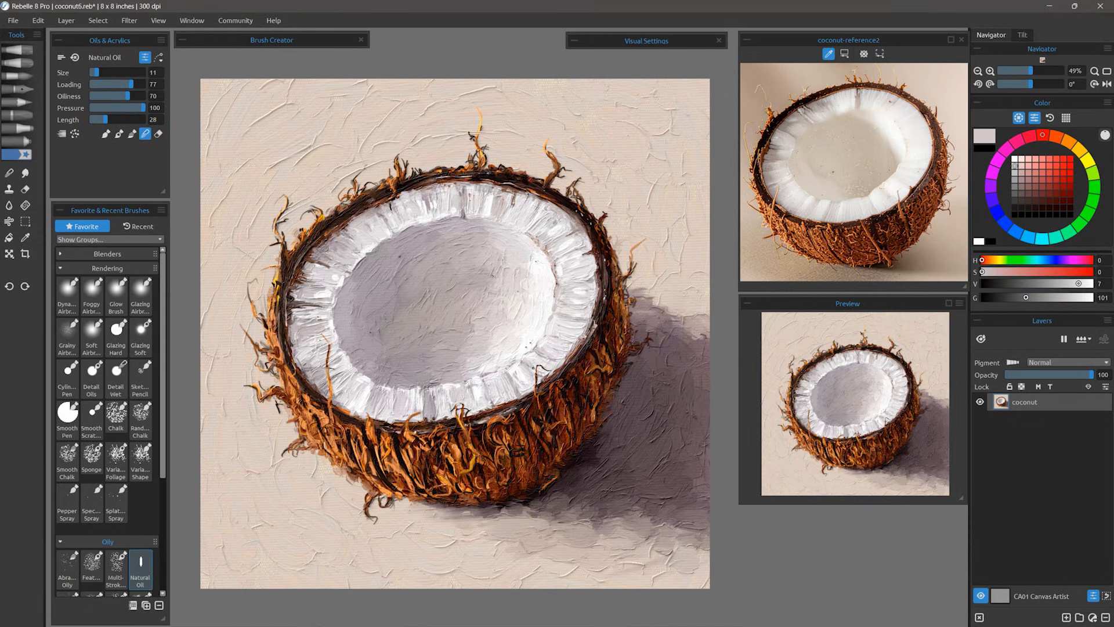
Start saving coconut7 as a separate copy and choose the WEBP image format
click(13, 21)
click(26, 83)
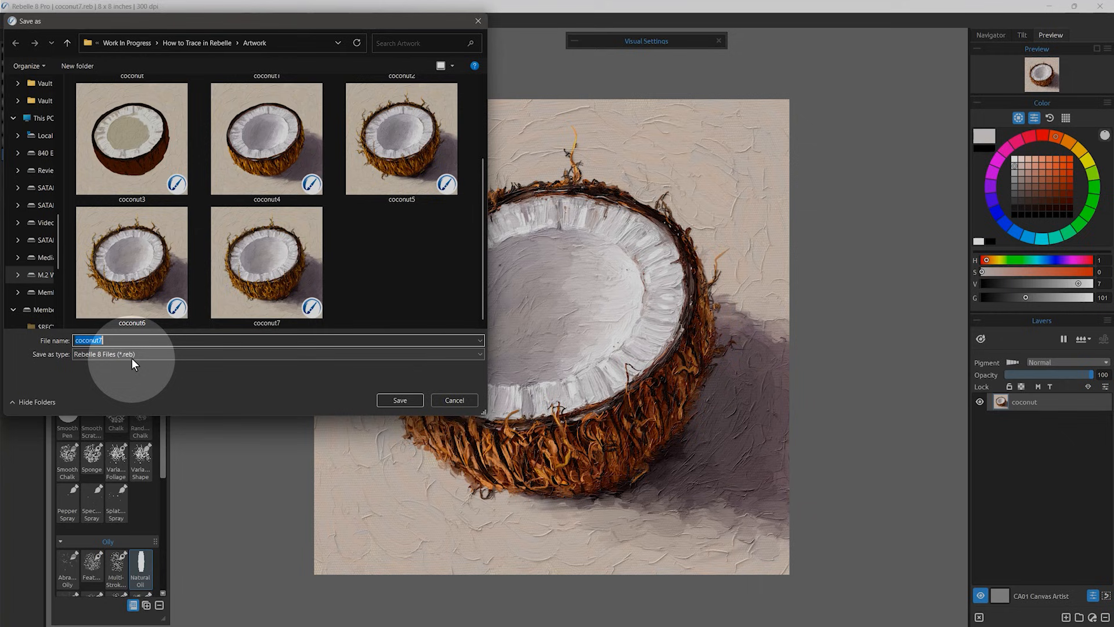
click(133, 355)
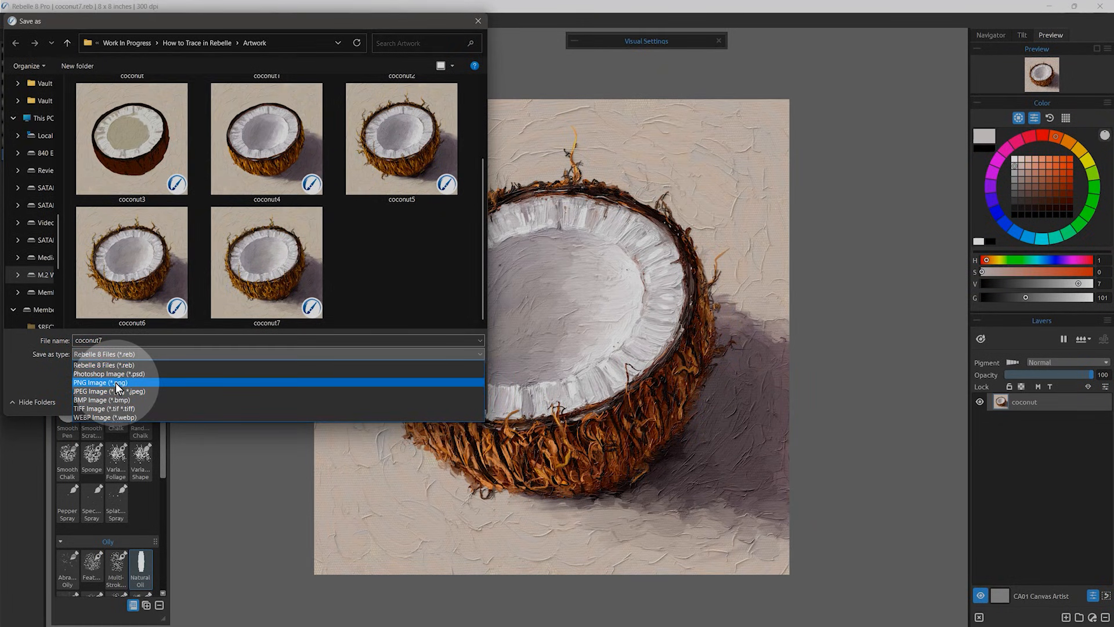
click(106, 417)
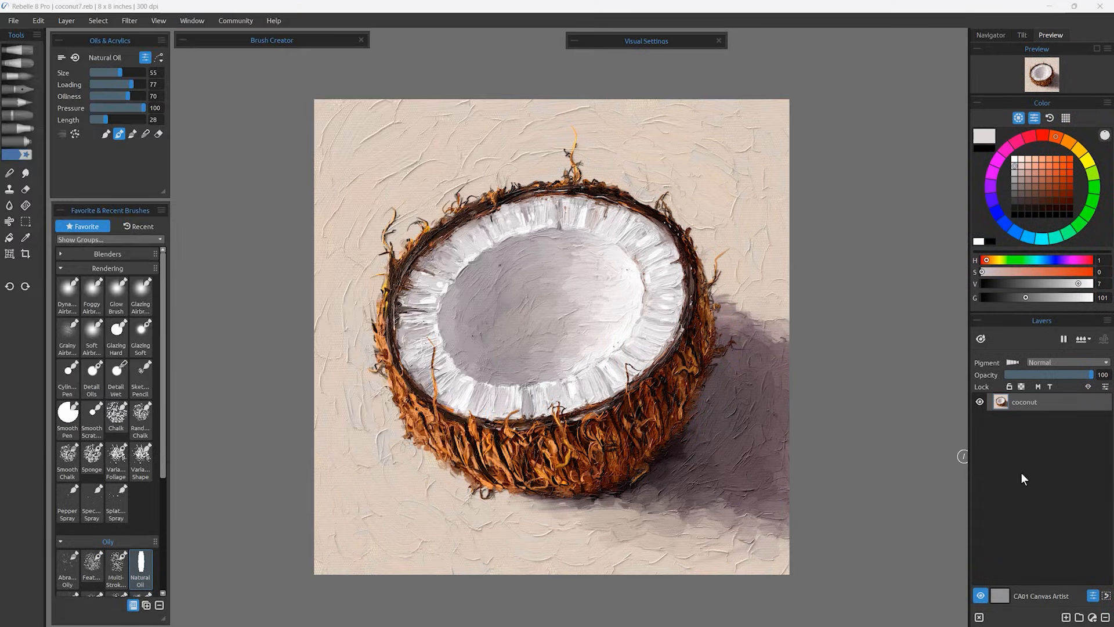